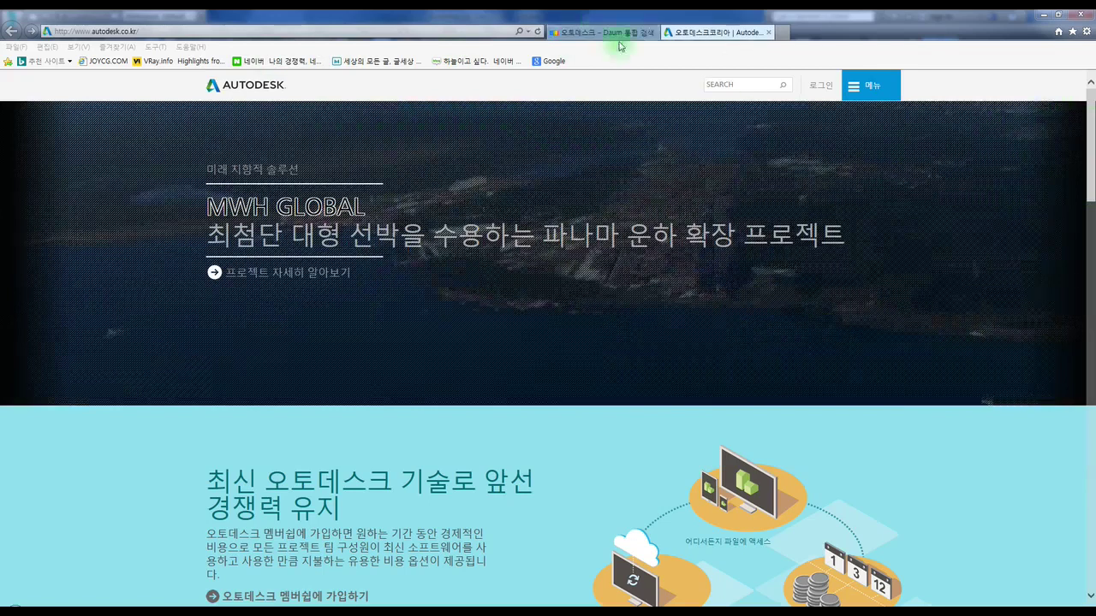
View the Daum search results for 오토데스크 and return to the Autodesk Korea home page.
left_click(569, 32)
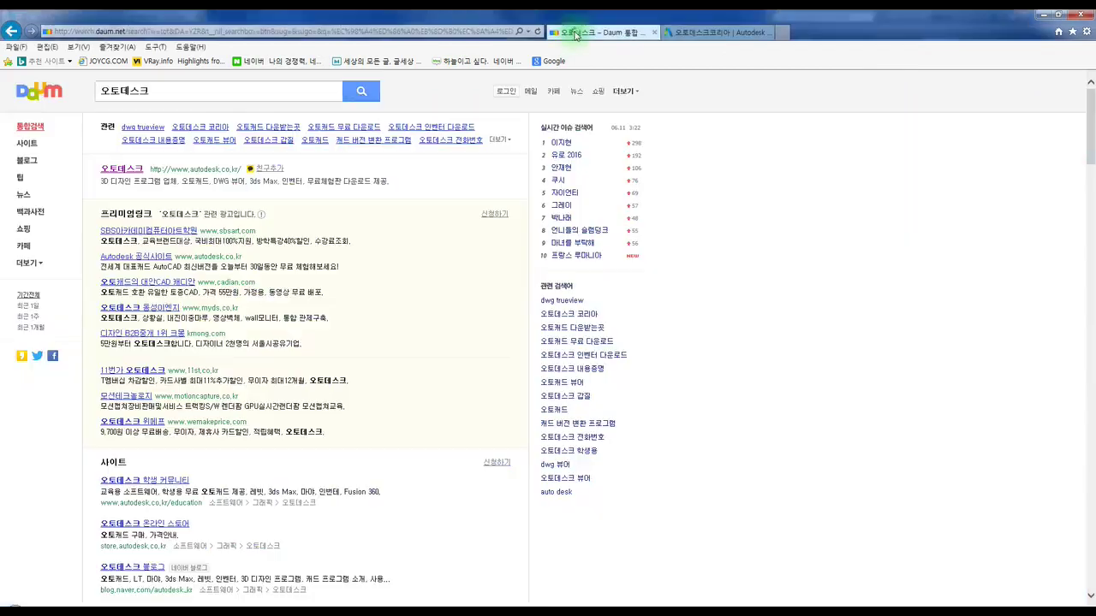
left_click(154, 90)
left_click(409, 198)
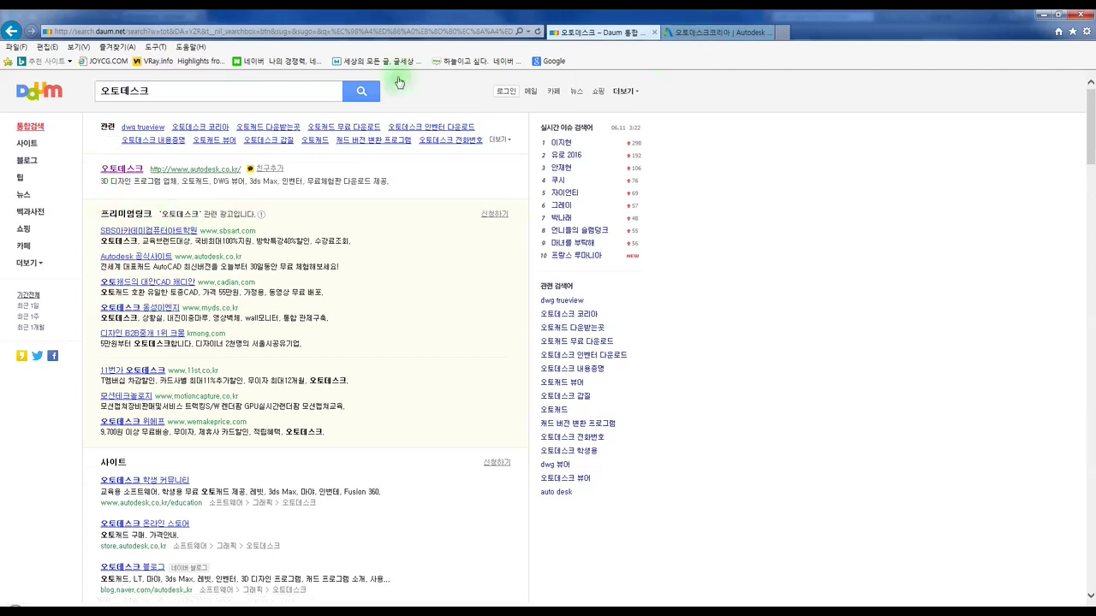
left_click(704, 34)
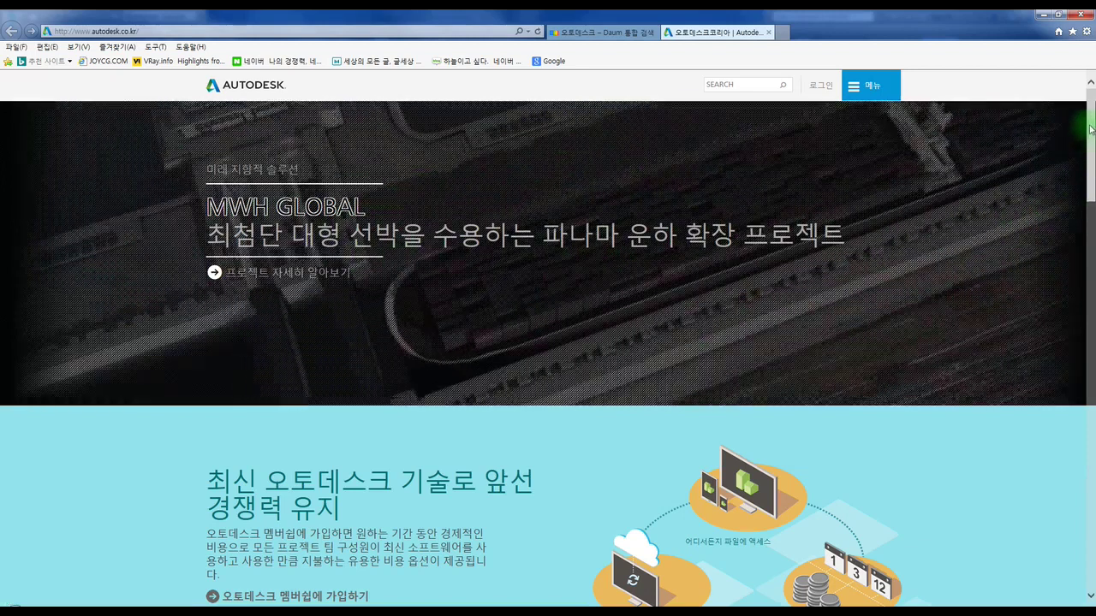
Open the 무료 체험판 다운로드 link in the home page's 리소스 section.
left_click_drag(1091, 130, 1092, 133)
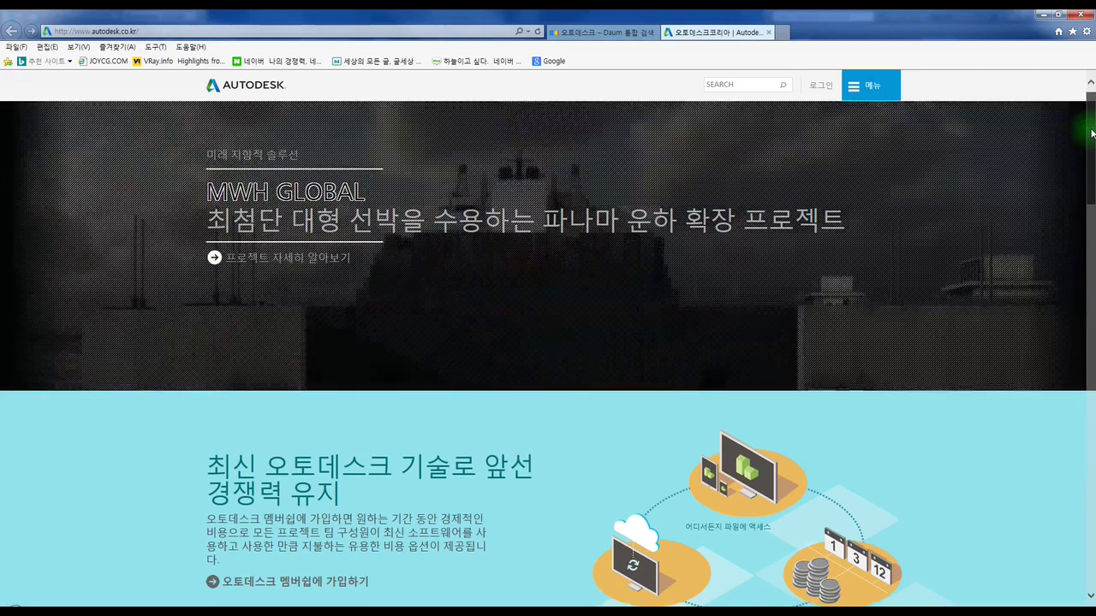
left_click_drag(1093, 132, 1091, 519)
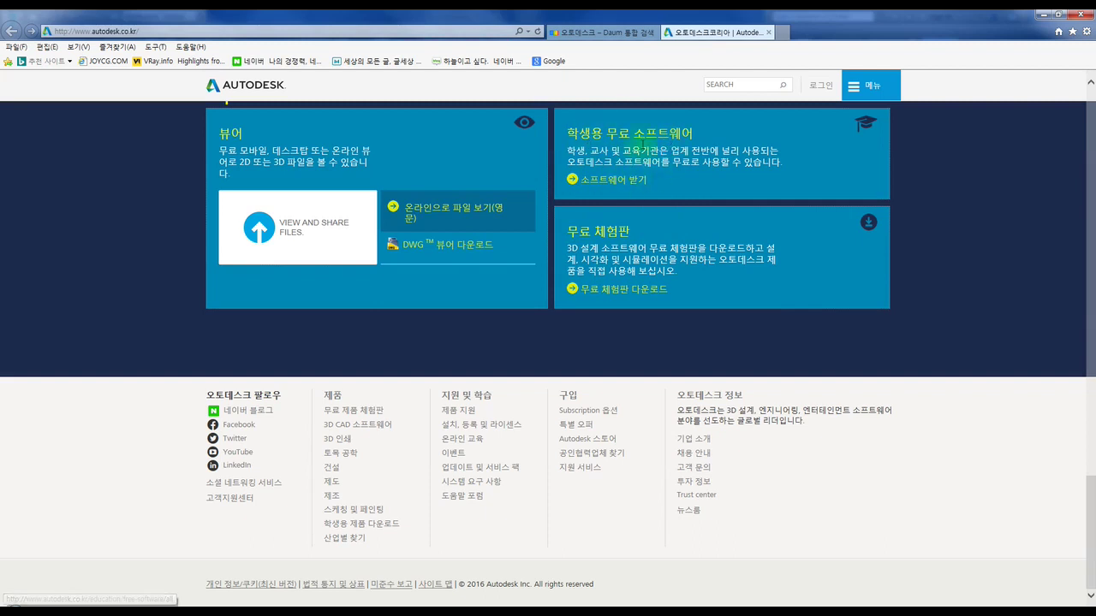
scroll(702, 223, "up", 3)
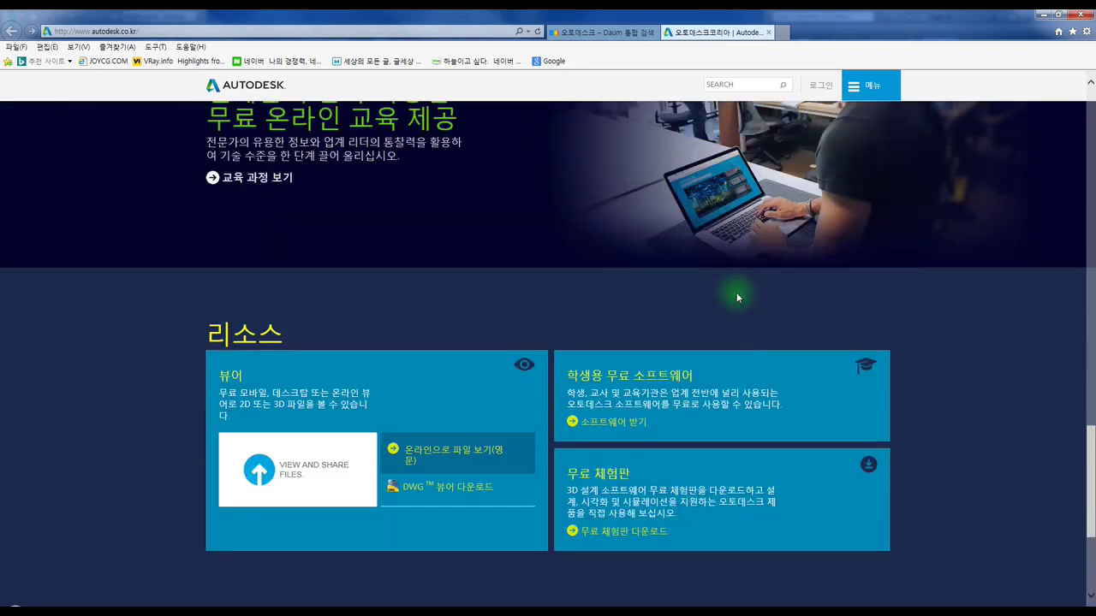
scroll(711, 274, "down", 2)
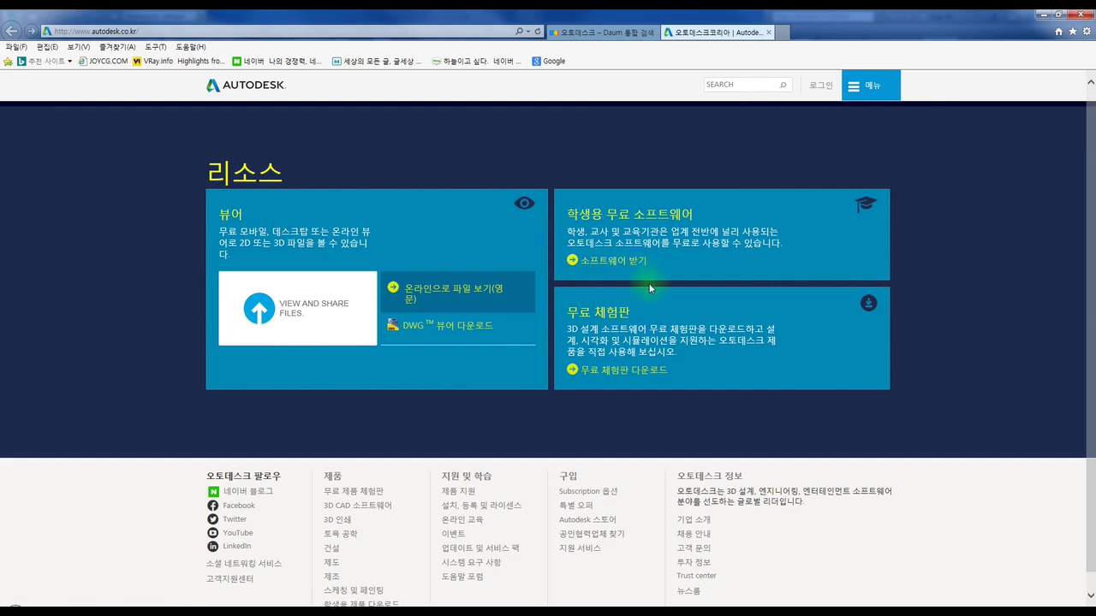
scroll(651, 287, "down", 1)
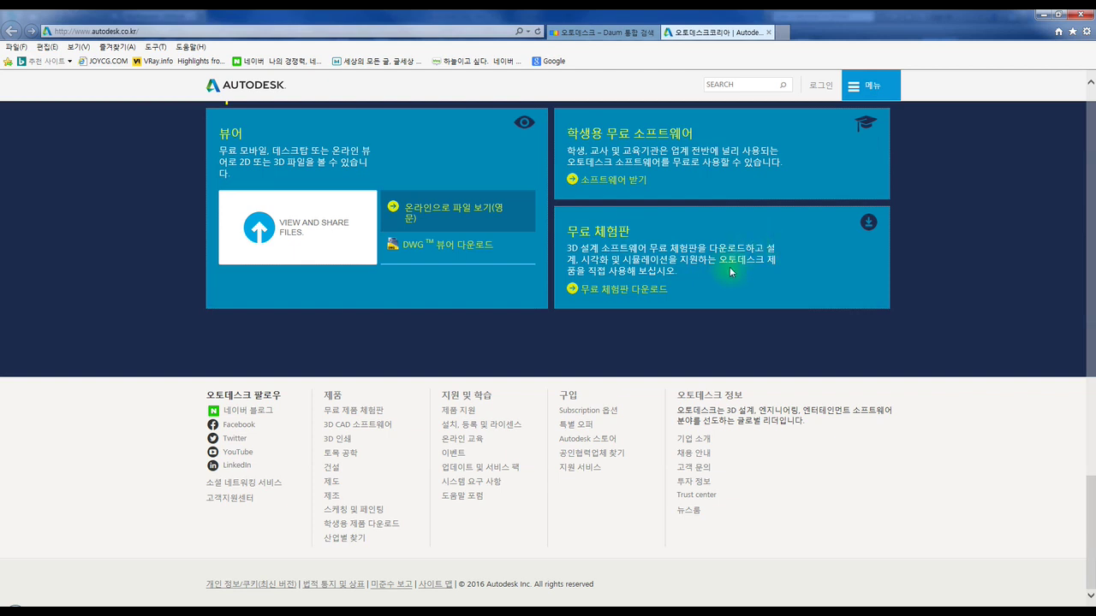
scroll(730, 264, "up", 1)
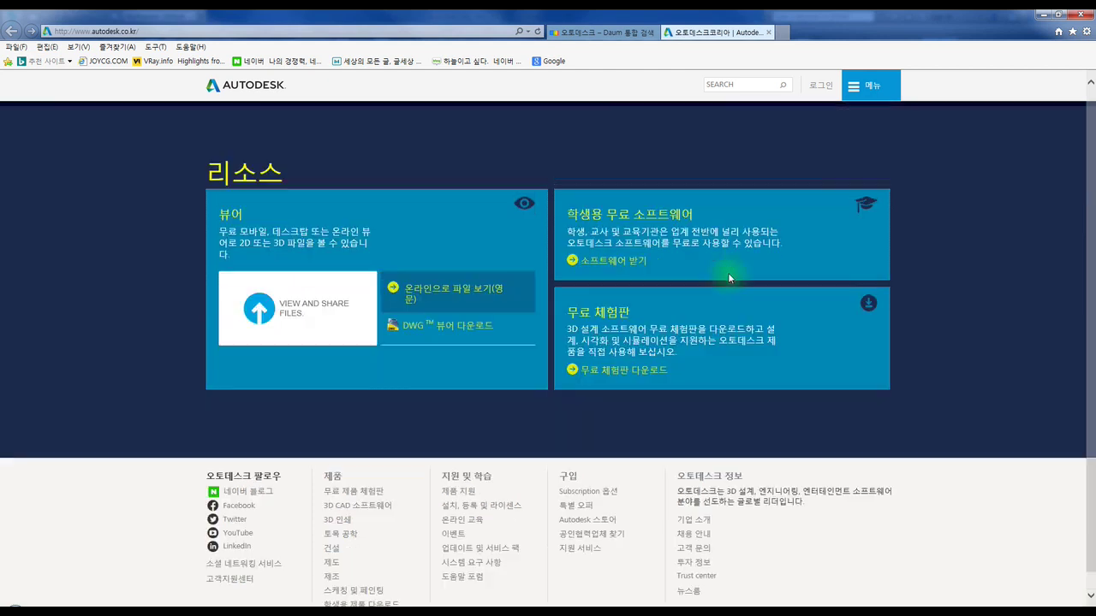
left_click(617, 377)
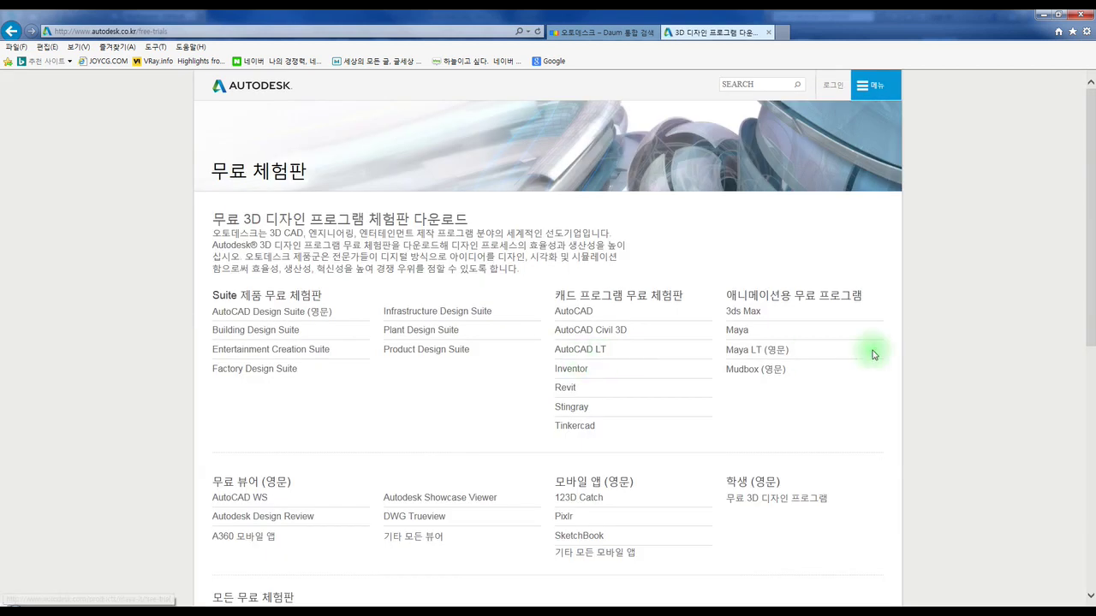
Look through the free trial product lists and open the 3ds Max trial page.
scroll(593, 273, "down", 1)
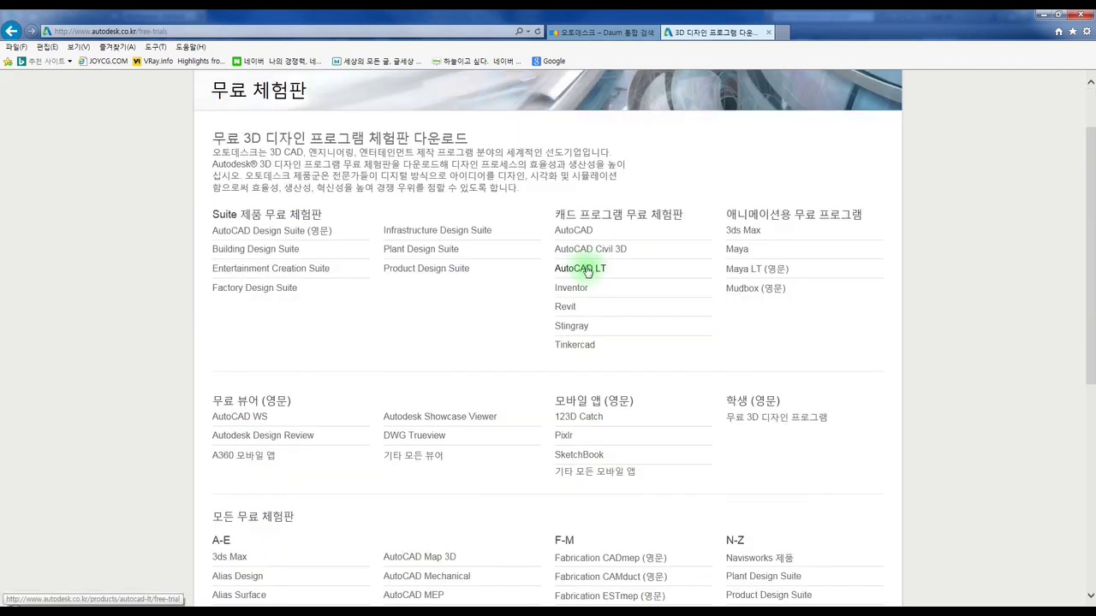
scroll(762, 269, "down", 1)
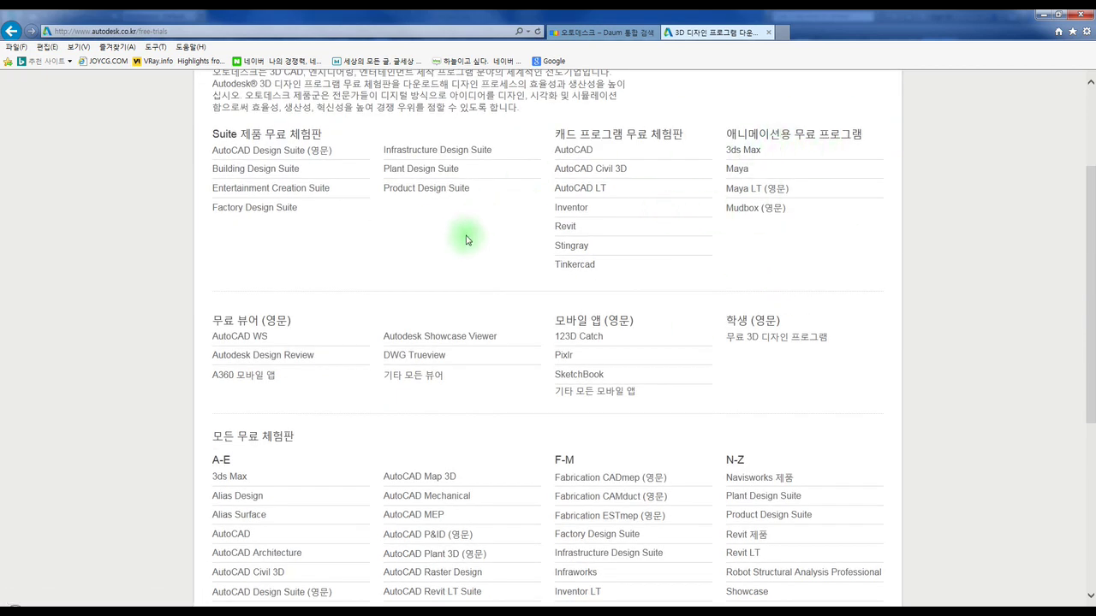
scroll(465, 245, "down", 4)
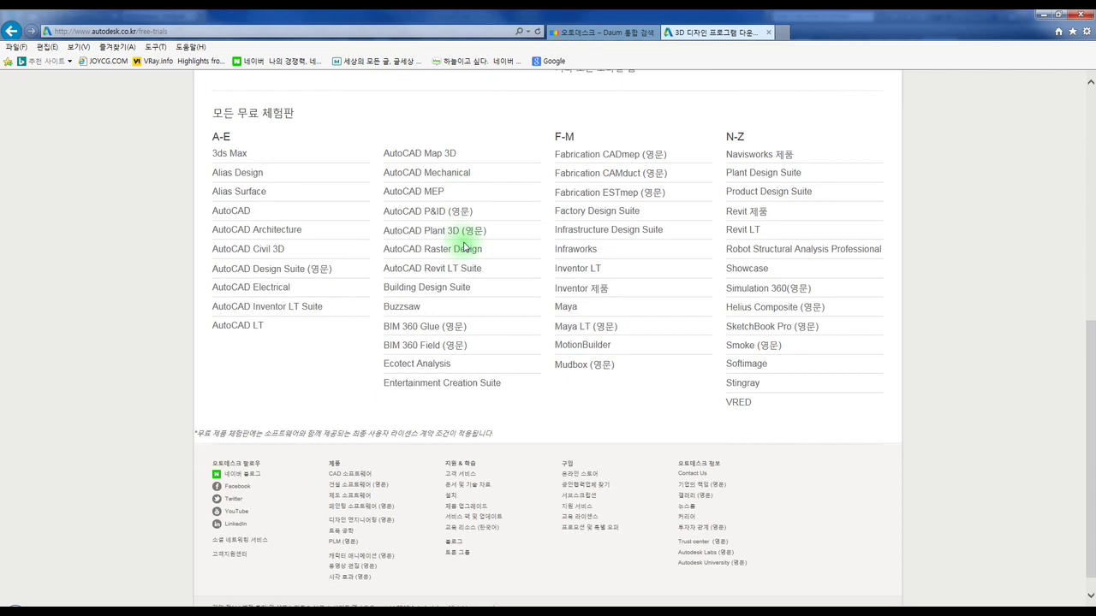
scroll(465, 247, "up", 5)
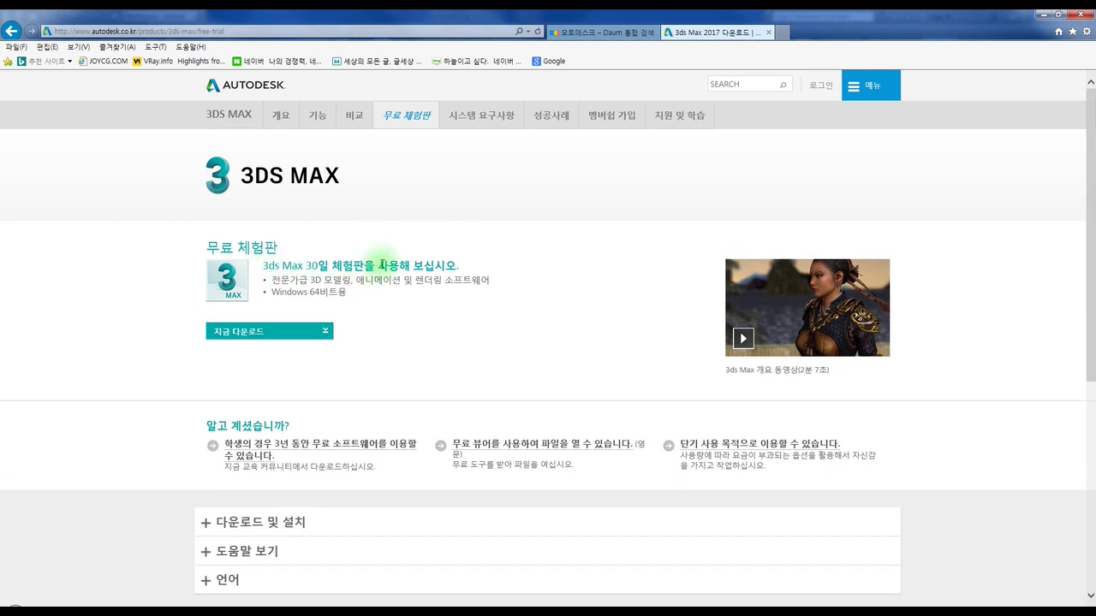
View the license and privacy terms for the 3ds Max trial download, dismiss them and return to the Autodesk home page.
left_click(277, 338)
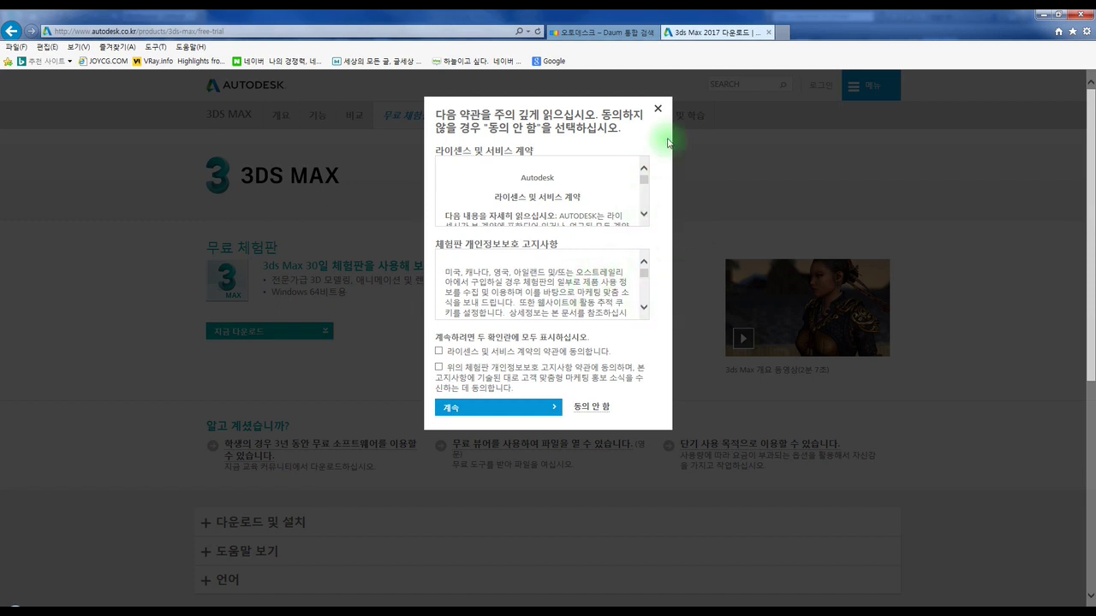
left_click(657, 110)
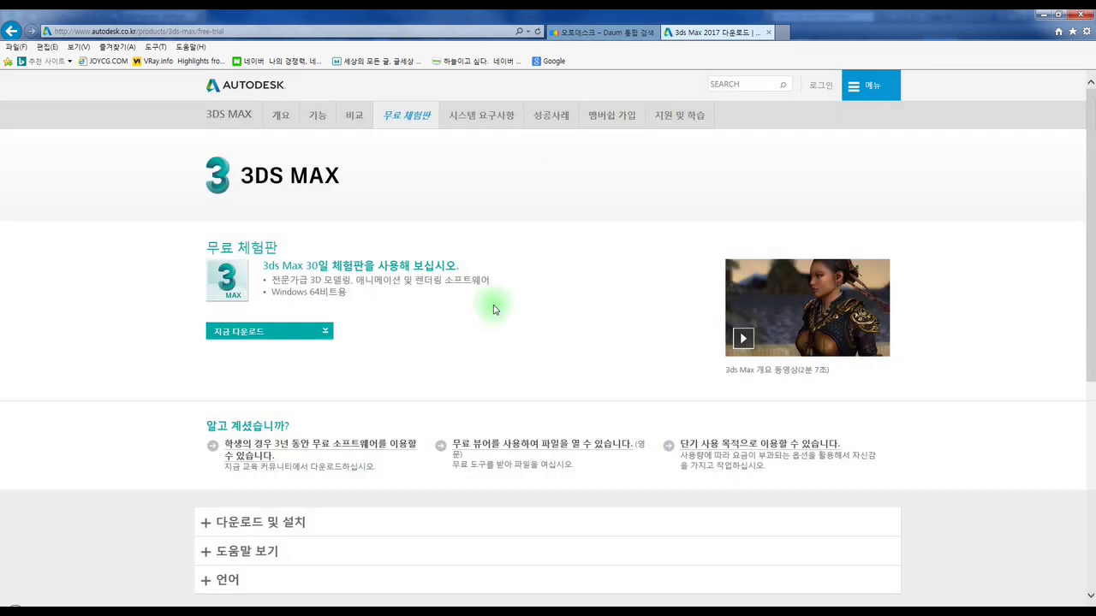
scroll(494, 308, "down", 2)
scroll(521, 282, "down", 2)
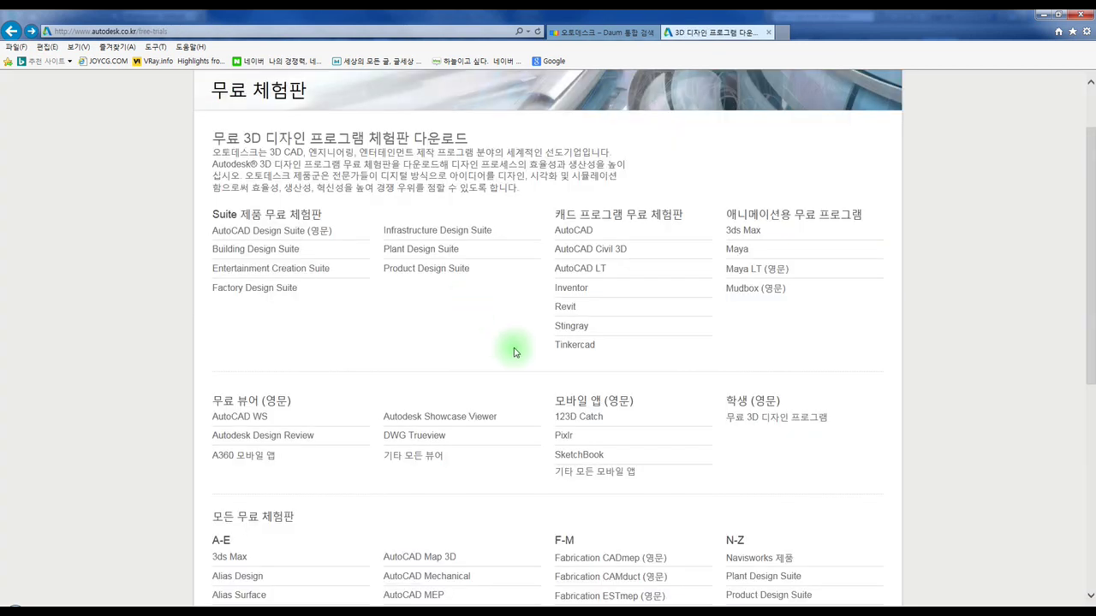
scroll(503, 323, "down", 2)
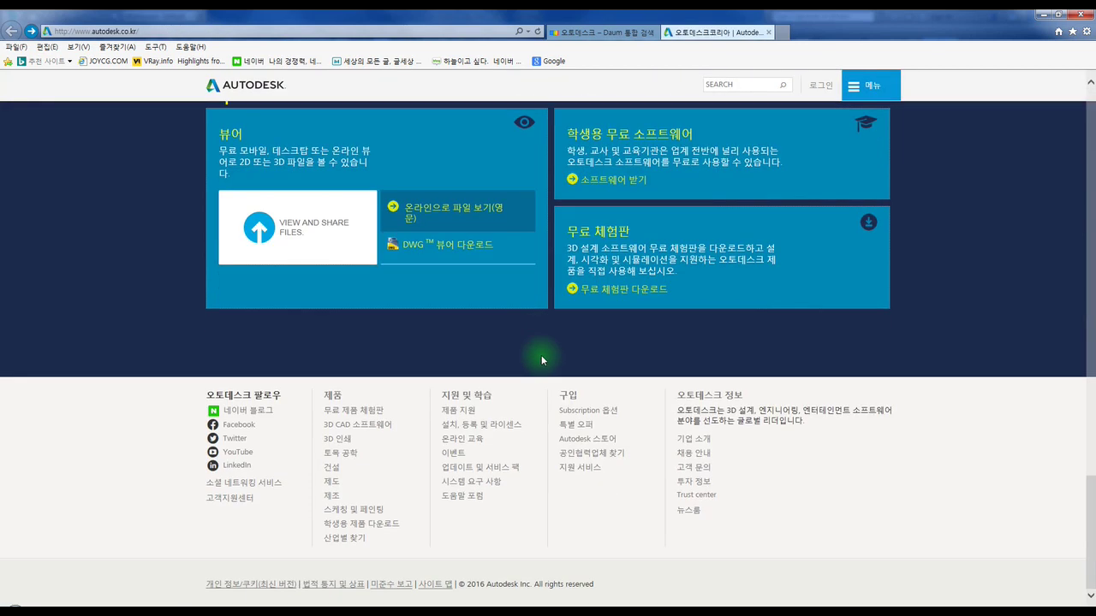
Open the 제품 지원 page and go from its product list to the Autodesk 3ds Max overview page.
left_click(463, 414)
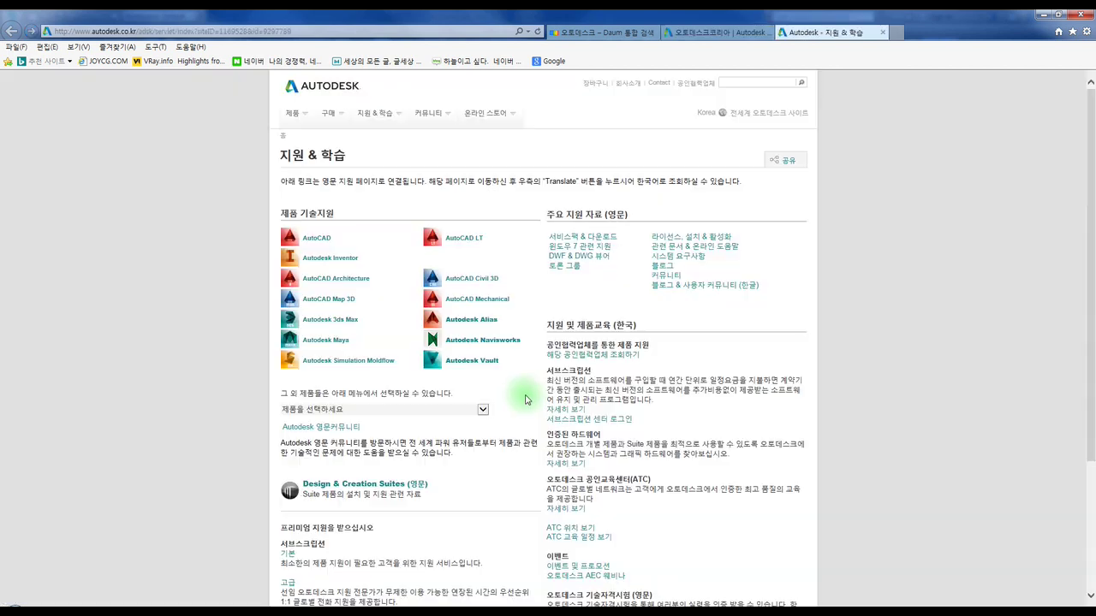
mouse_move(296, 114)
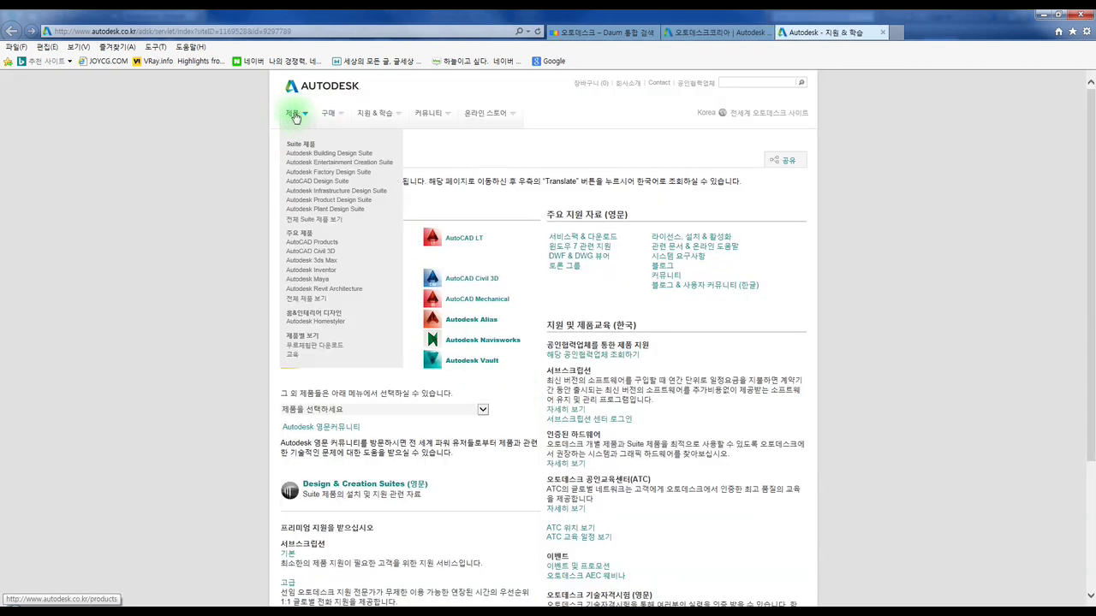
left_click(315, 266)
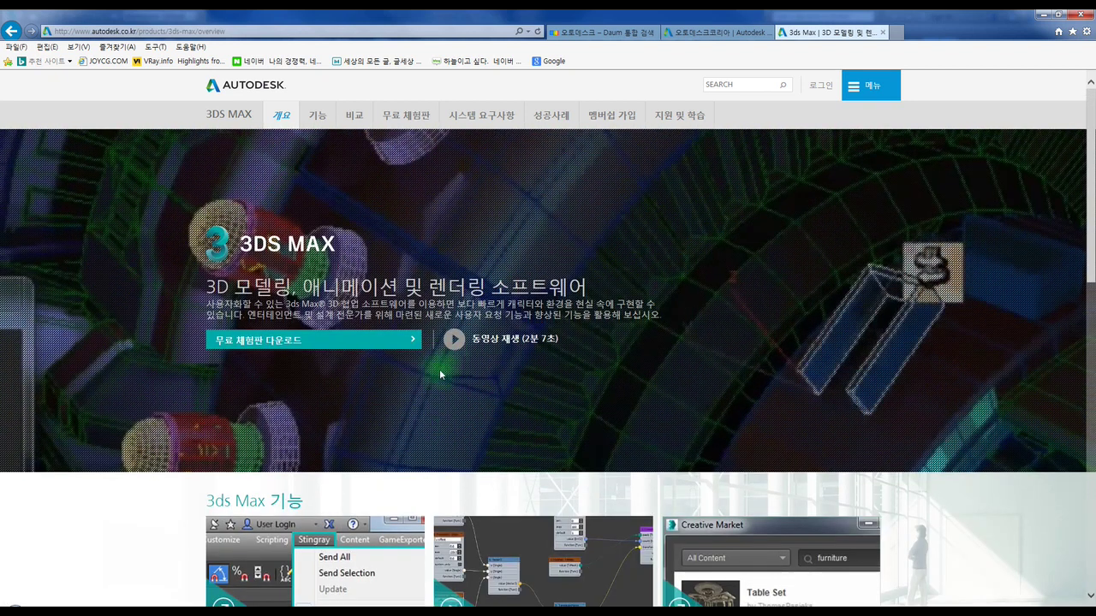
Play the 3ds Max overview video with its volume lowered, and pause it.
left_click(452, 340)
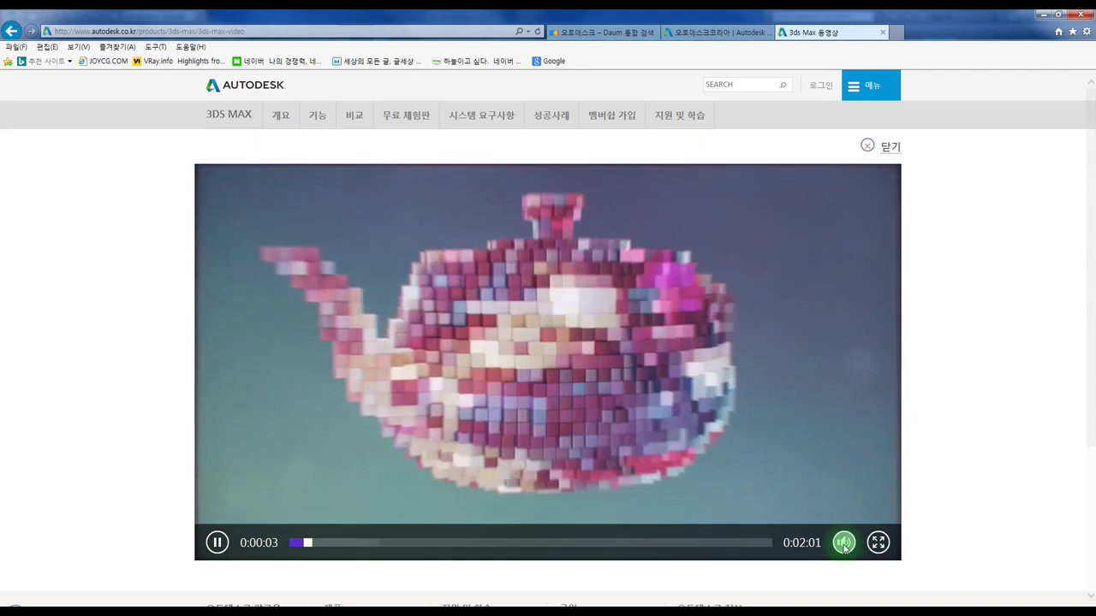
mouse_move(844, 543)
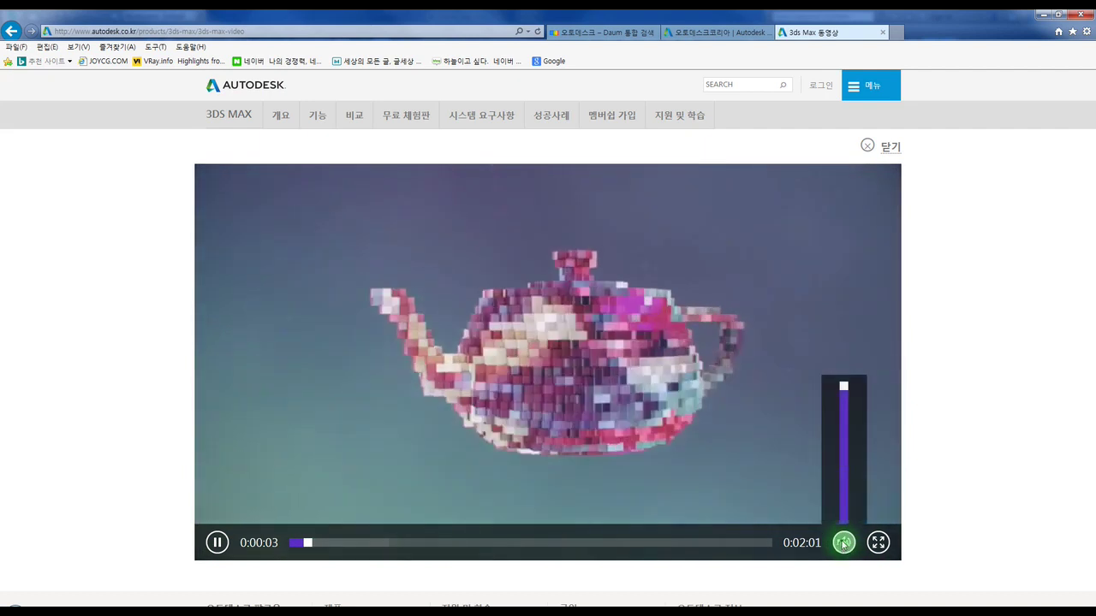
left_click_drag(844, 385, 843, 503)
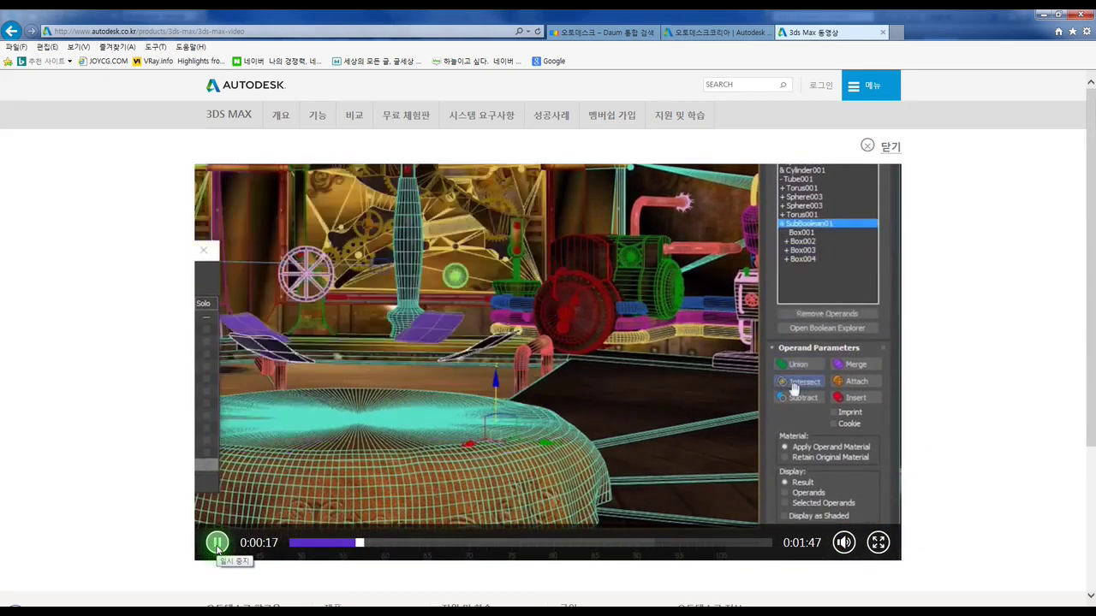
left_click(218, 545)
scroll(882, 415, "down", 1)
scroll(882, 416, "down", 2)
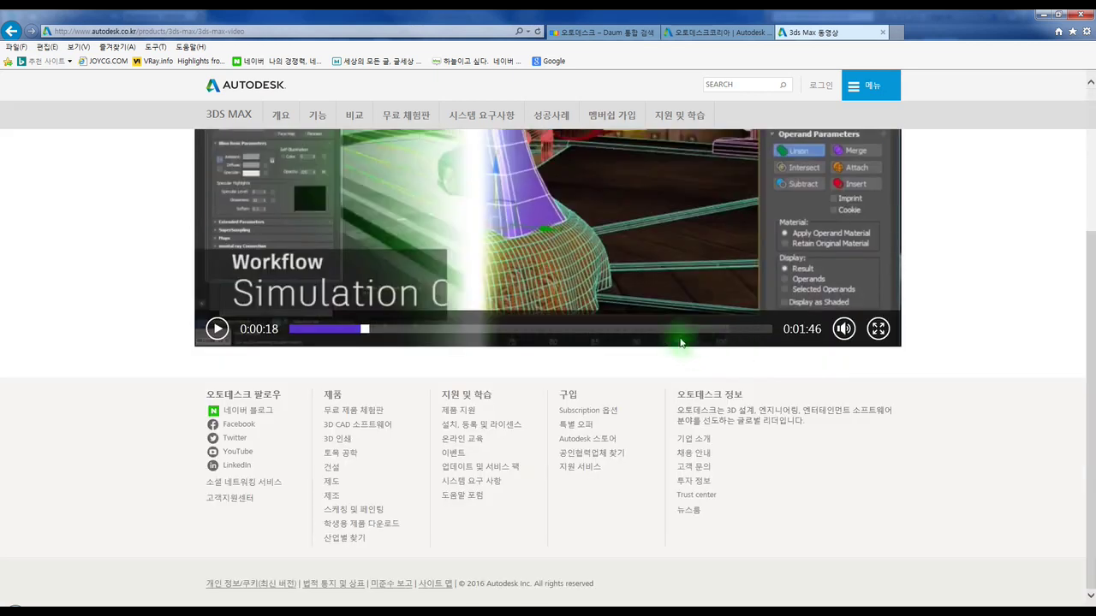
scroll(565, 359, "up", 3)
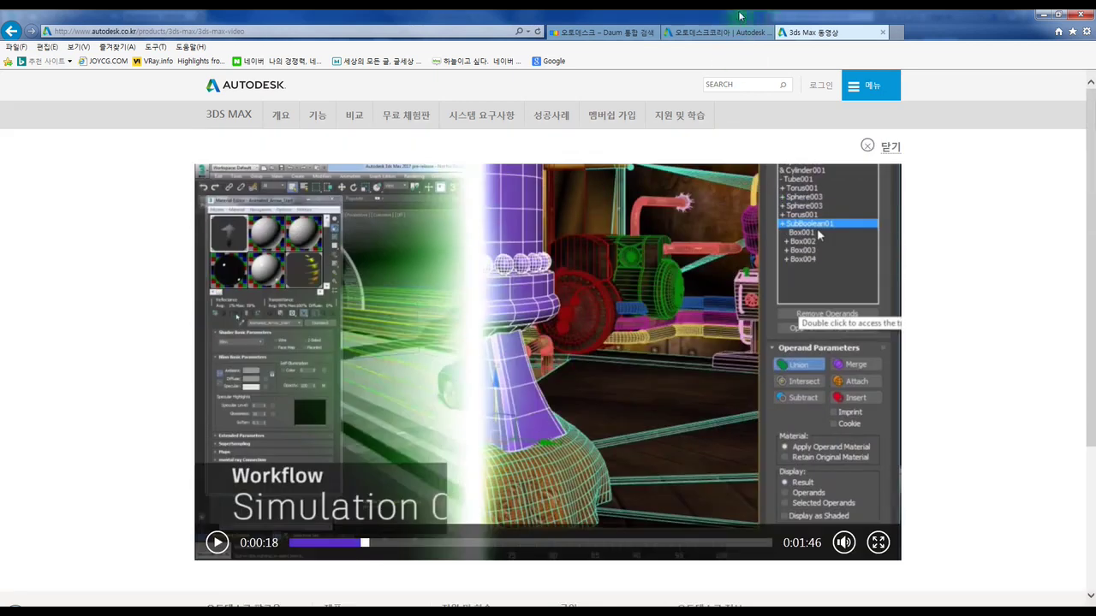
Return to the 3ds Max overview, open its free trial page and follow the link to three-year free student software.
left_click(707, 33)
left_click(816, 32)
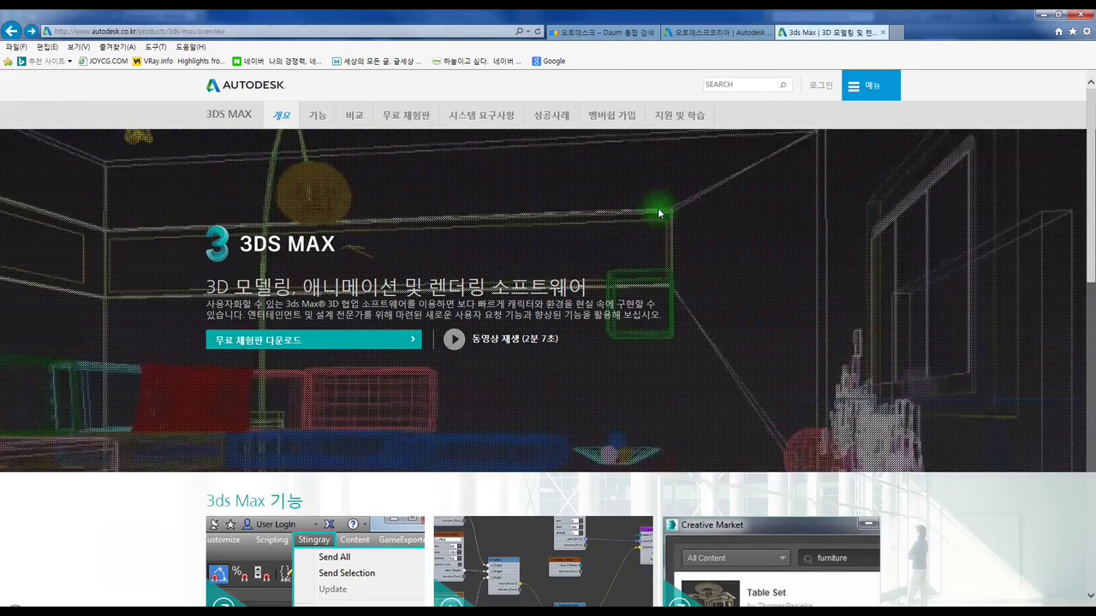
left_click(322, 345)
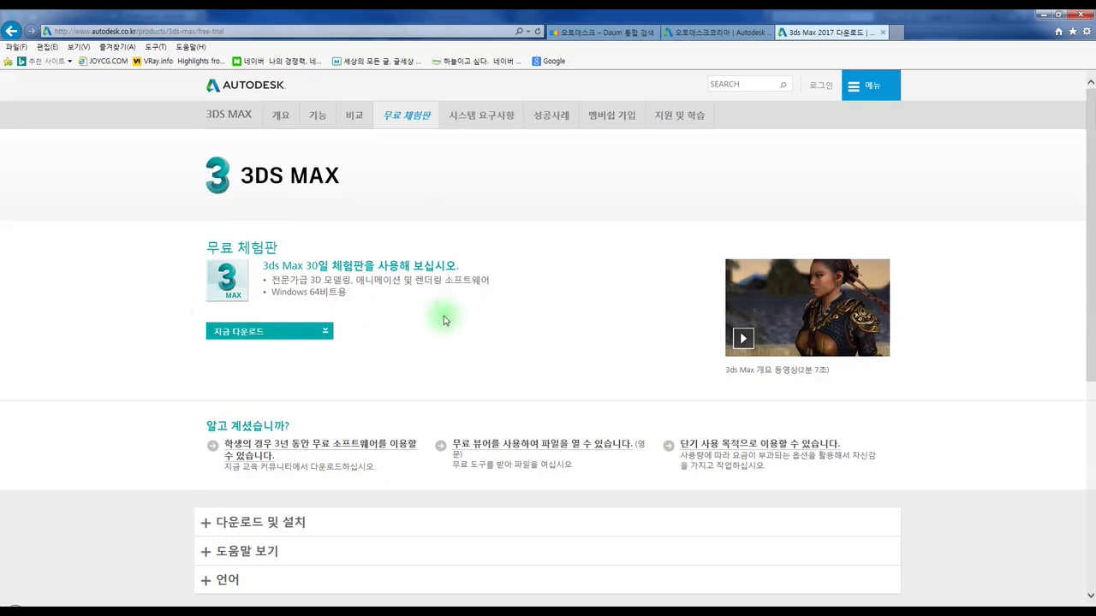
scroll(394, 396, "down", 1)
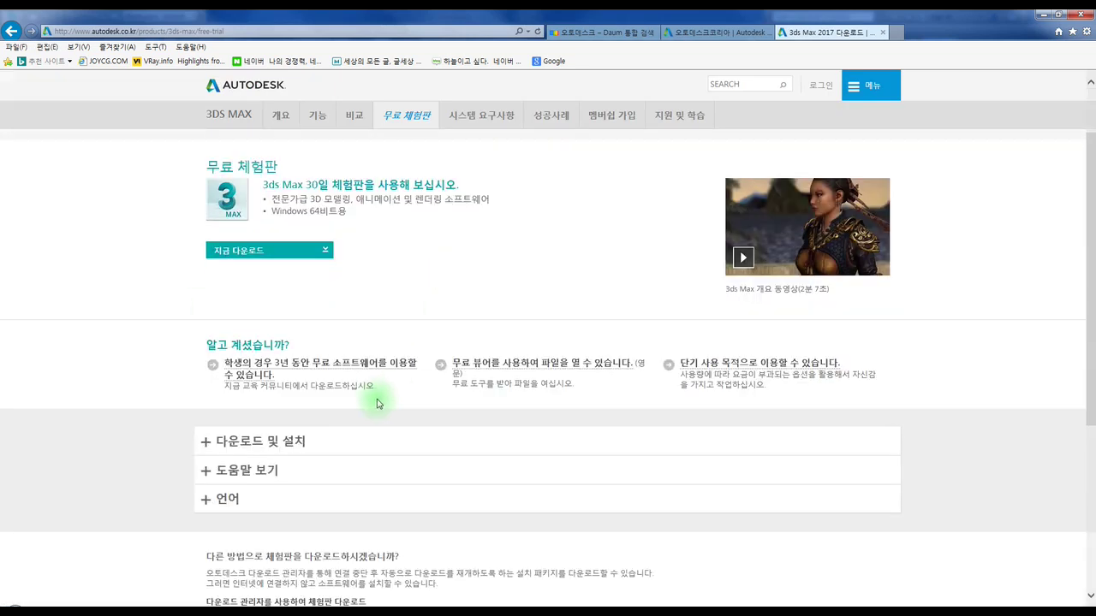
left_click(267, 367)
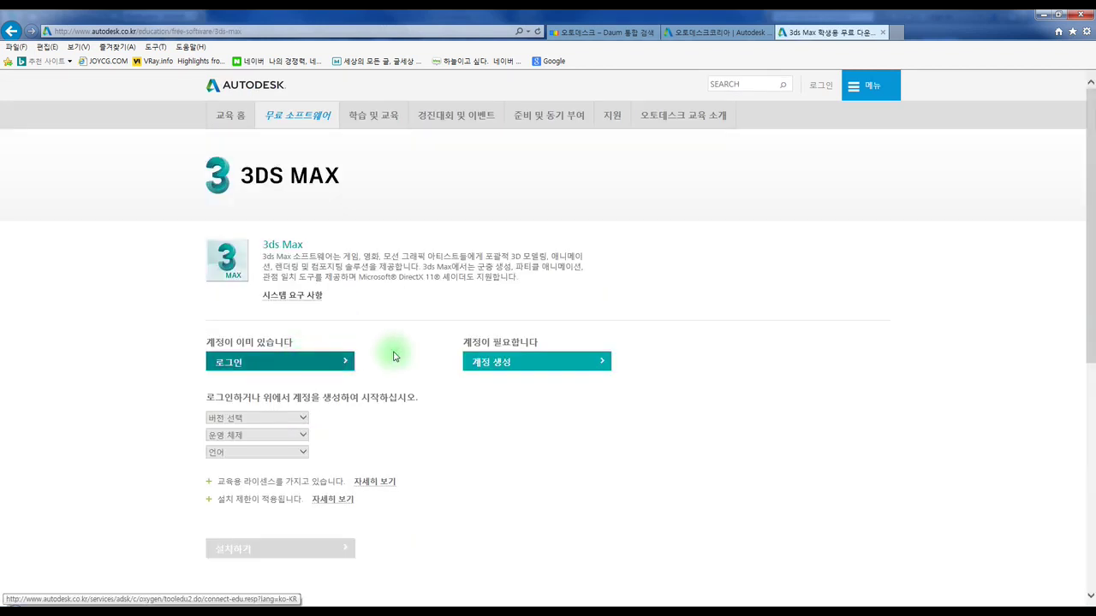
Expand the details on the educational license and installation restrictions, and try to open the 3ds Max version selection.
scroll(426, 351, "down", 1)
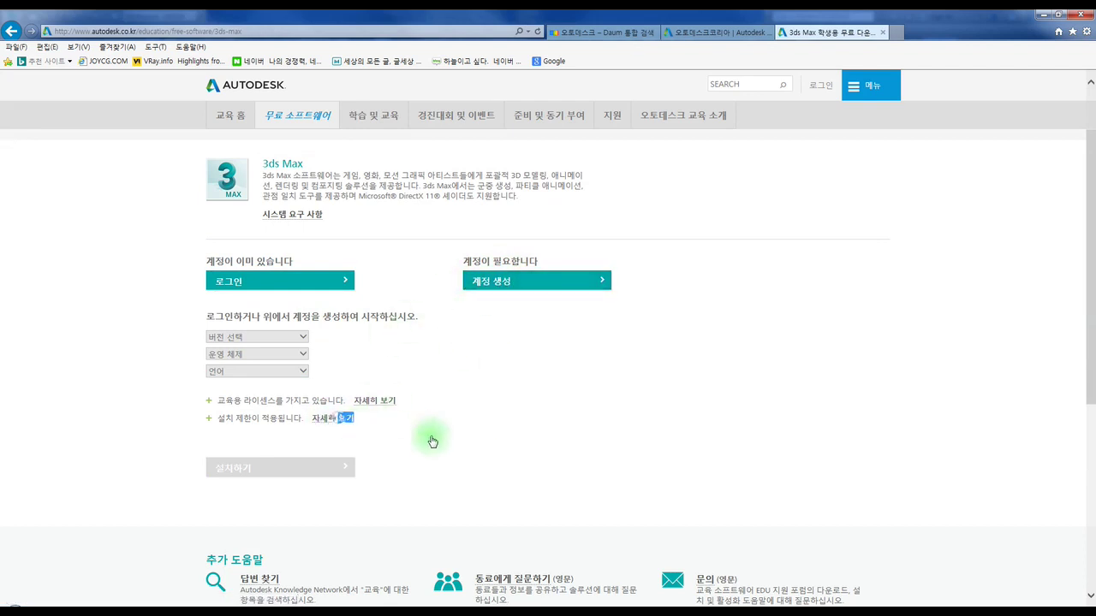
left_click(390, 407)
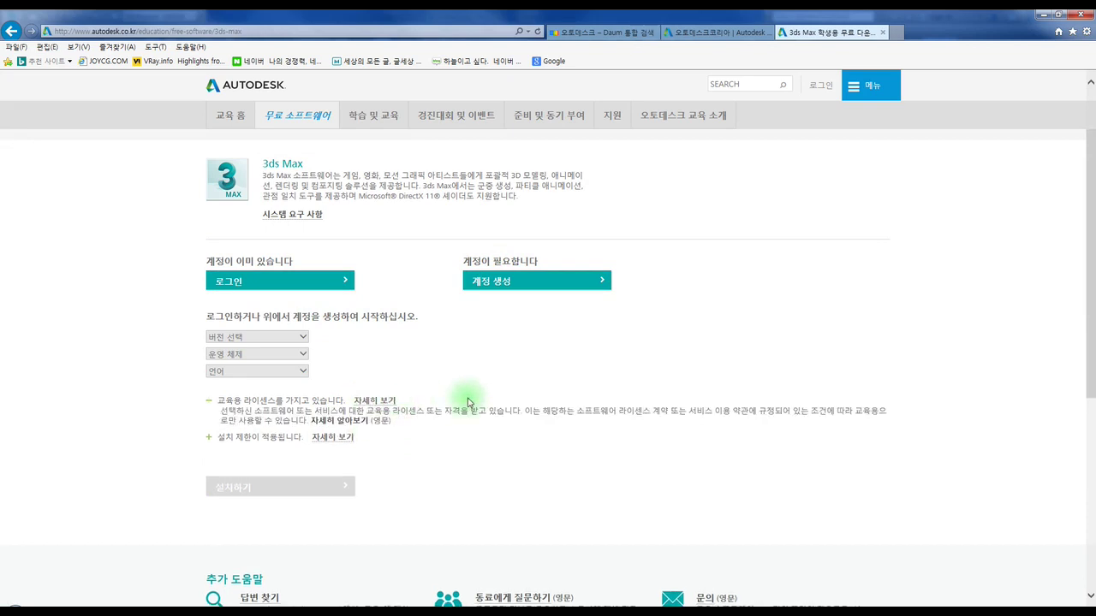
scroll(429, 394, "down", 1)
left_click(332, 358)
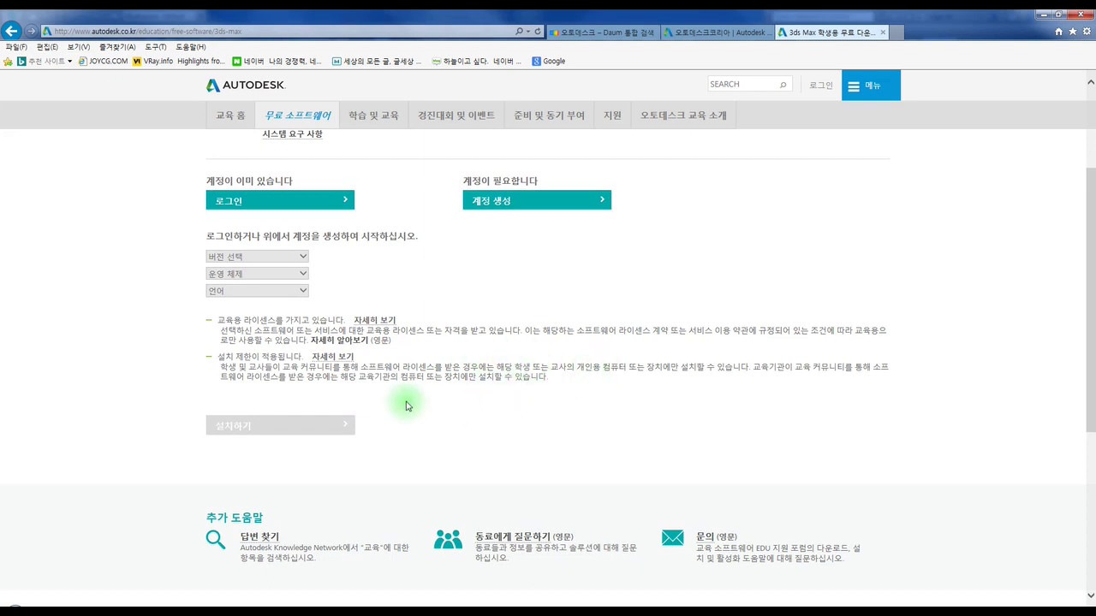
scroll(391, 399, "up", 1)
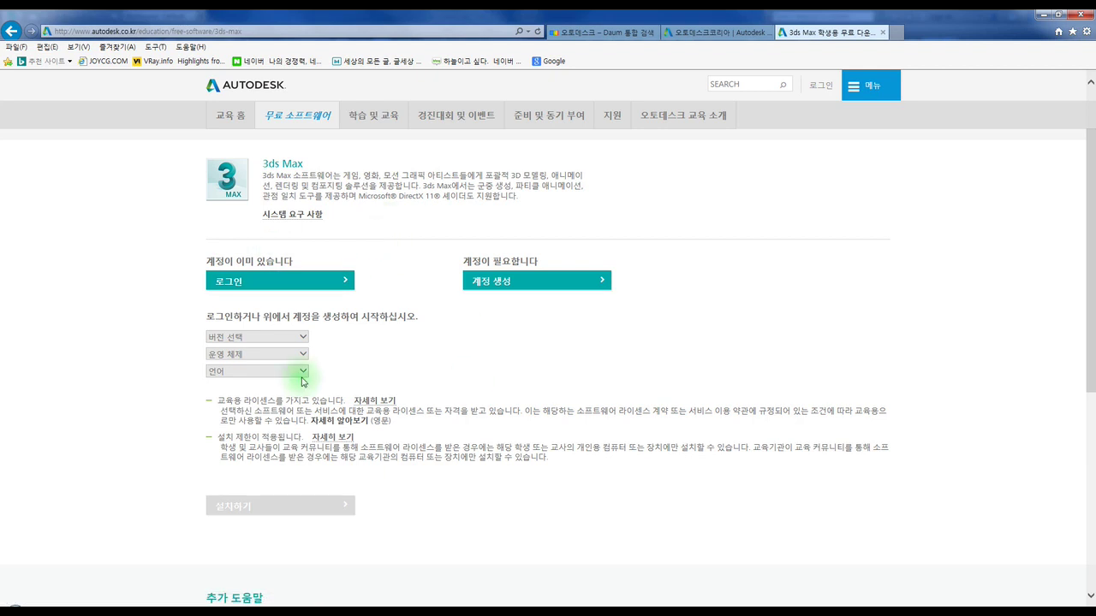
left_click(292, 336)
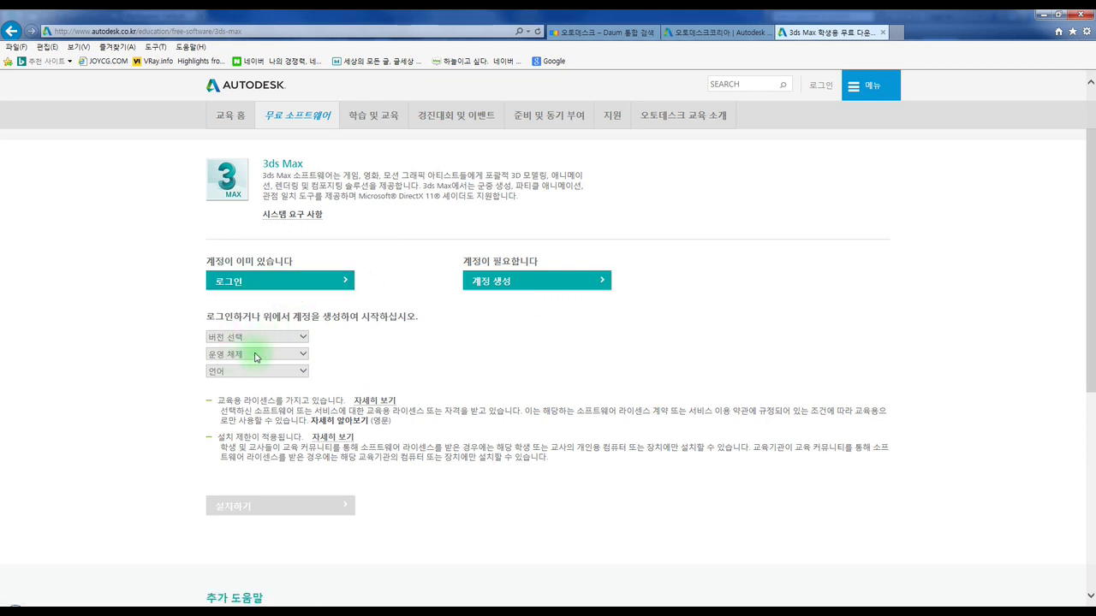
Go back from the 3ds Max student page to the Autodesk Korea home page and the Daum search results for 오토데스크.
scroll(455, 344, "up", 2)
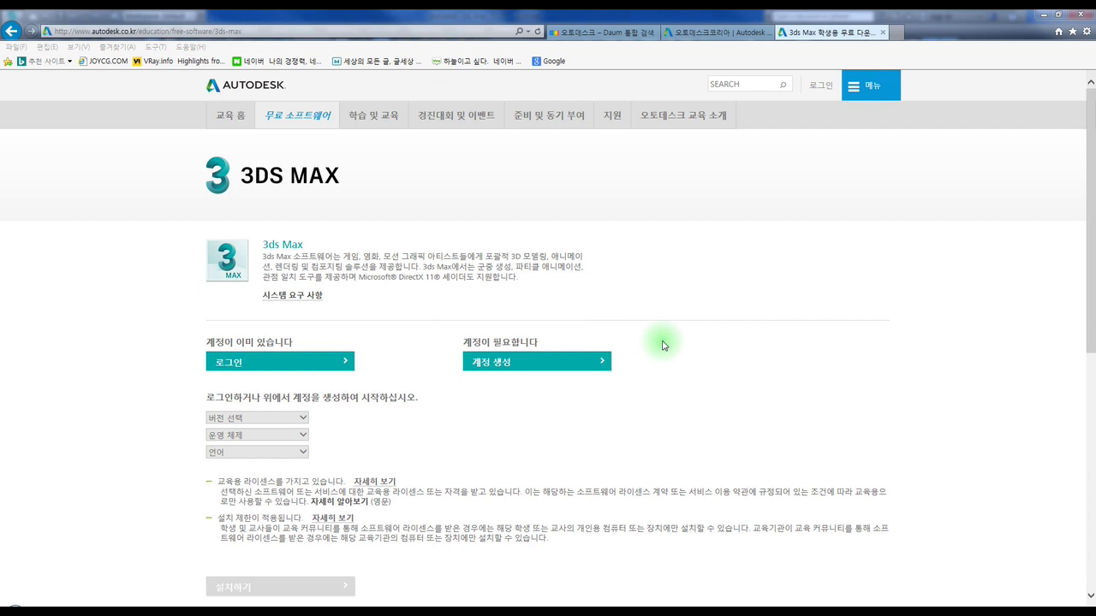
left_click(702, 34)
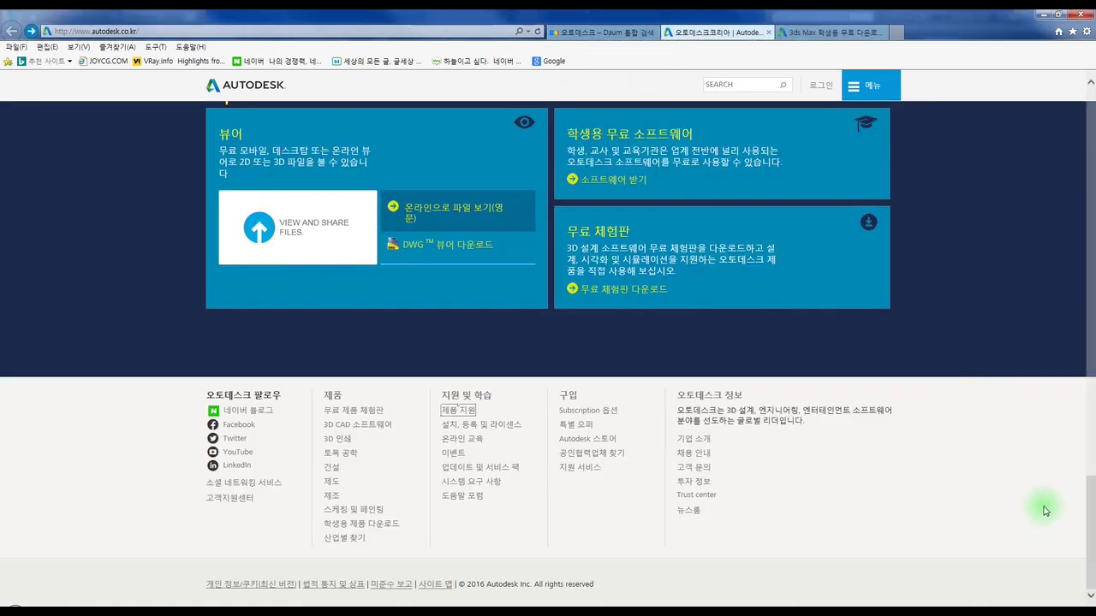
left_click(602, 32)
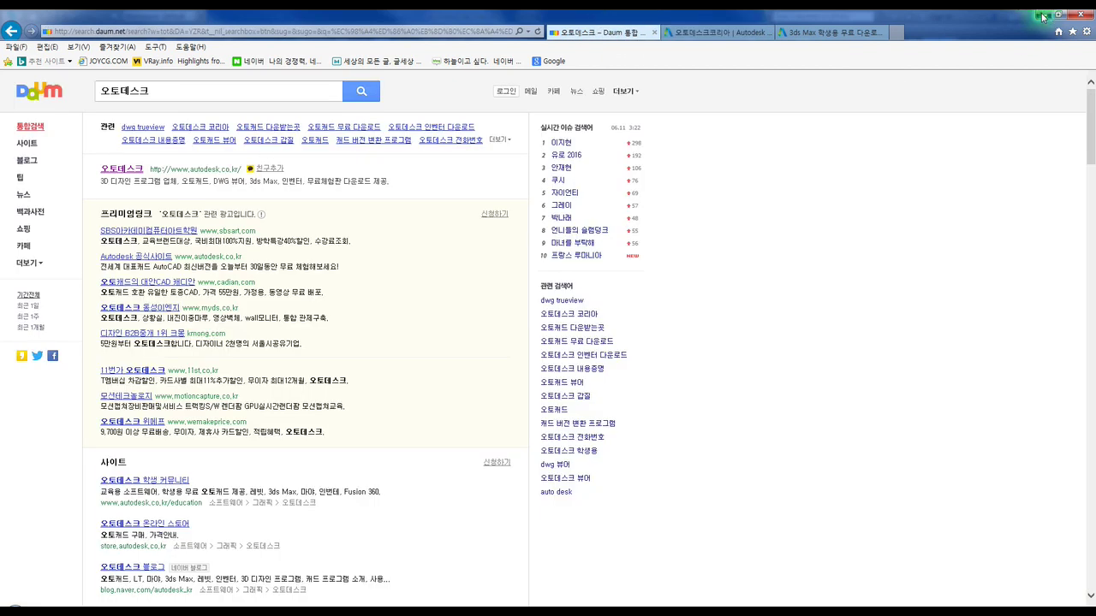
Minimize the browser and view the image 12.JPG of the Classic and Design choices for the initial 3ds Max experience.
left_click(1041, 15)
left_click(526, 350)
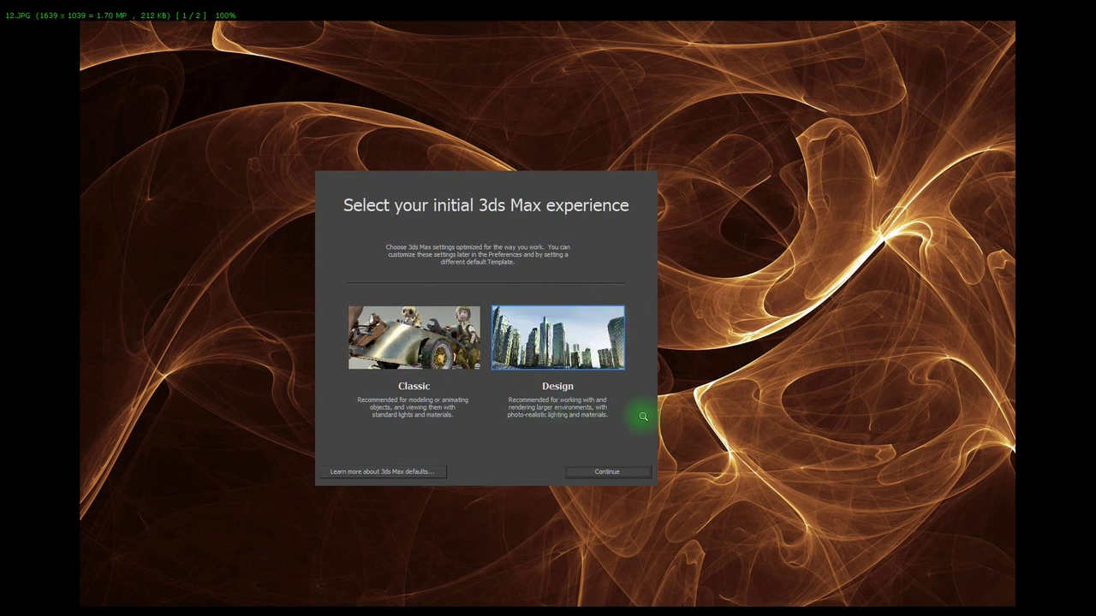
key("space")
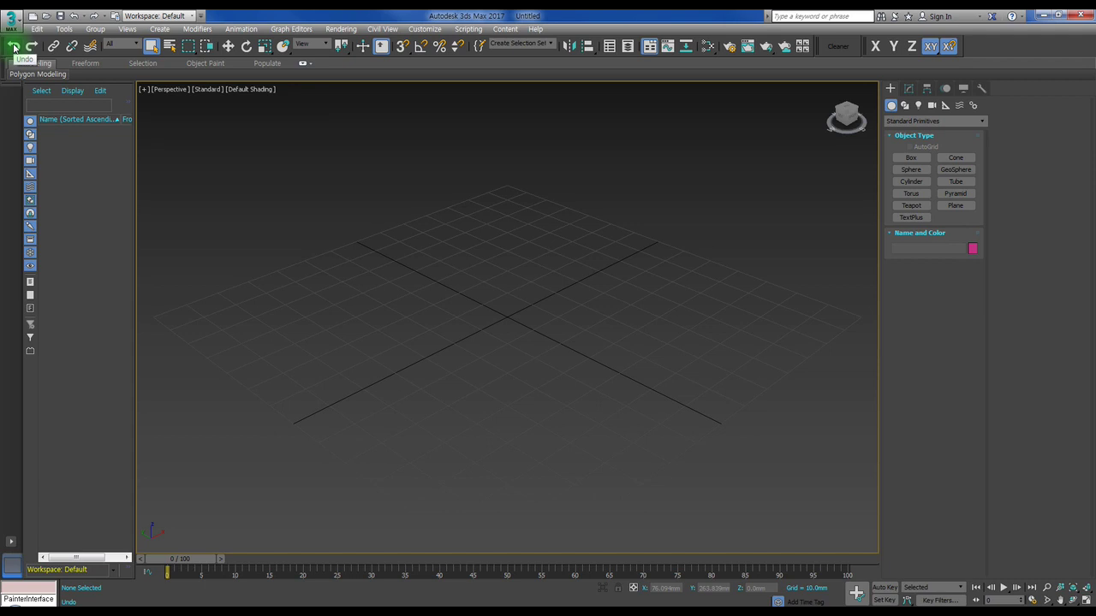
Look through the Modify, Hierarchy, Motion, Display and Utilities sections of the command panel and return to Create.
left_click(909, 90)
left_click(927, 89)
left_click(945, 89)
left_click(963, 89)
left_click(981, 89)
left_click(890, 89)
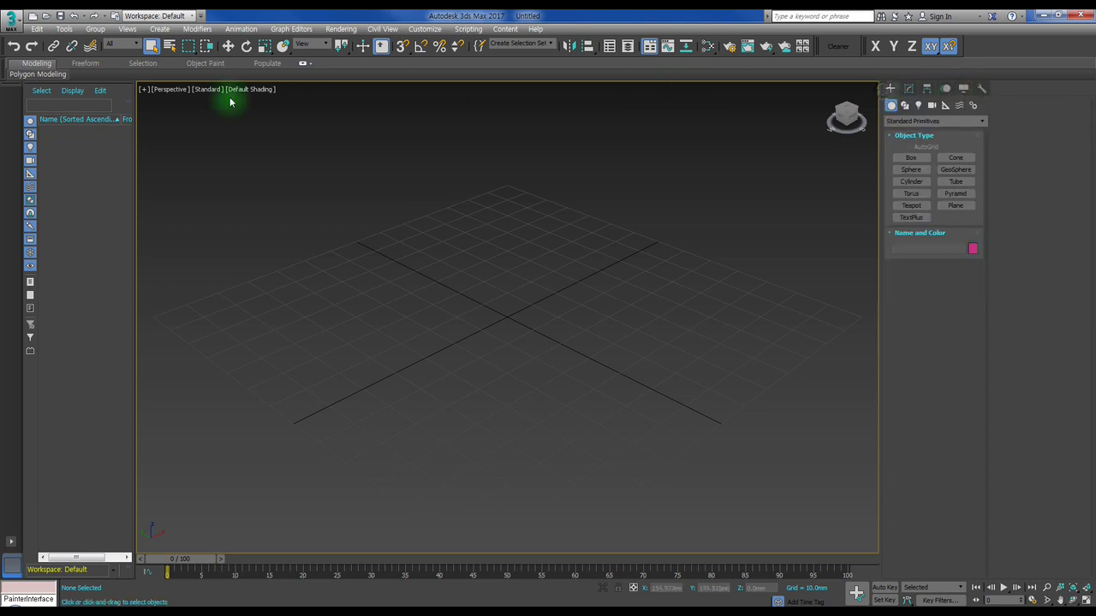
Browse the commands offered under Create, Animation, Rendering and the other main menus, and close them without choosing any.
left_click(159, 28)
mouse_move(241, 31)
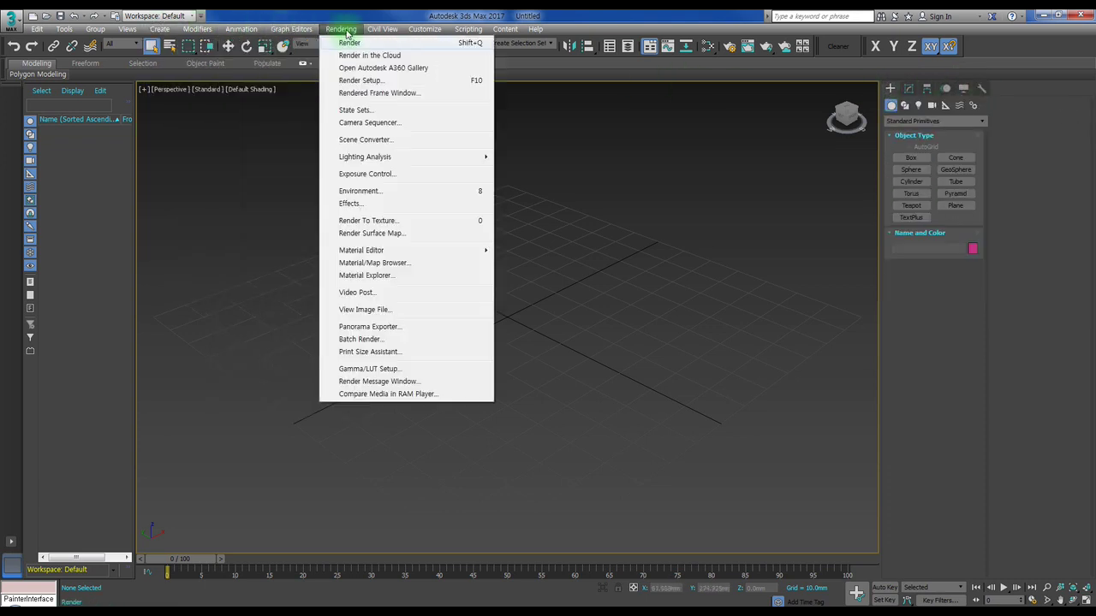
mouse_move(114, 33)
left_click(525, 15)
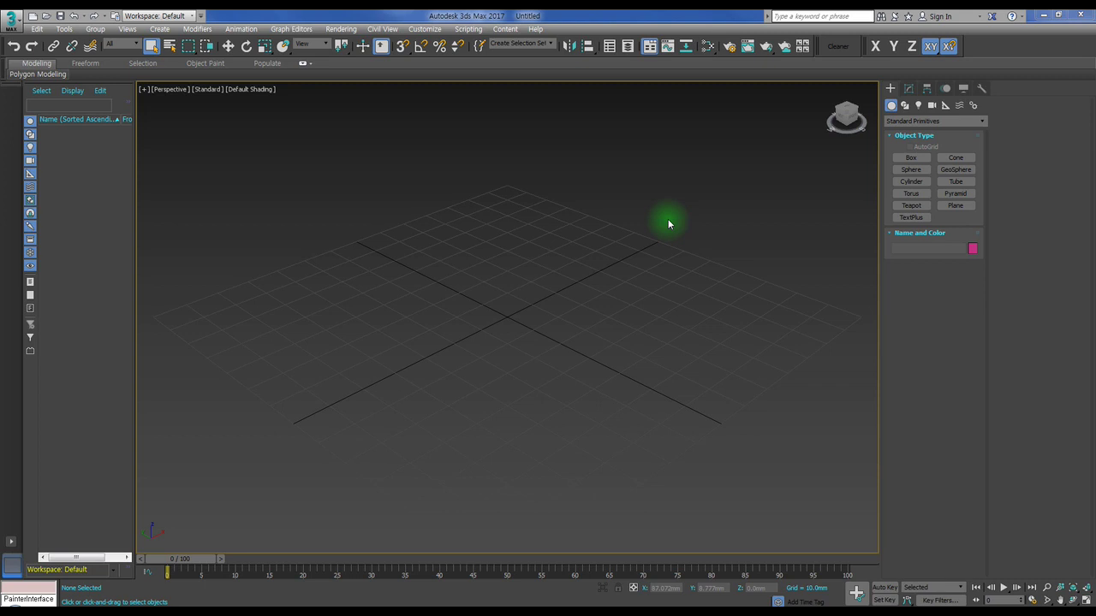
Hide and show the home grid in the Perspective viewport several times, leaving it shown.
key("g")
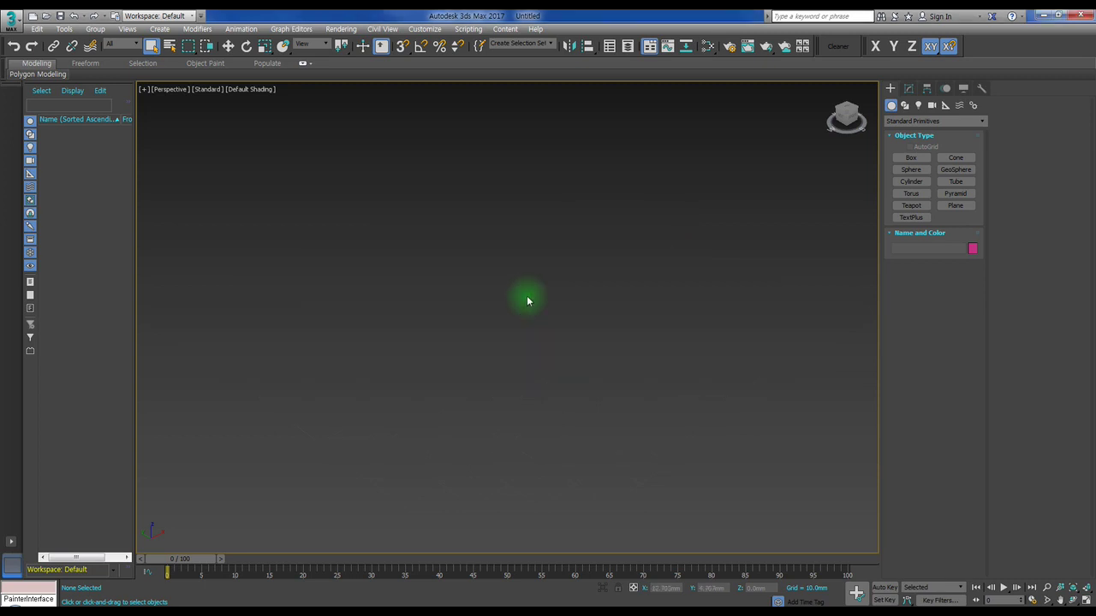
key("g")
key("g")
key("g")
key("g")
key("g")
key("g")
key("g")
key("g")
key("g")
Switch to the four-viewport layout and activate the Top, Front, Left and Perspective viewports in turn.
key("alt+w")
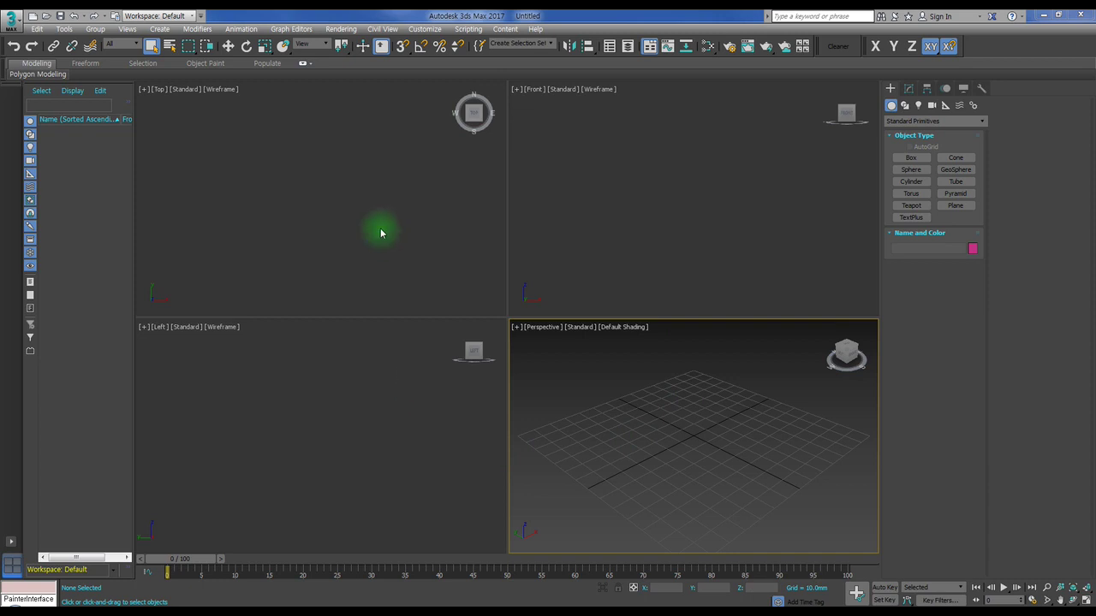
left_click(171, 104)
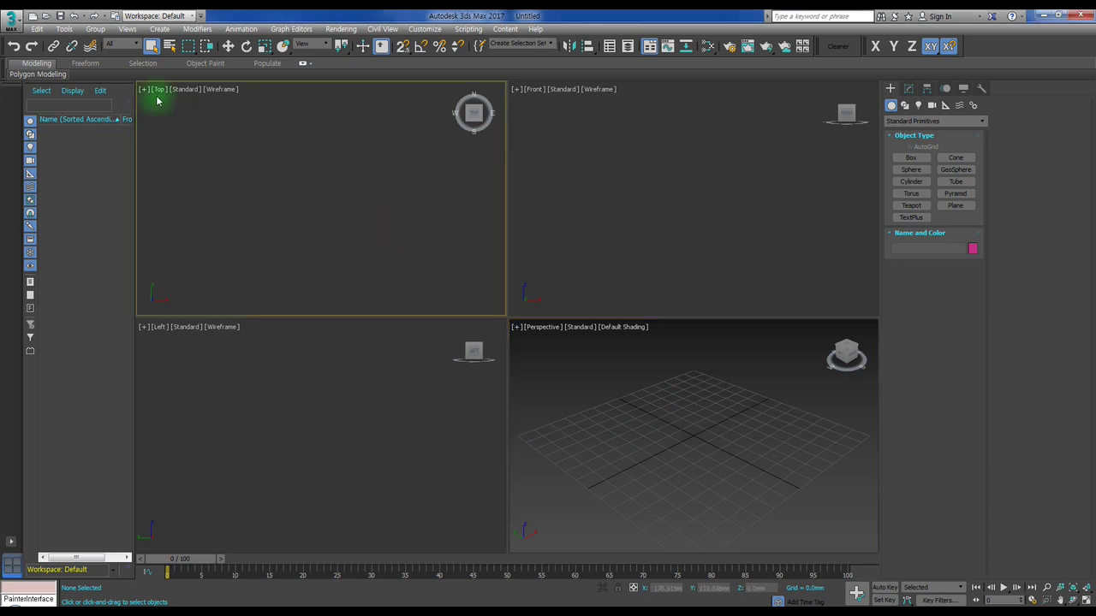
left_click(628, 122)
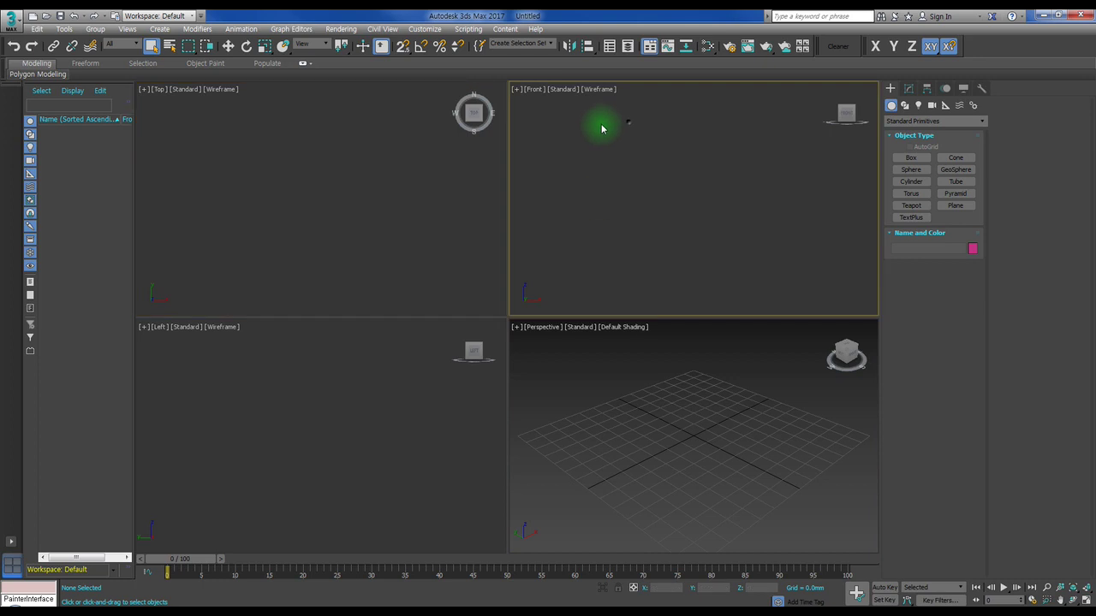
left_click(253, 407)
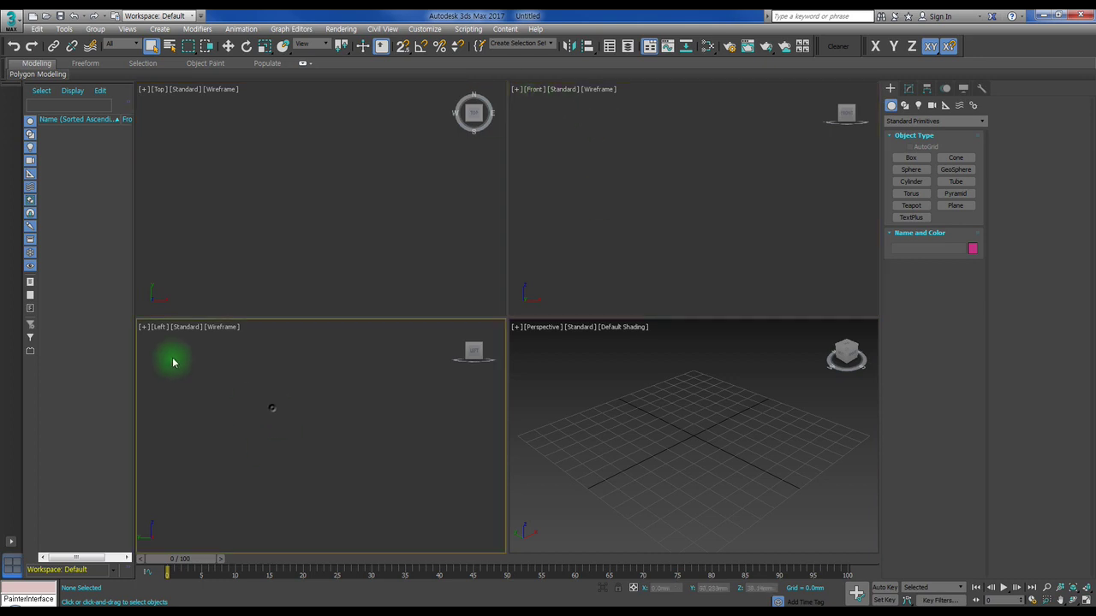
left_click(751, 384)
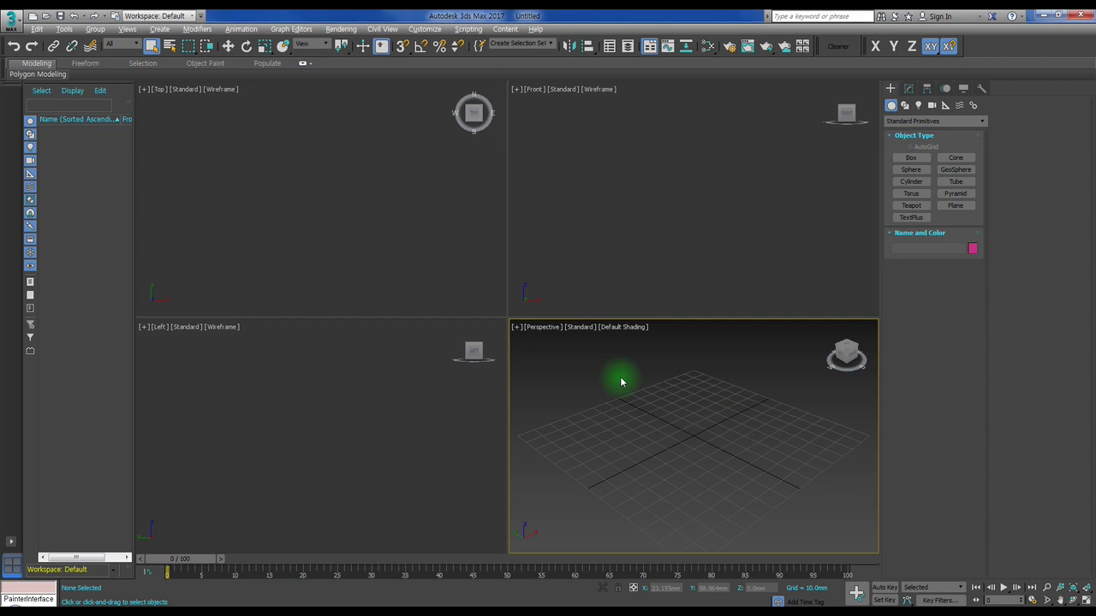
Maximize the Perspective, Front, Top and Left viewports one after another, restoring the four-viewport layout each time.
key("alt+w")
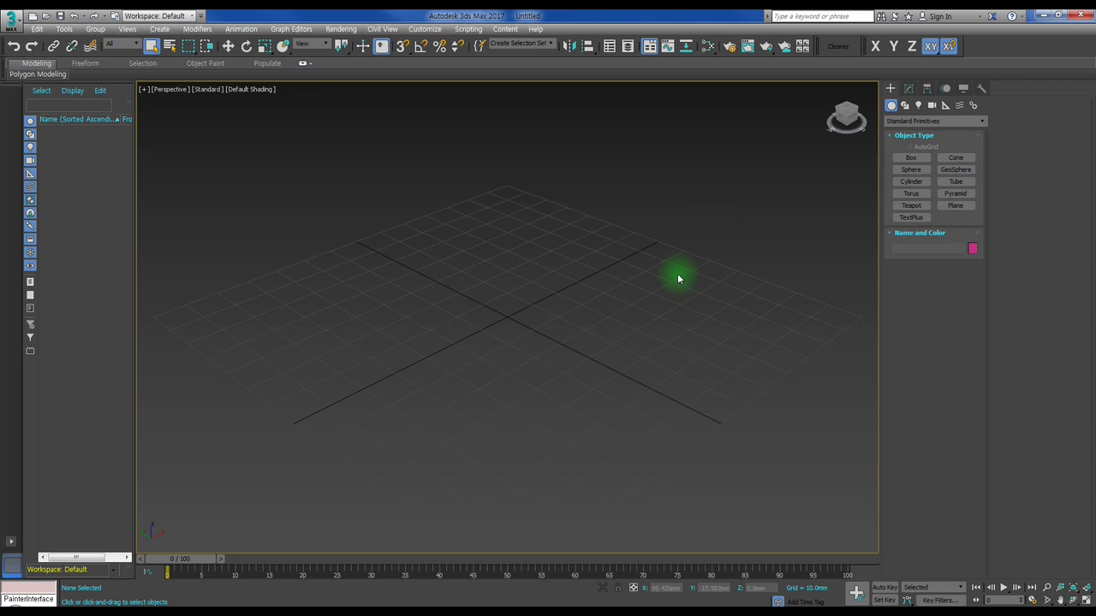
key("alt+w")
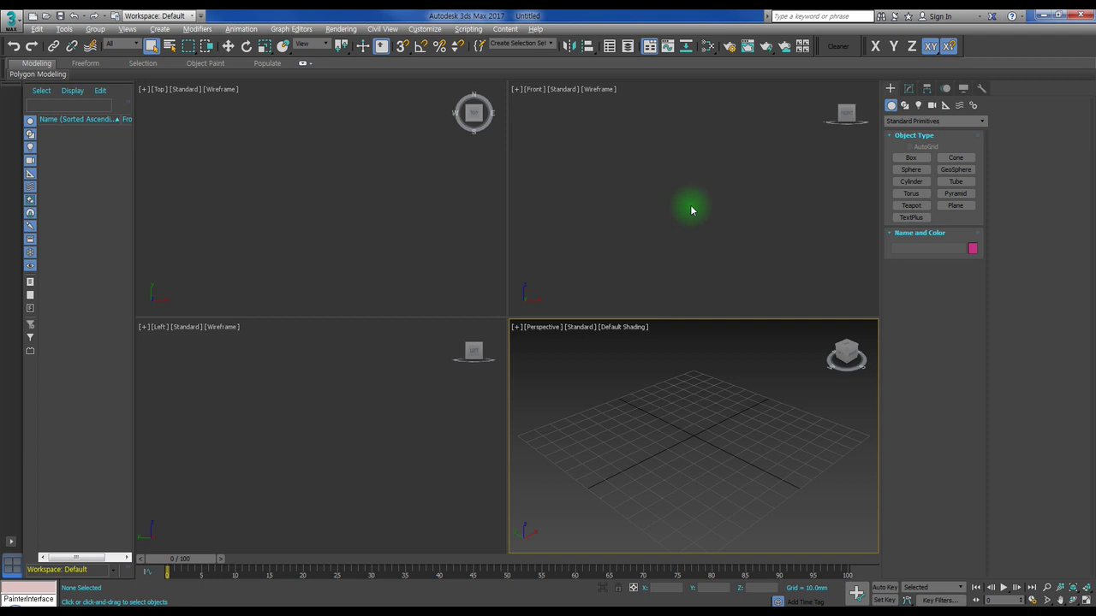
key("alt+w")
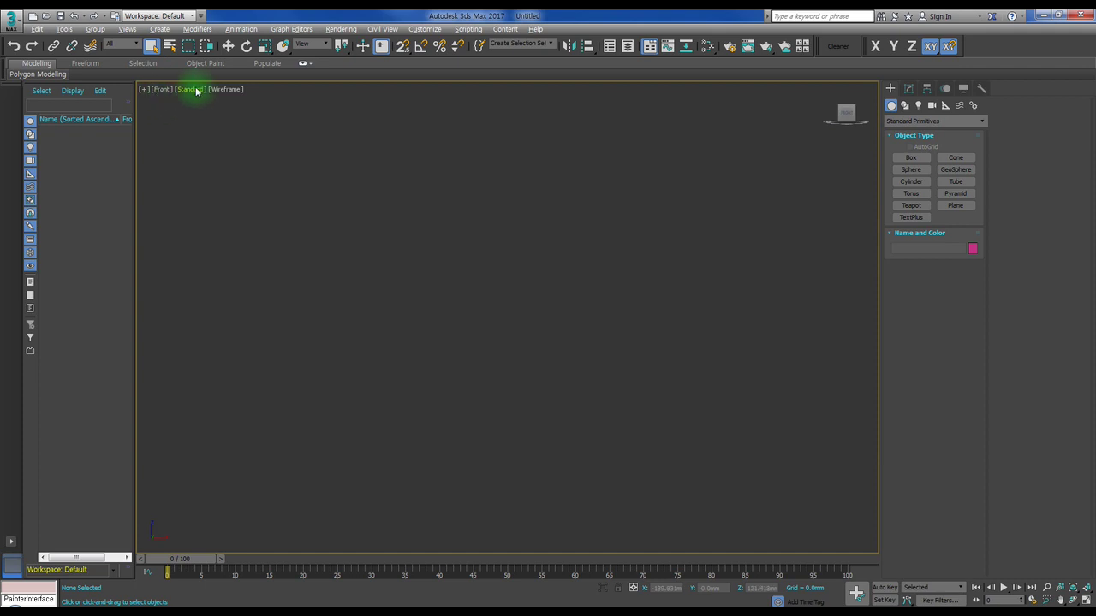
key("alt+w")
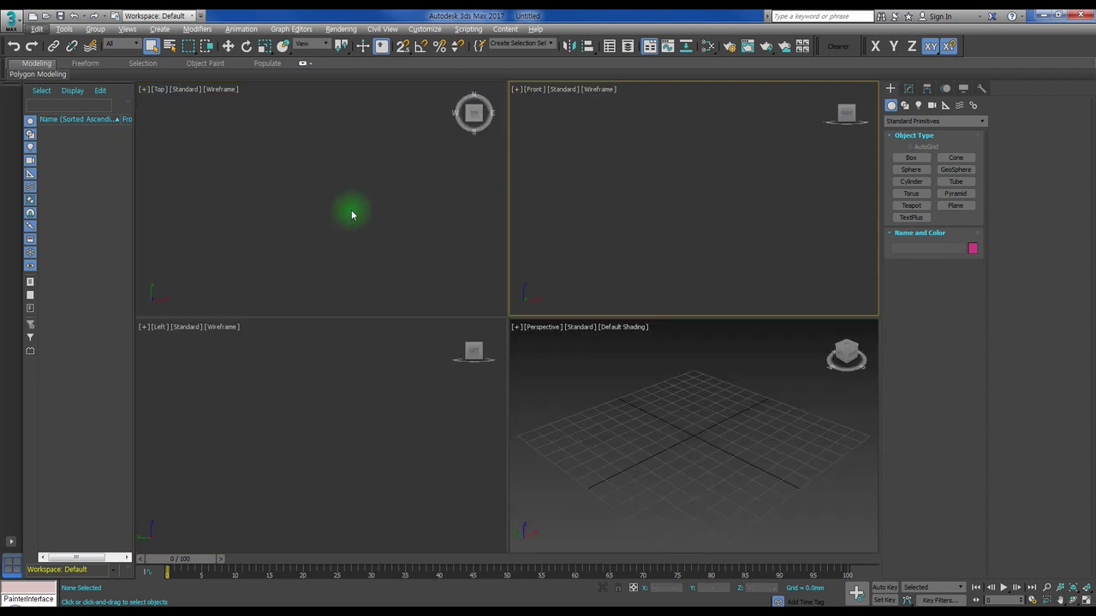
left_click(298, 179)
key("alt+w")
key("alt+w")
left_click(357, 441)
key("alt+w")
key("alt+w")
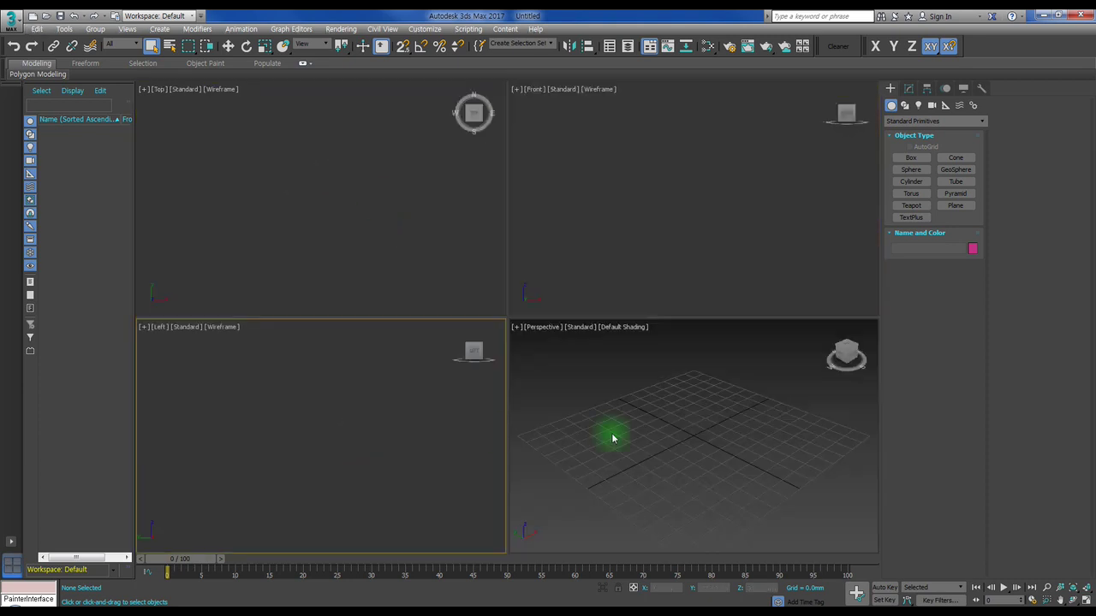
Activate the Front and Top viewports, and maximize the Top viewport before returning to the four-viewport layout.
left_click(575, 229)
left_click(462, 211)
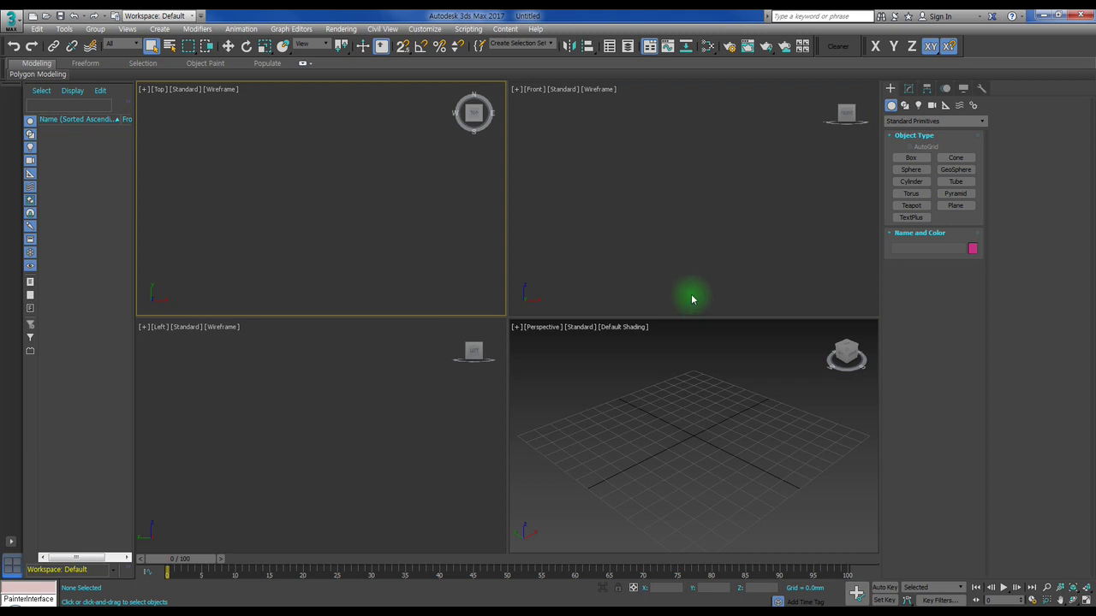
key("alt+w")
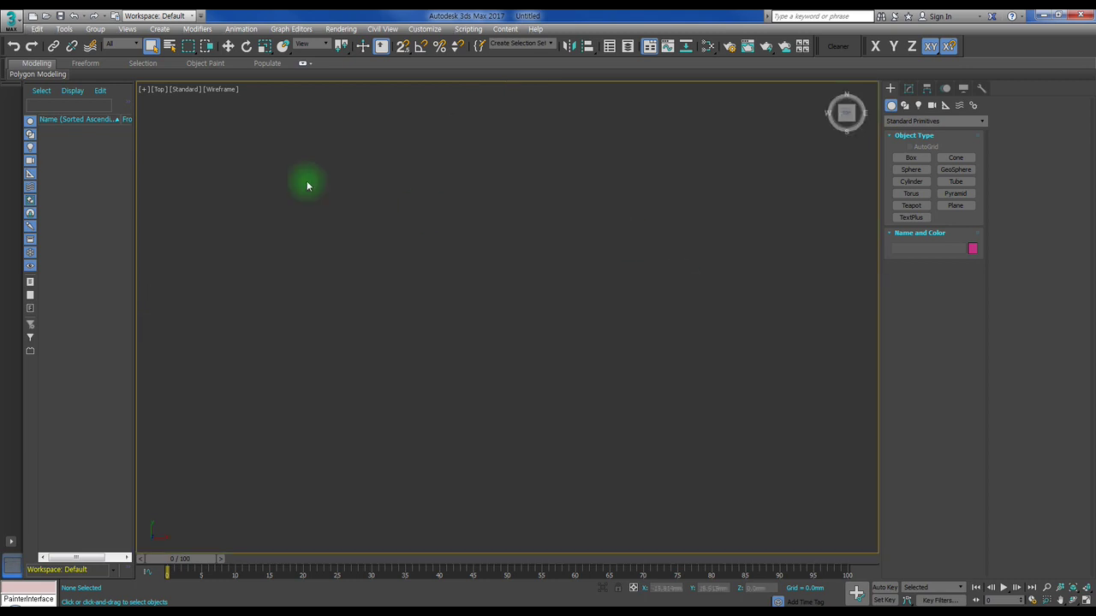
key("alt+w")
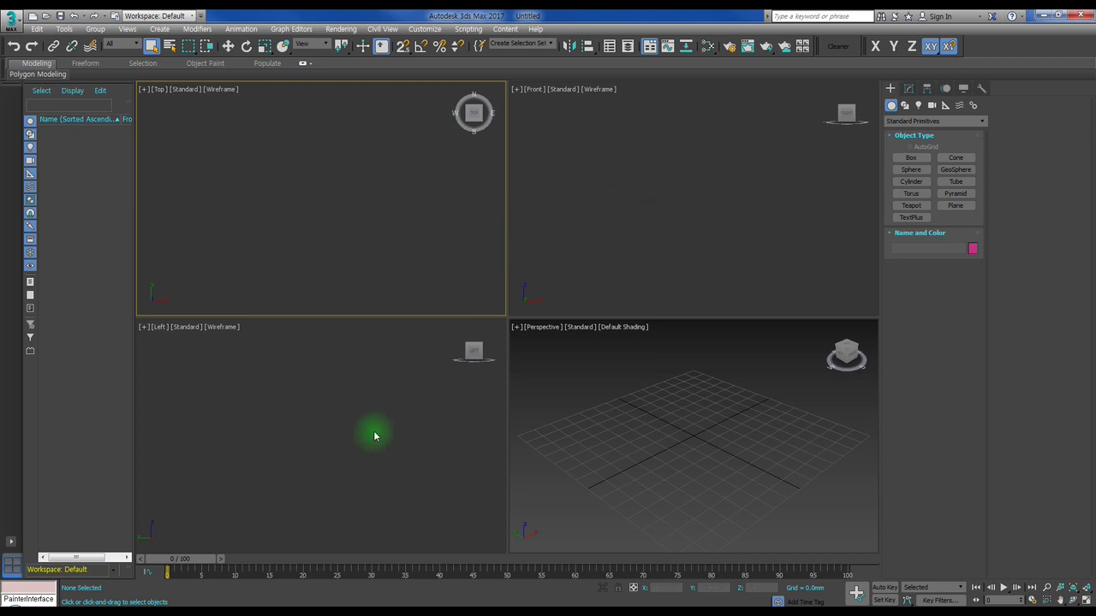
Create a box in the Perspective viewport with a base about 55 mm long and 52 mm wide.
left_click(910, 158)
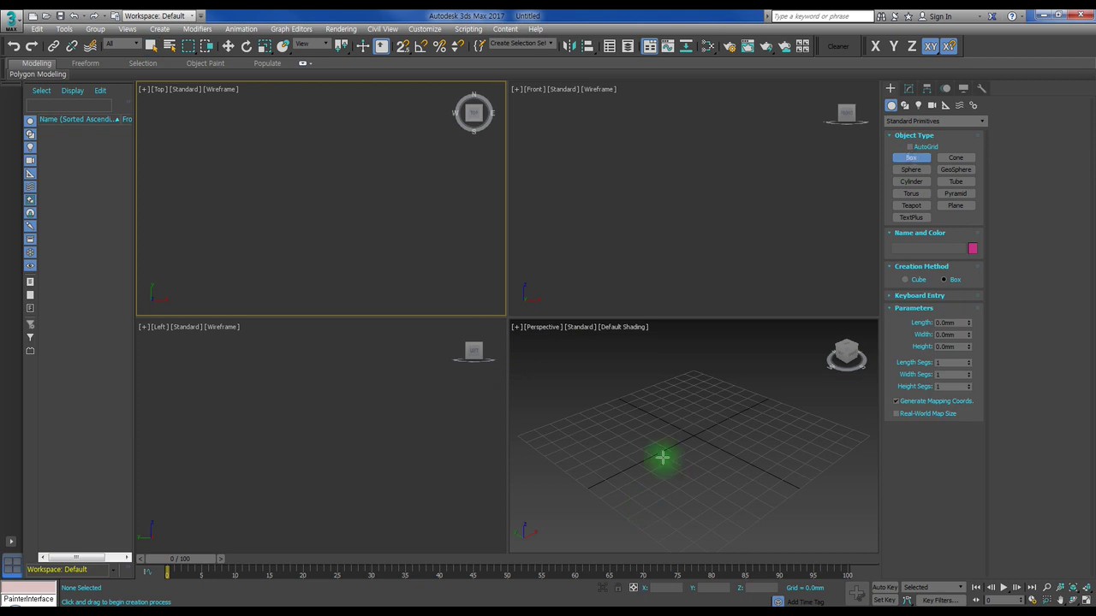
left_click_drag(631, 443, 765, 443)
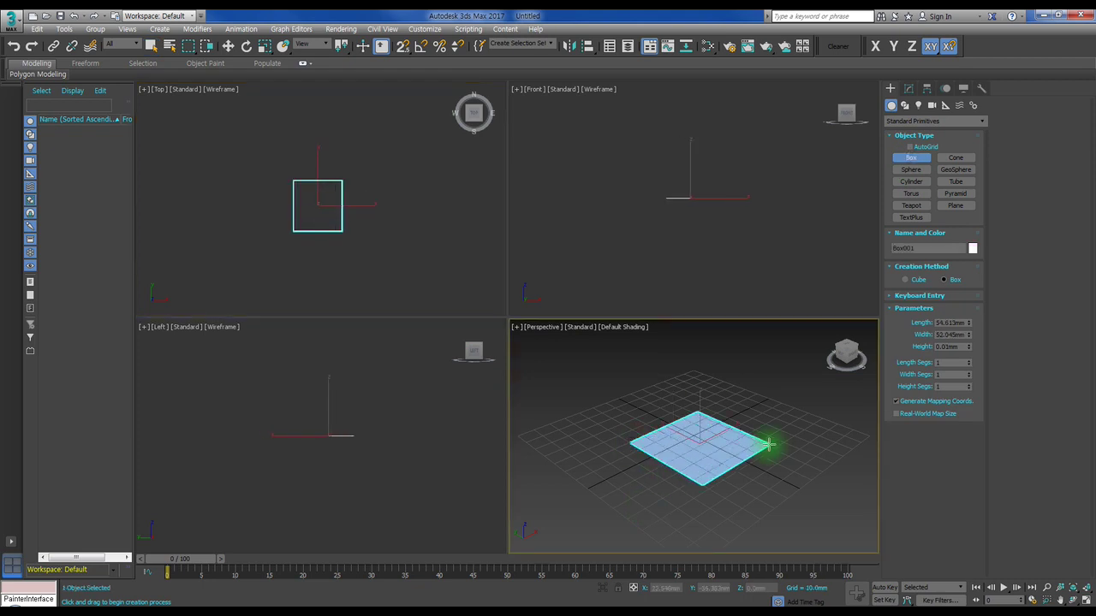
right_click(762, 376)
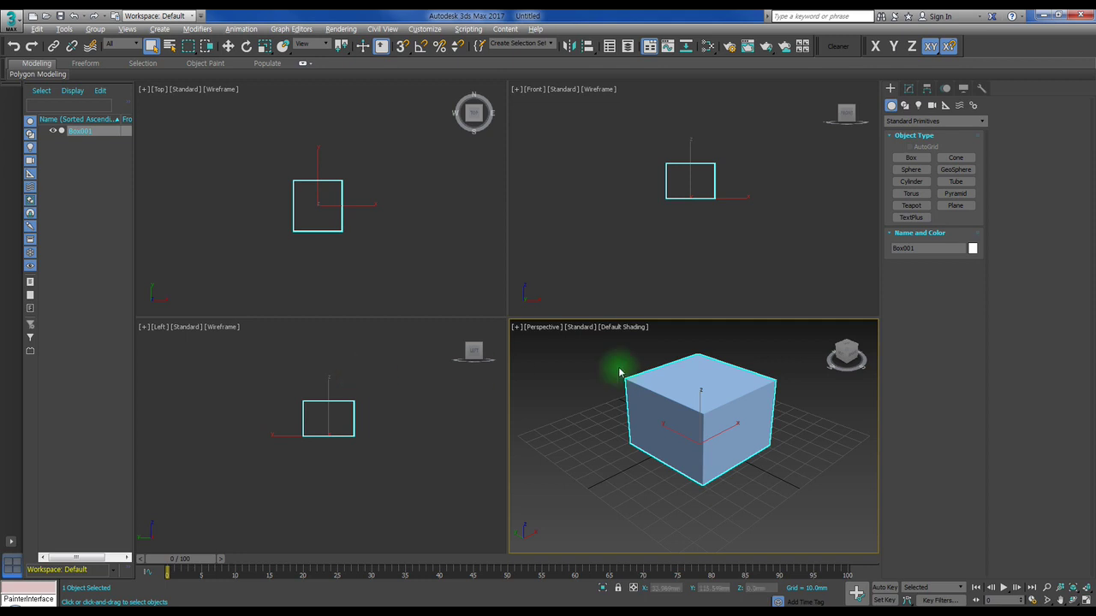
Maximize the Perspective viewport and delete the box.
key("alt+w")
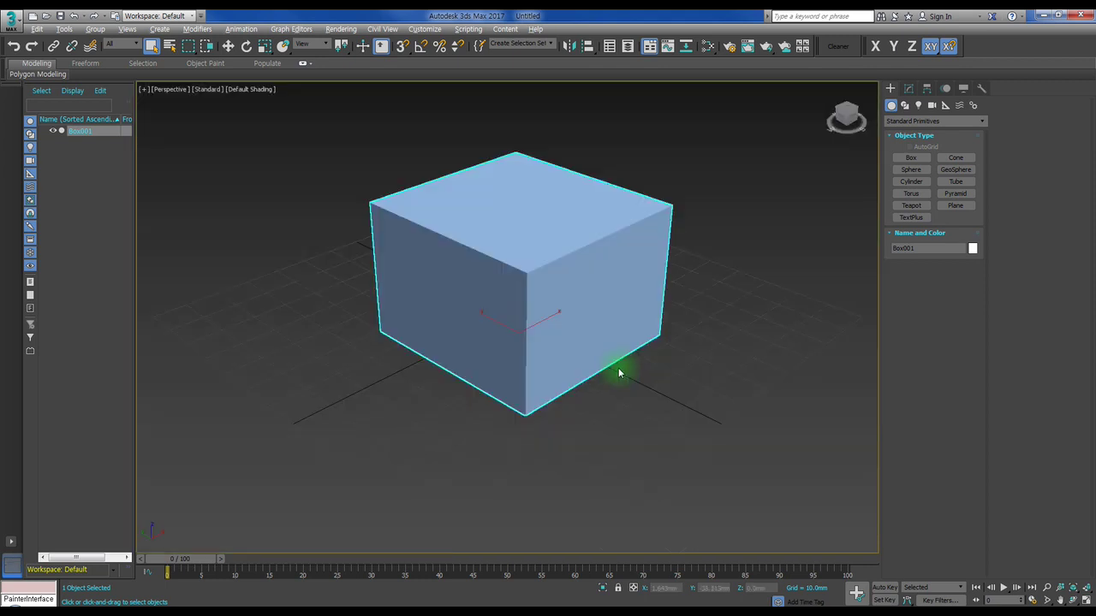
key("Delete")
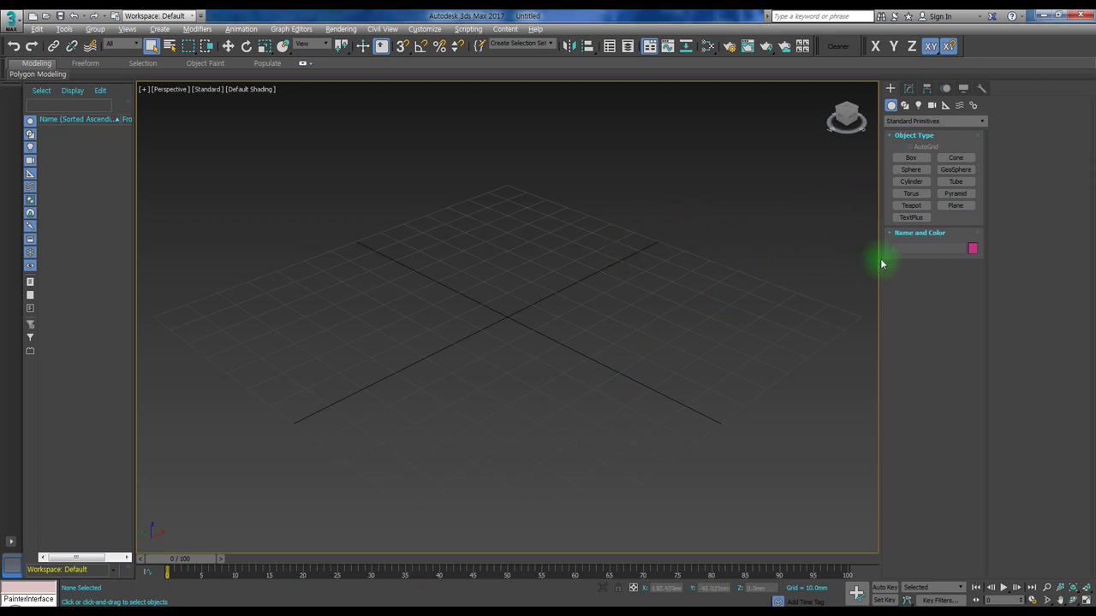
Narrow the command panel to a single column and restore its previous width.
left_click_drag(882, 259, 1018, 259)
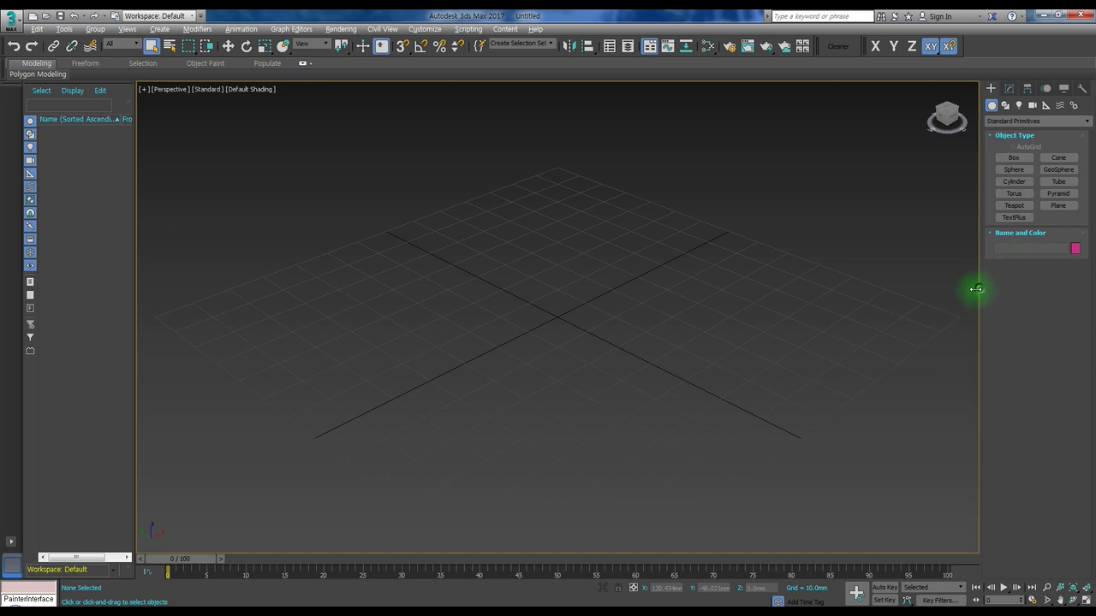
left_click_drag(978, 288, 932, 288)
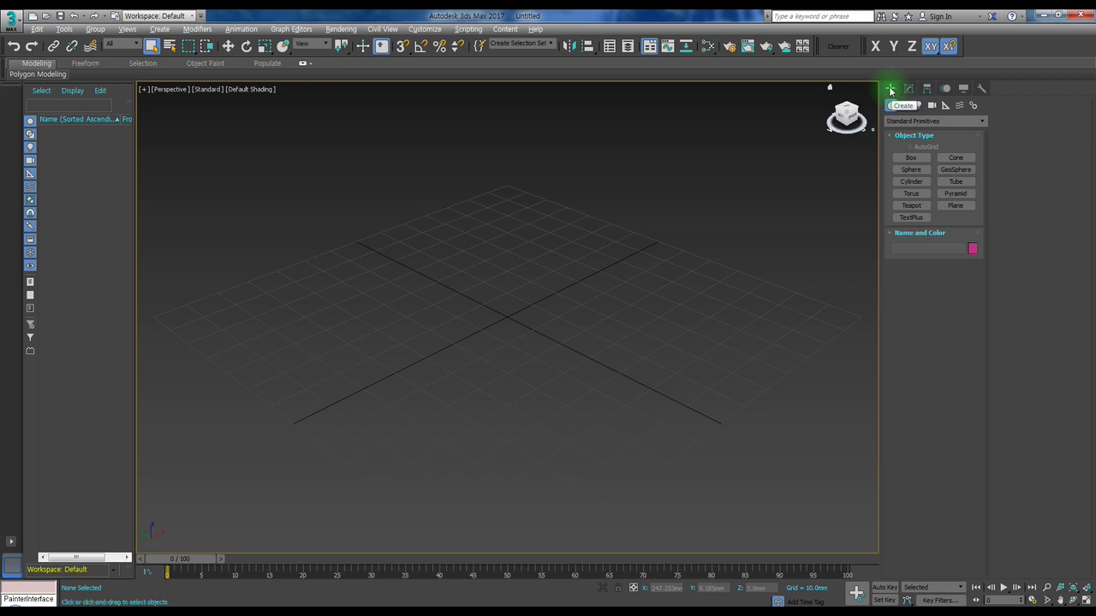
left_click(910, 161)
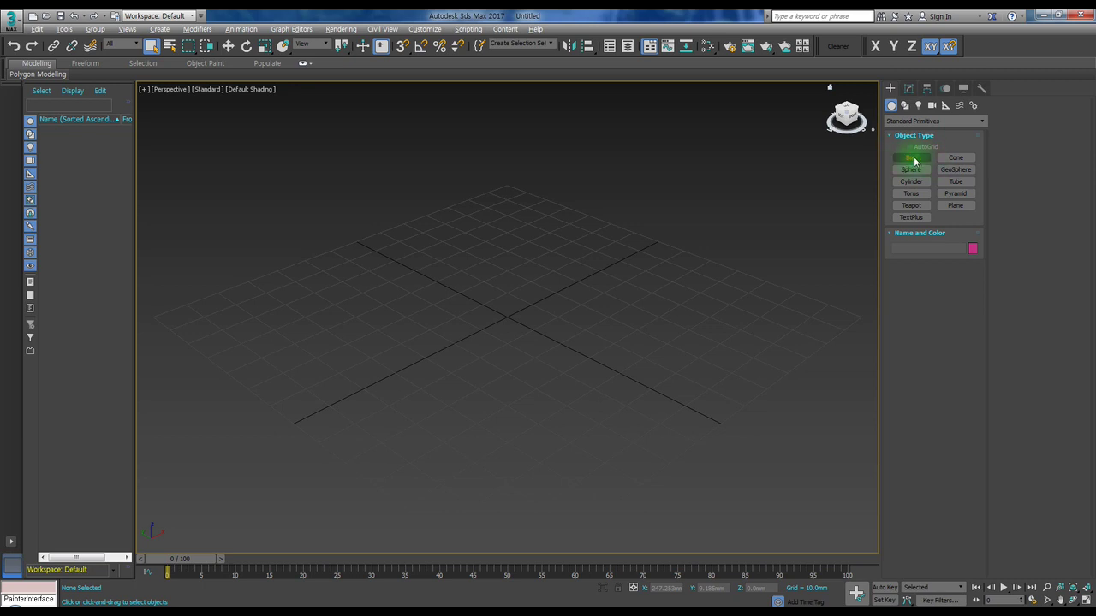
left_click(915, 161)
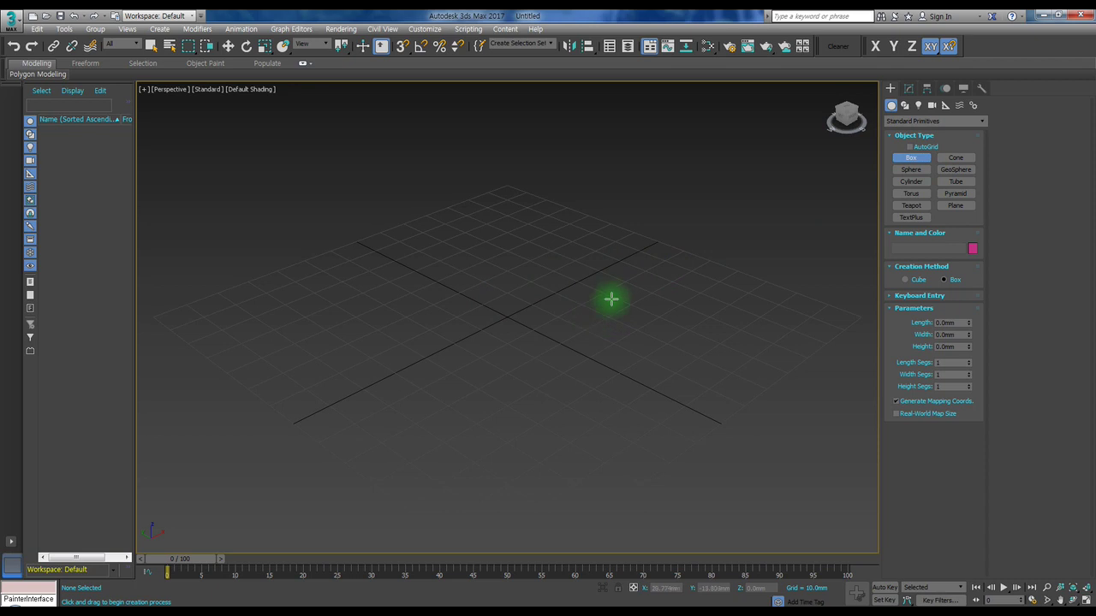
left_click(897, 159)
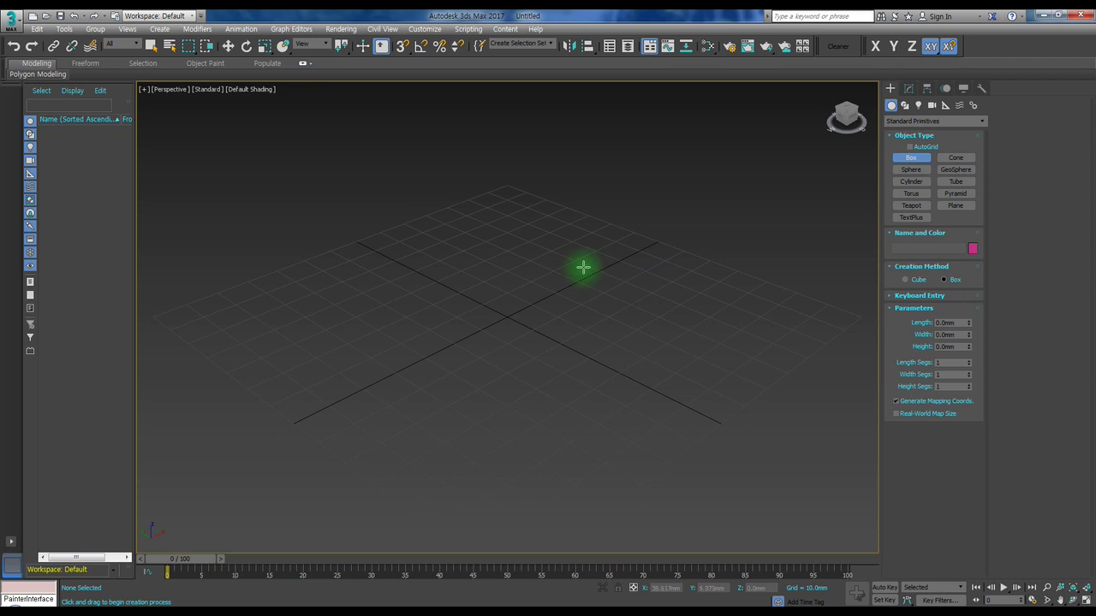
right_click(622, 246)
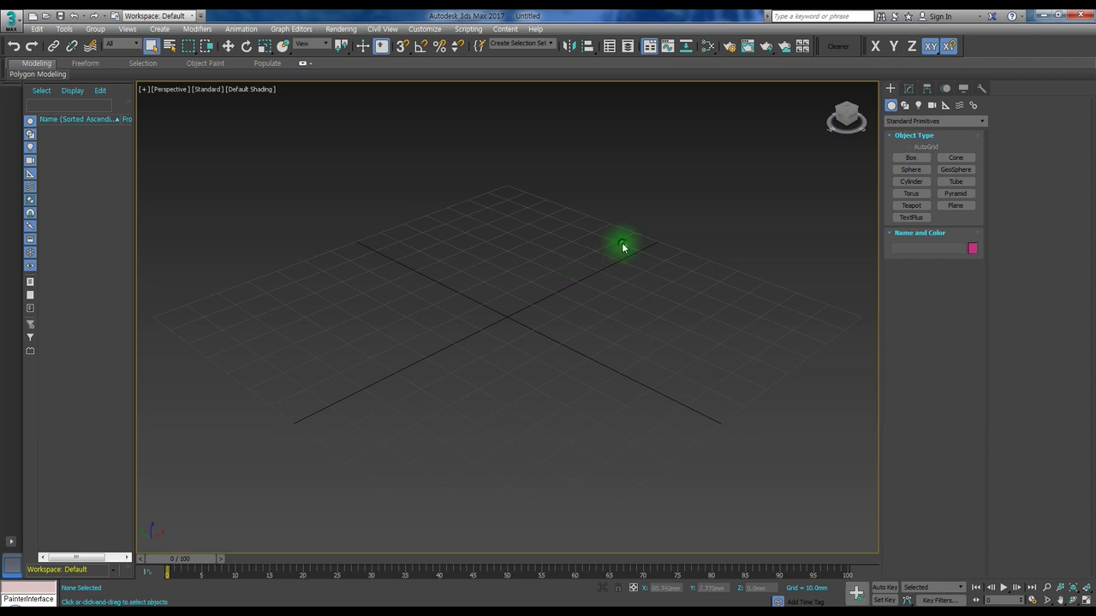
Create a box centred near the grid origin in the Perspective viewport, about 70 mm long, 70 mm wide and 33 mm high.
left_click(906, 159)
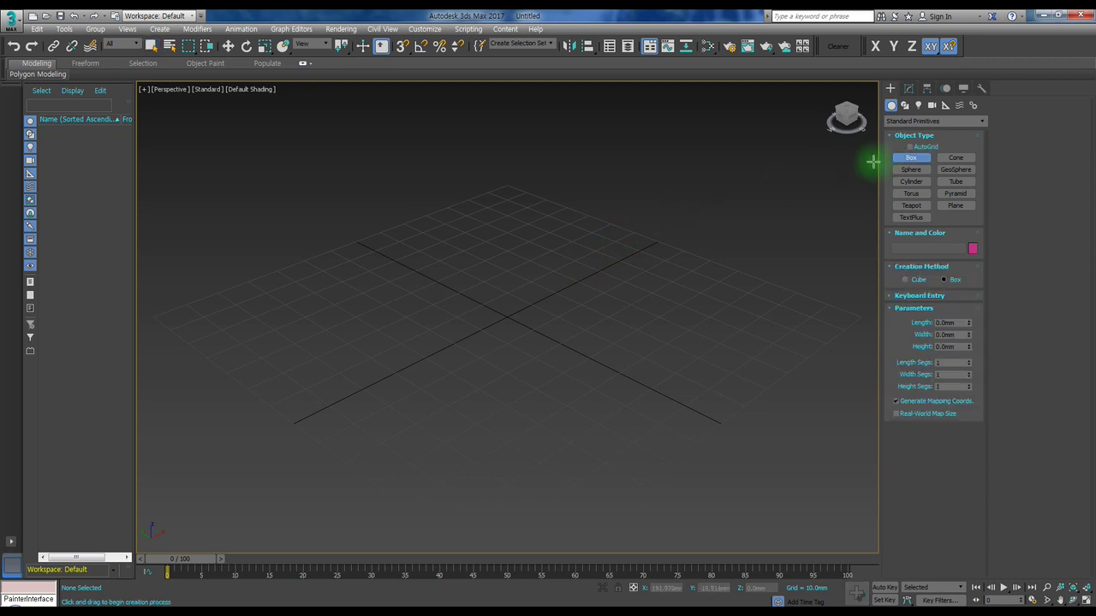
left_click(325, 329)
left_click_drag(326, 330, 690, 329)
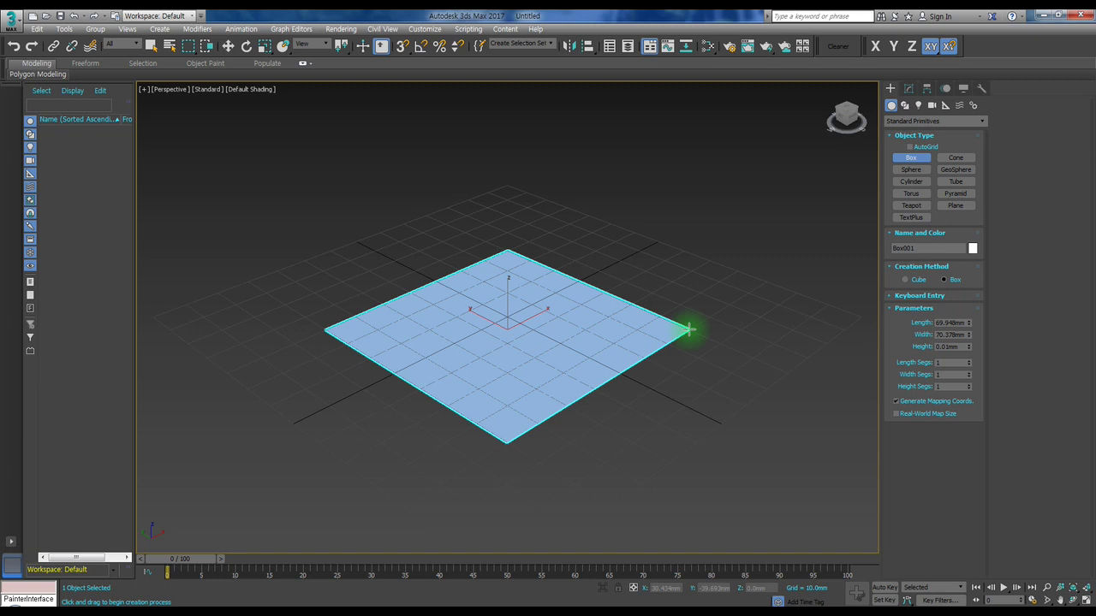
left_click(690, 330)
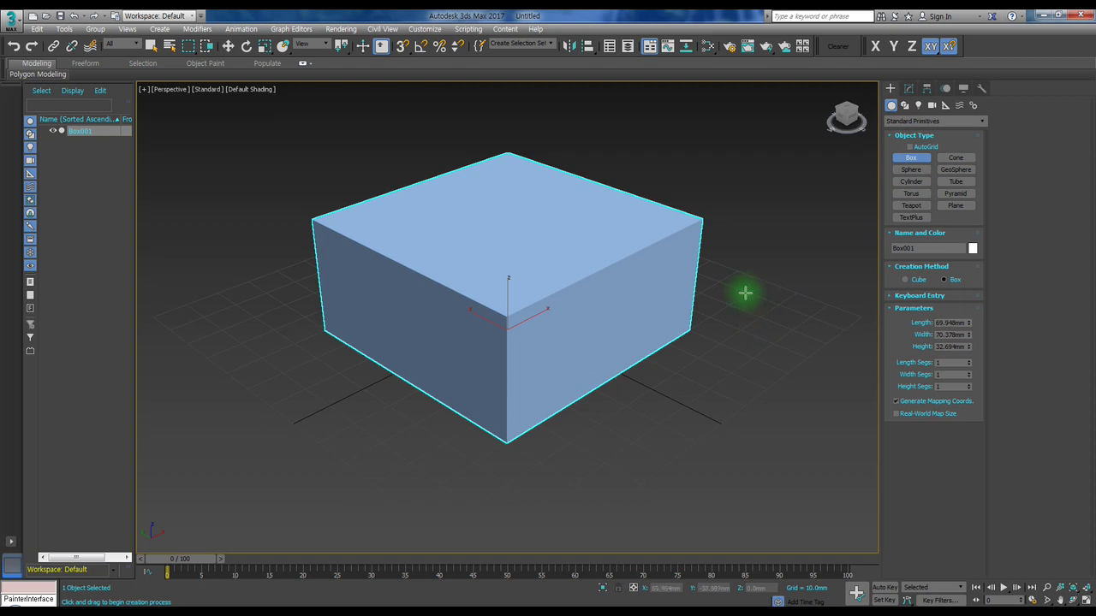
Create a second, smaller box beside the first, about 18 mm long, 12 mm wide and 43 mm high, and end box creation.
left_click_drag(745, 293, 773, 331)
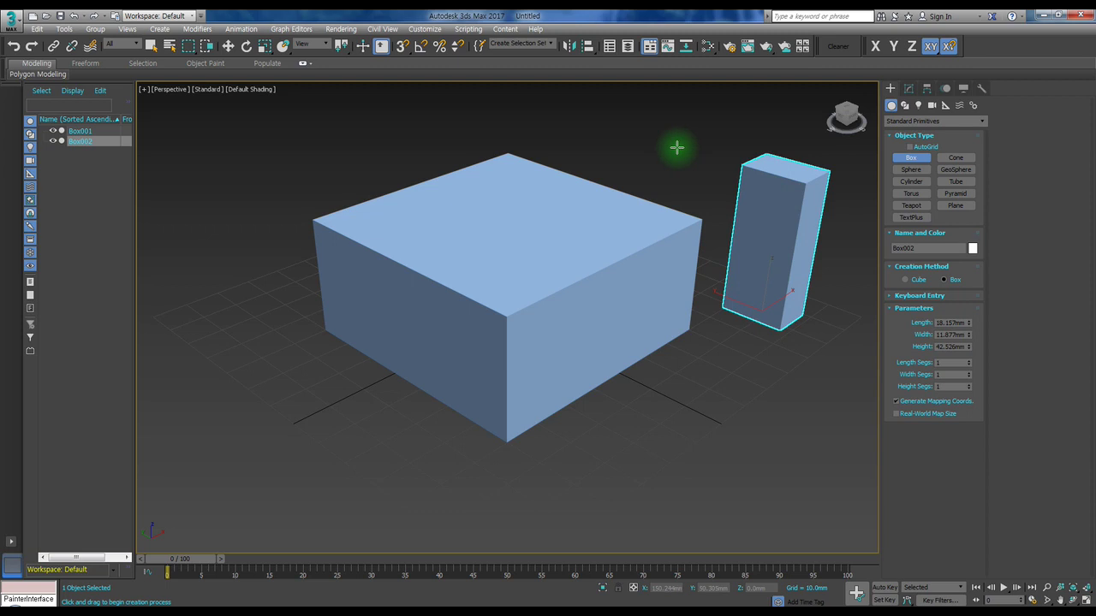
right_click(678, 149)
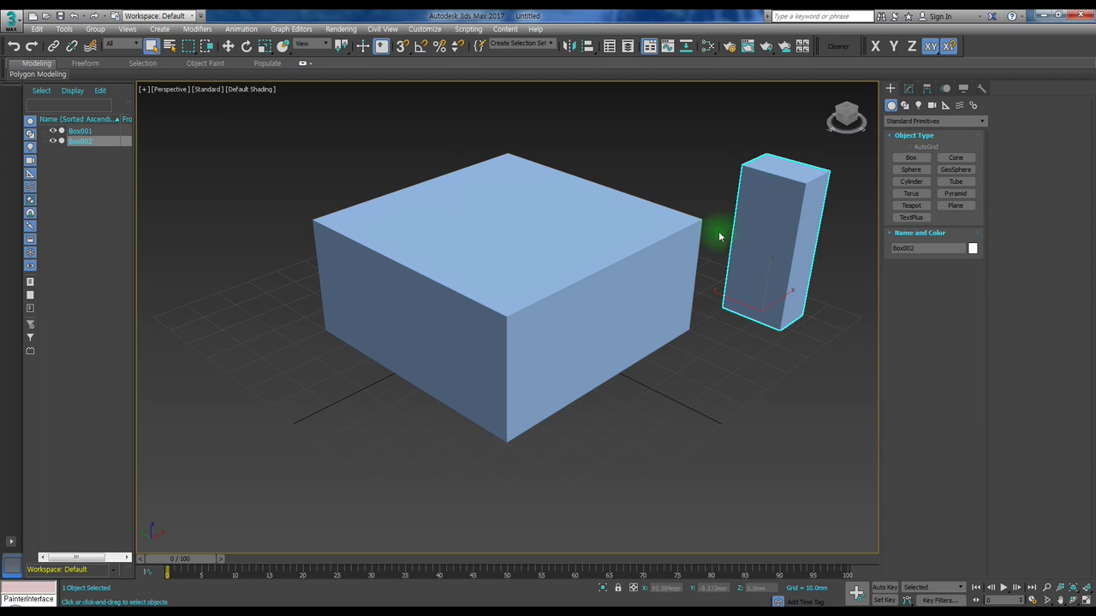
Try selection windows at several places around the large box, and clear the selection.
left_click(618, 419)
left_click_drag(634, 357, 805, 481)
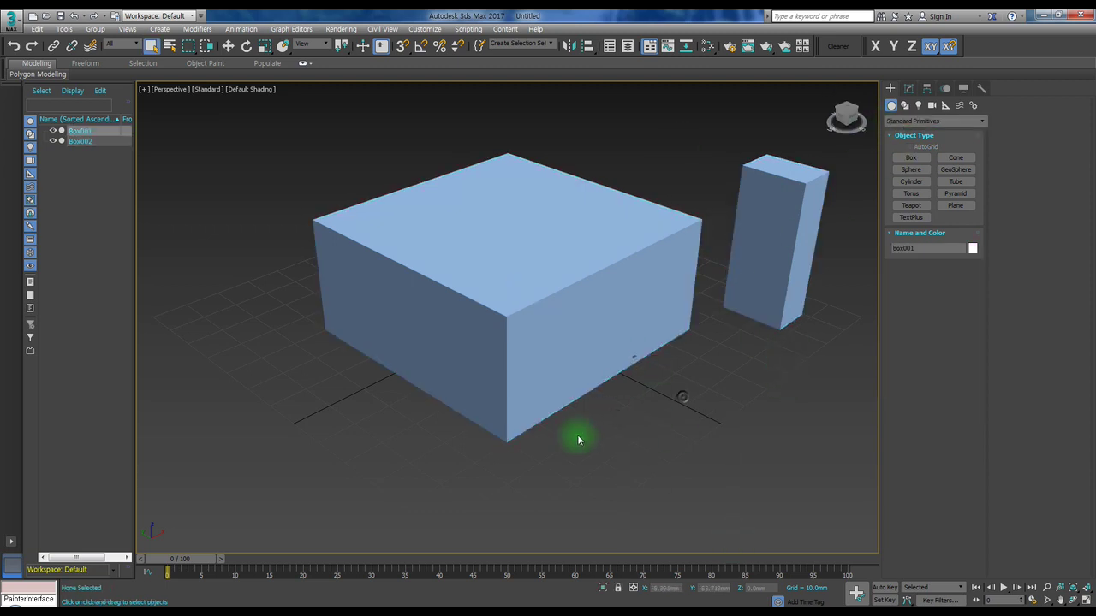
left_click_drag(161, 257, 365, 454)
left_click_drag(294, 250, 344, 375)
left_click_drag(445, 460, 643, 531)
left_click_drag(665, 453, 723, 503)
left_click_drag(693, 380, 820, 522)
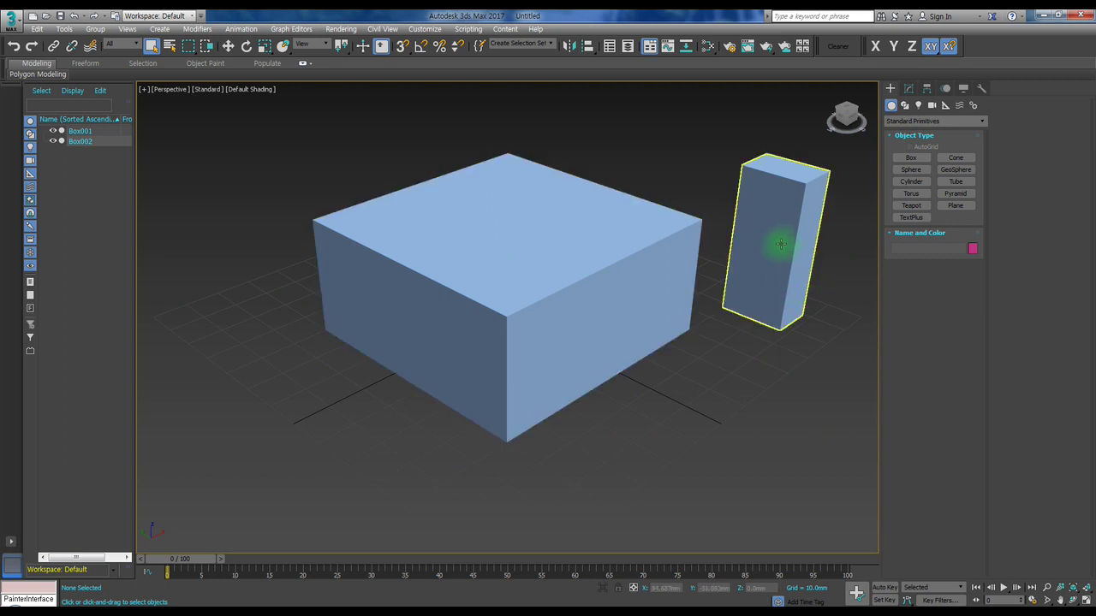
Switch the selection between the small and large boxes, and delete the small box.
left_click(766, 193)
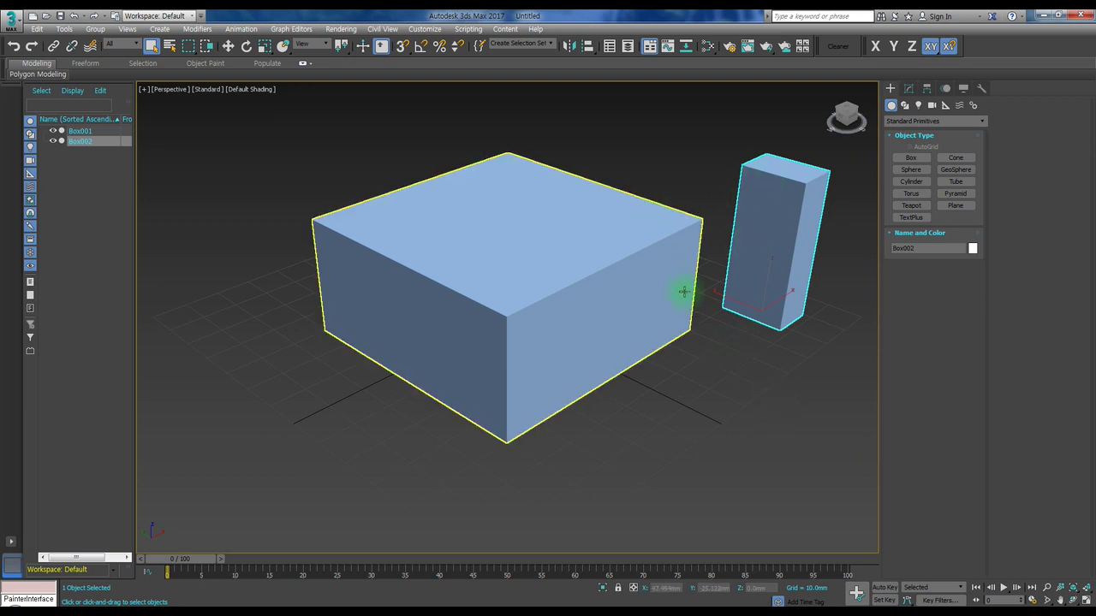
left_click(626, 215)
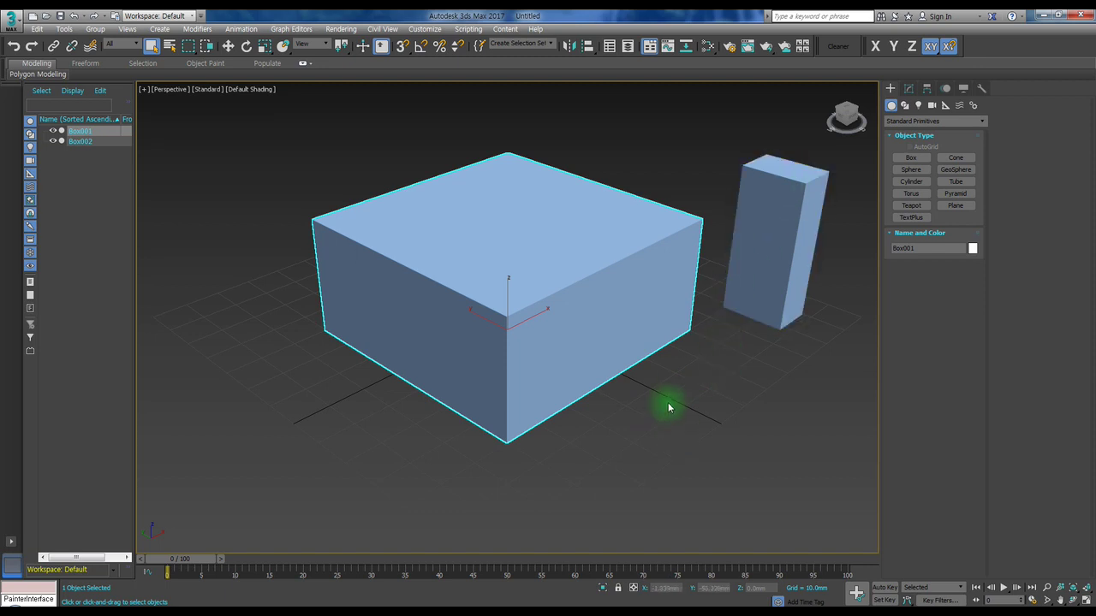
left_click(756, 265)
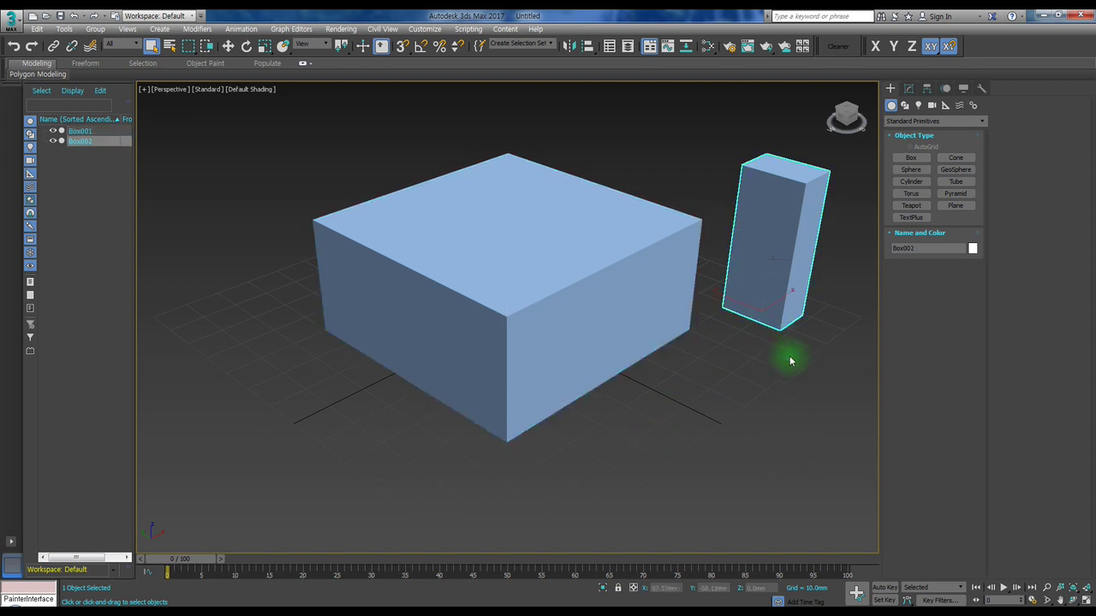
key("Delete")
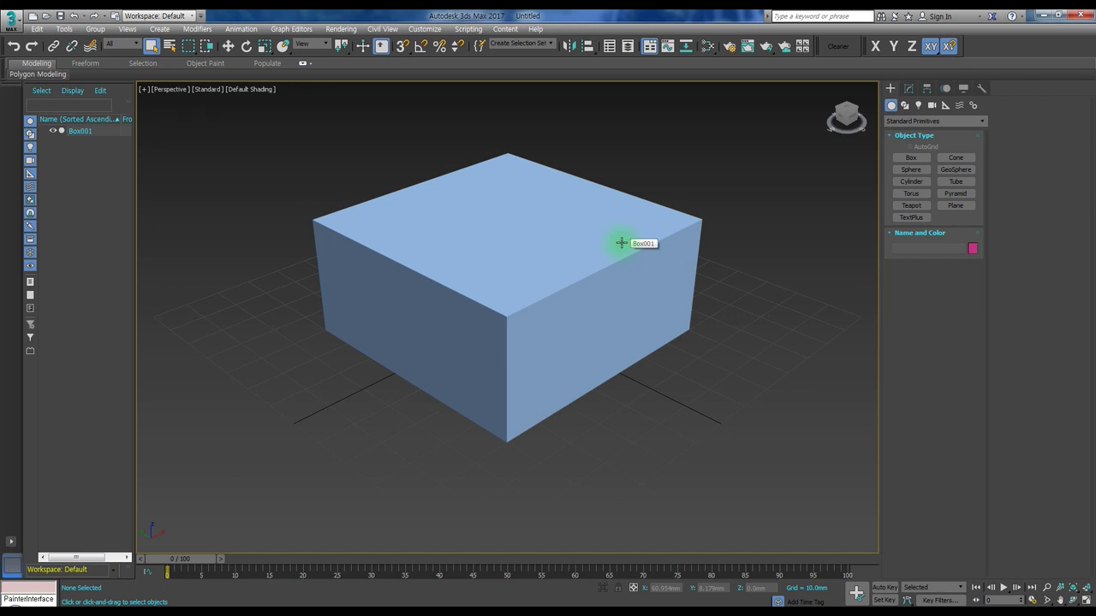
Orbit and pan the Perspective view to examine the box from ground level and from above.
mouse_move(621, 245)
middle_mouse_down("alt")
mouse_move(585, 262)
mouse_move(577, 239)
mouse_move(589, 193)
mouse_move(587, 276)
mouse_move(592, 200)
mouse_move(598, 225)
mouse_move(700, 237)
mouse_move(553, 243)
mouse_move(655, 238)
mouse_move(660, 248)
mouse_move(599, 262)
mouse_move(354, 252)
mouse_move(640, 263)
mouse_move(628, 166)
mouse_move(622, 268)
mouse_move(567, 282)
mouse_move(553, 237)
mouse_move(591, 198)
mouse_move(641, 190)
mouse_move(656, 215)
mouse_move(660, 238)
mouse_move(606, 264)
mouse_move(628, 214)
mouse_move(680, 176)
mouse_move(641, 196)
mouse_move(624, 247)
middle_mouse_up("alt")
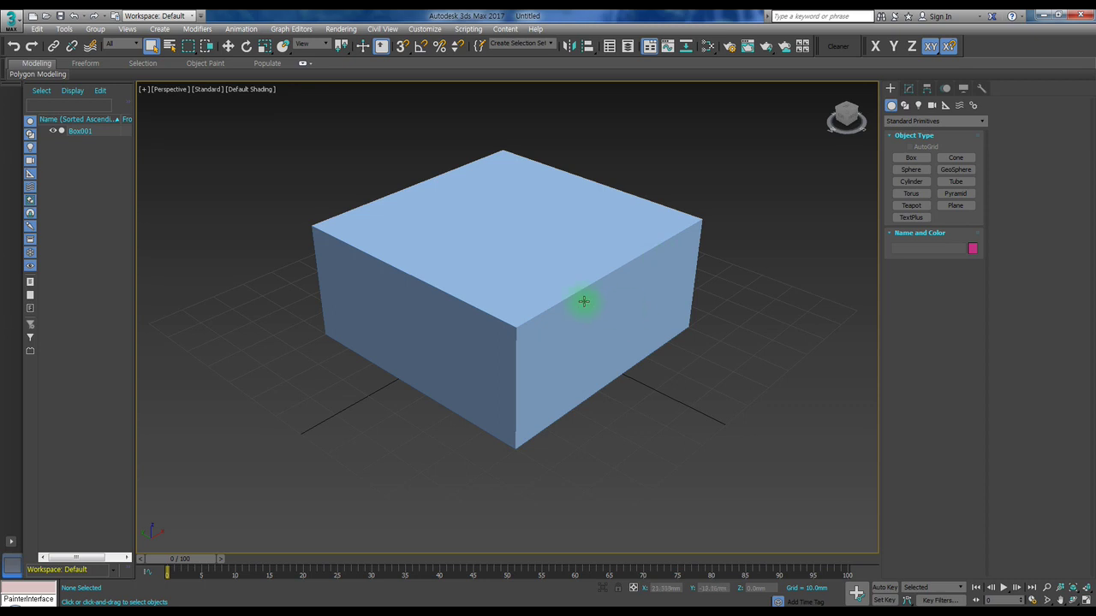
middle_click_drag(582, 299, 574, 240, "alt")
middle_click_drag(621, 263, 541, 272, "alt")
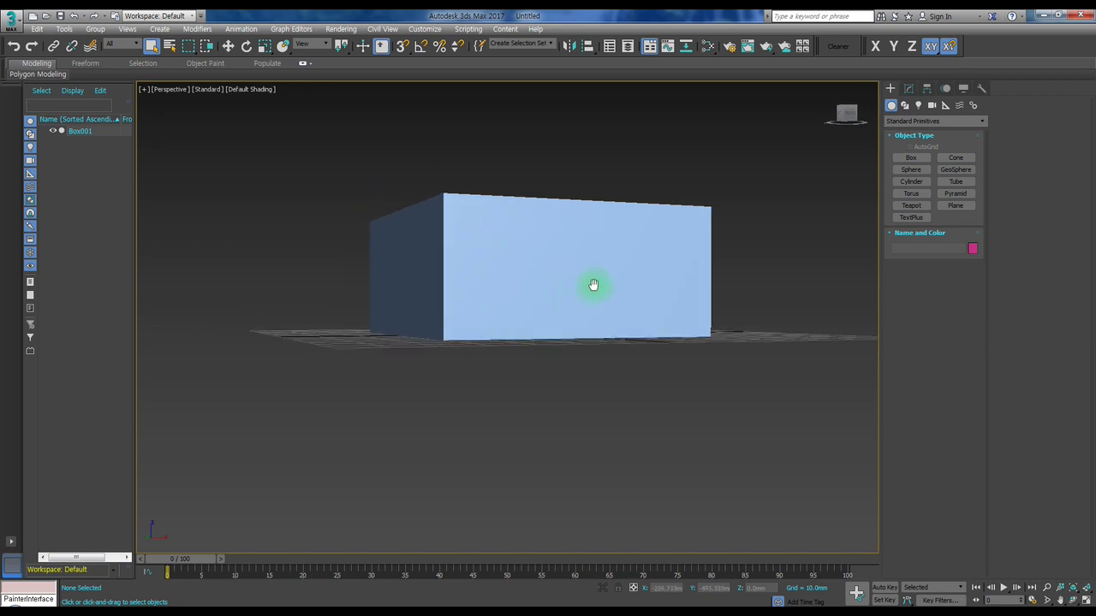
middle_click_drag(470, 301, 500, 303)
middle_click_drag(567, 305, 636, 299)
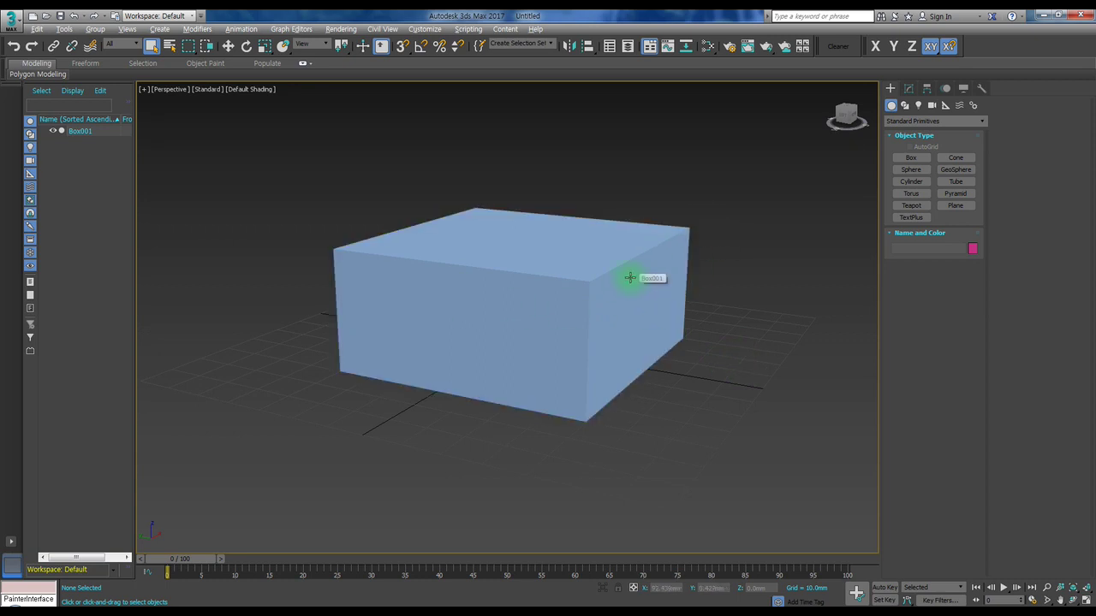
middle_click_drag(630, 278, 671, 306, "alt")
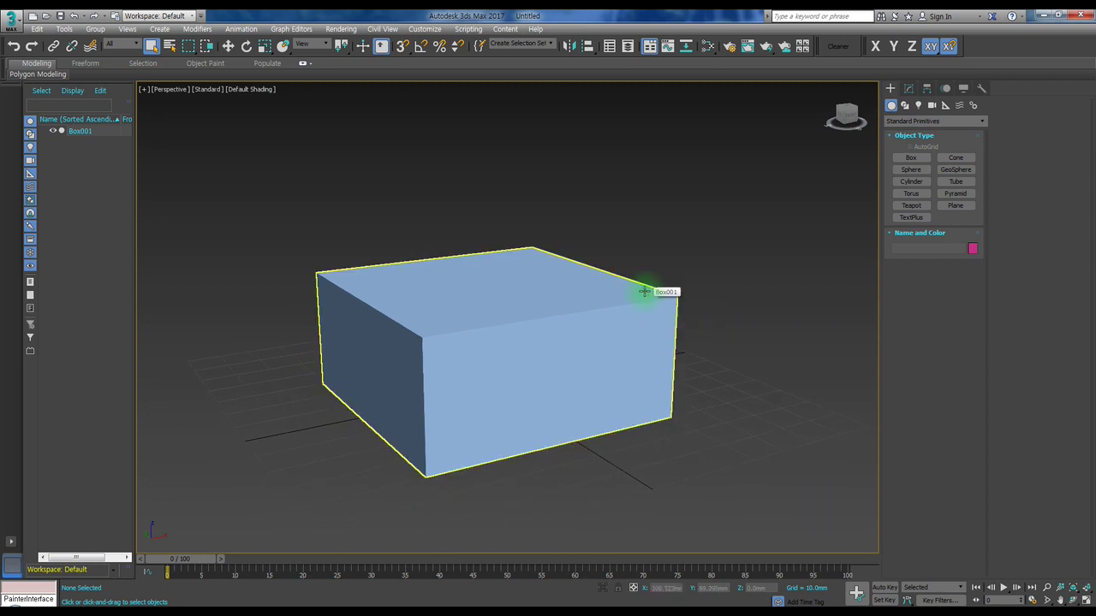
Pan the Perspective view in several directions around the box, with a brief zoom out and back in.
middle_click_drag(644, 291, 613, 258)
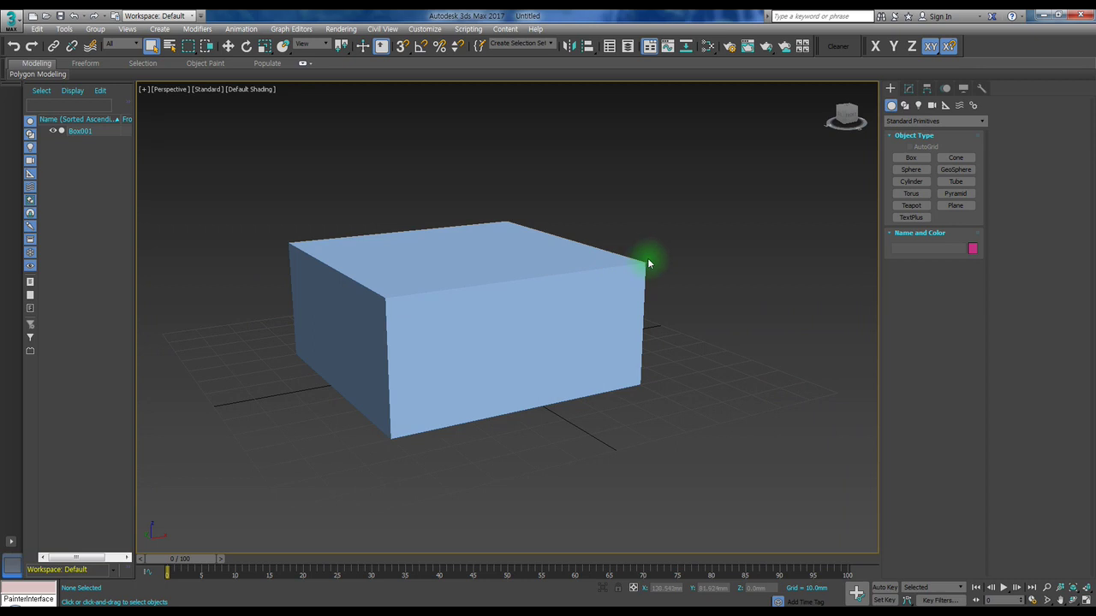
middle_click_drag(494, 231, 564, 233)
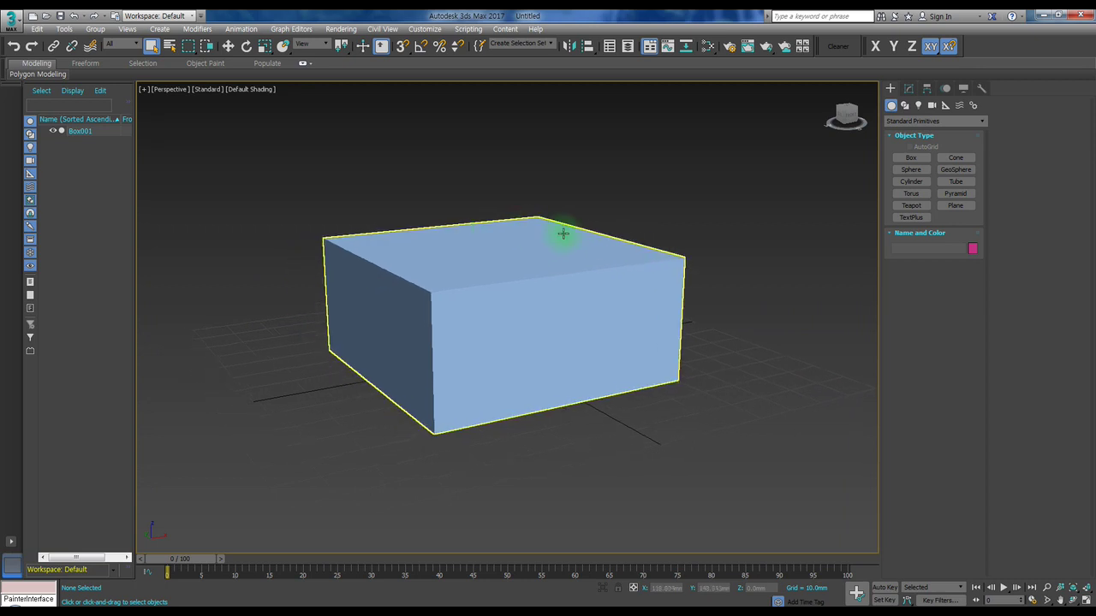
middle_click_drag(548, 279, 590, 282)
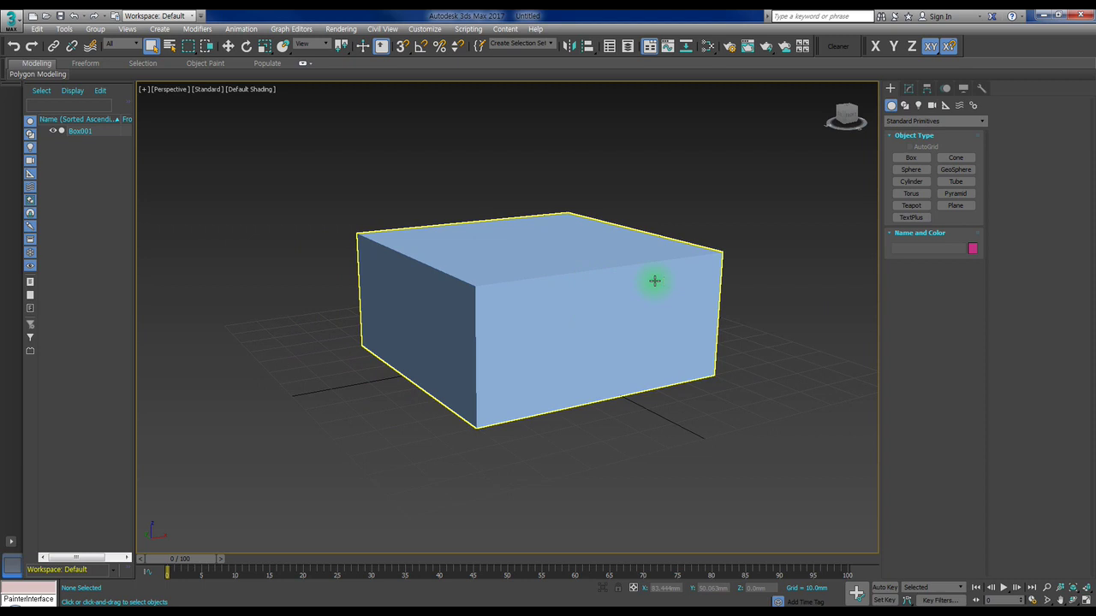
middle_click_drag(654, 281, 552, 286)
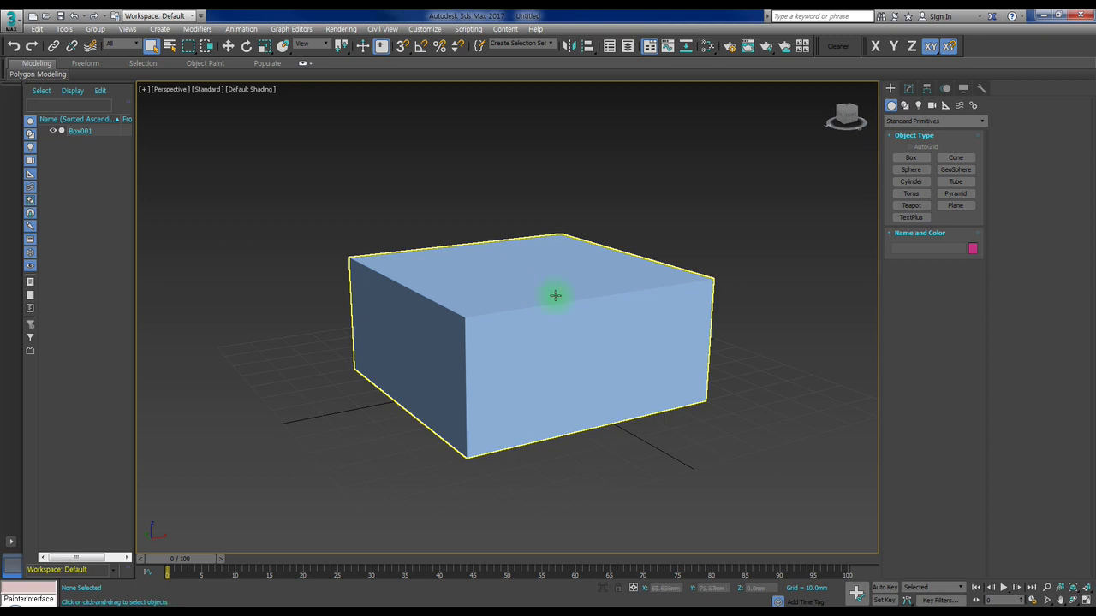
left_click(626, 185)
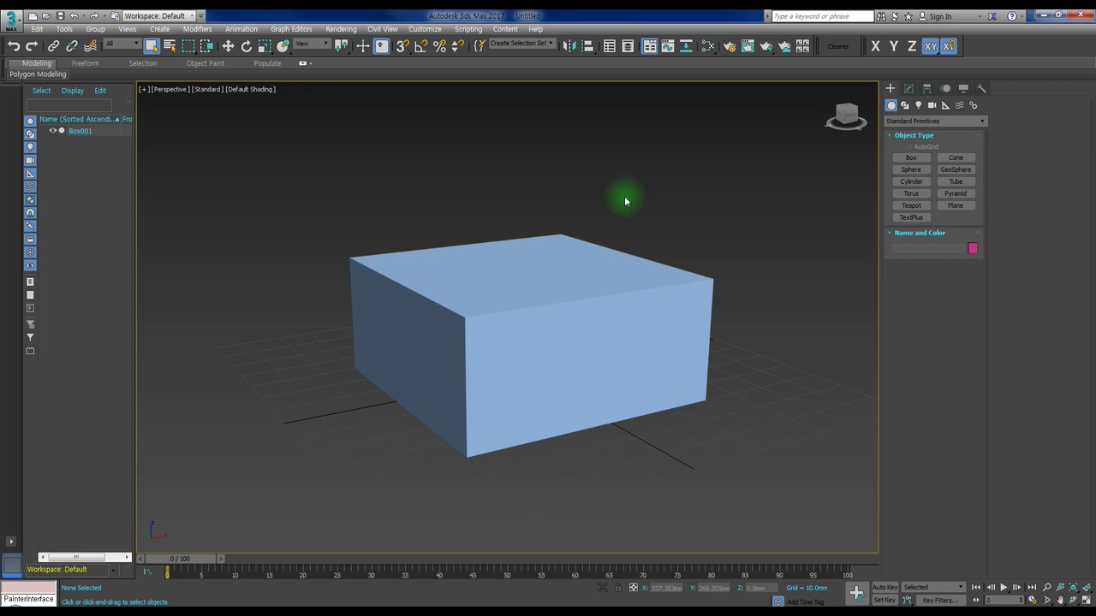
left_click(562, 276)
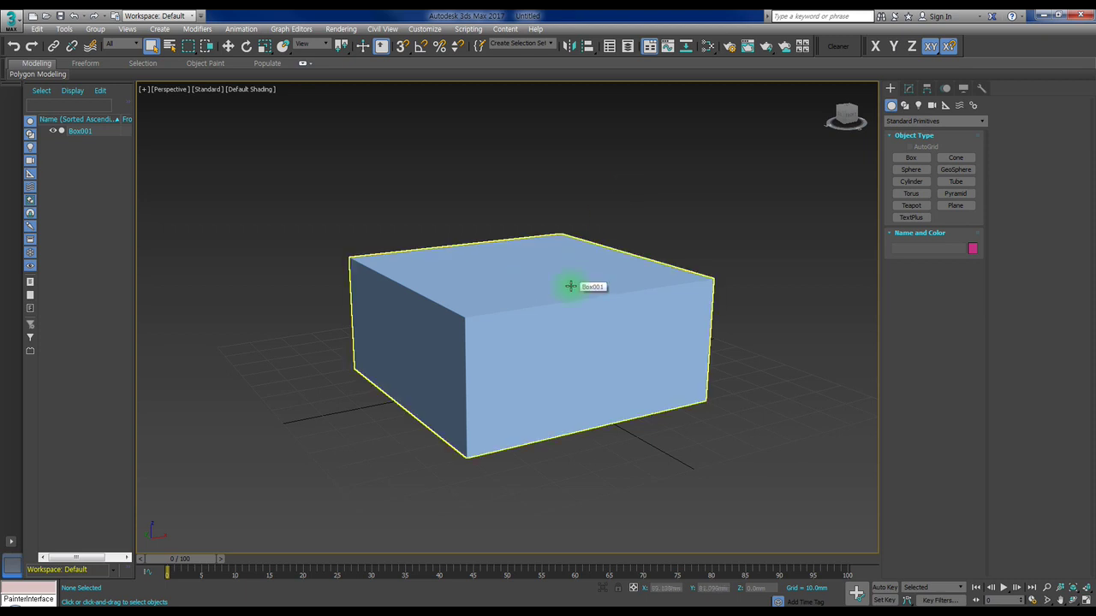
mouse_move(572, 286)
middle_mouse_down()
mouse_move(611, 284)
mouse_move(482, 283)
mouse_move(607, 283)
mouse_move(531, 283)
mouse_move(560, 272)
middle_mouse_up()
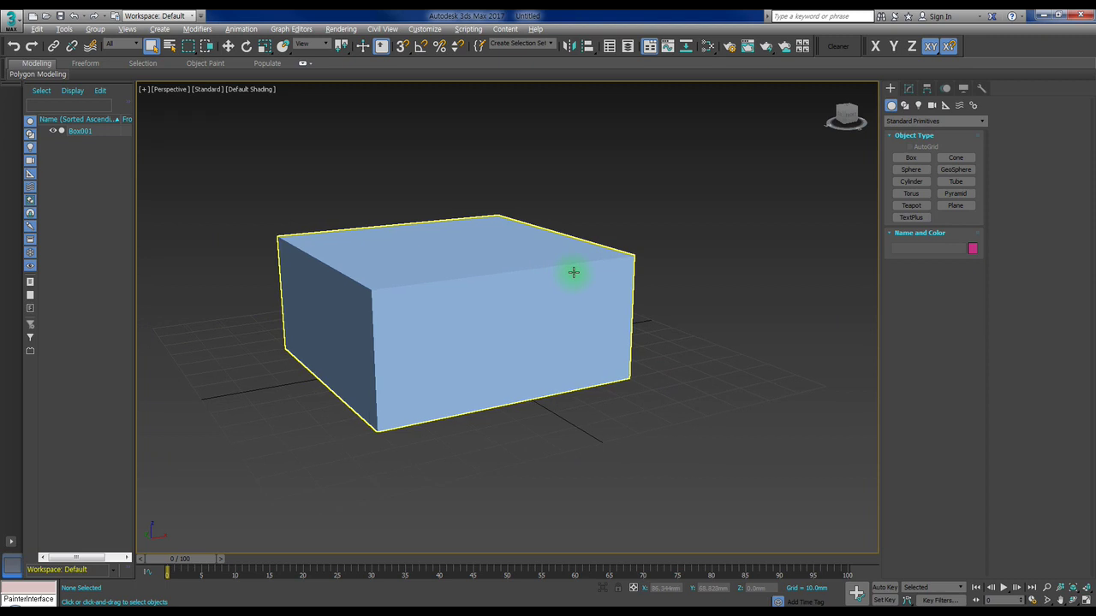
scroll(573, 272, "down", 3)
scroll(573, 272, "up", 2)
middle_click_drag(481, 284, 593, 297)
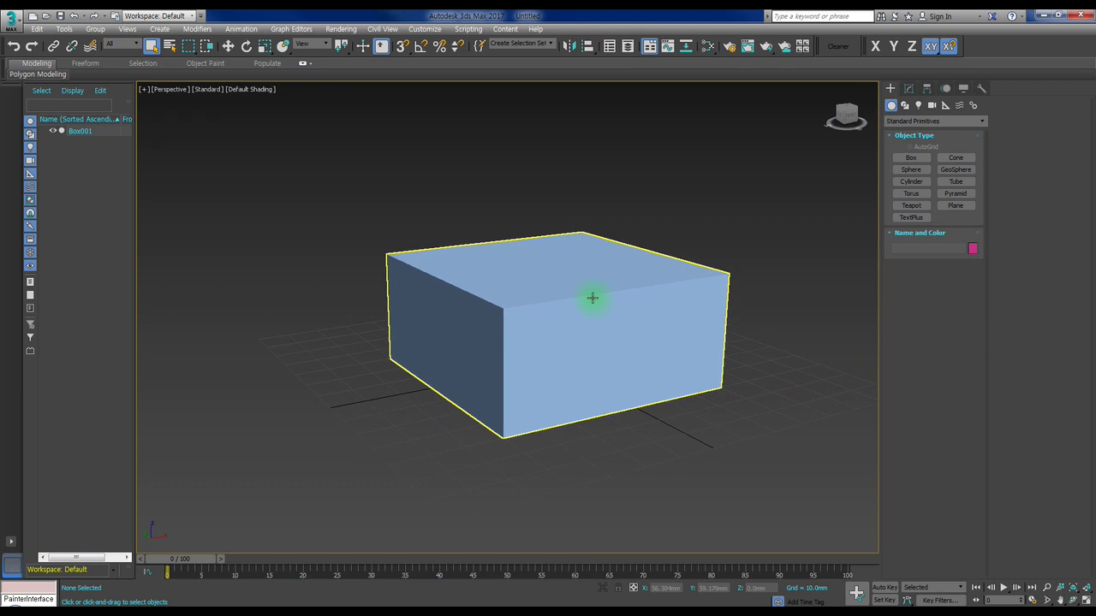
middle_click_drag(507, 275, 446, 283)
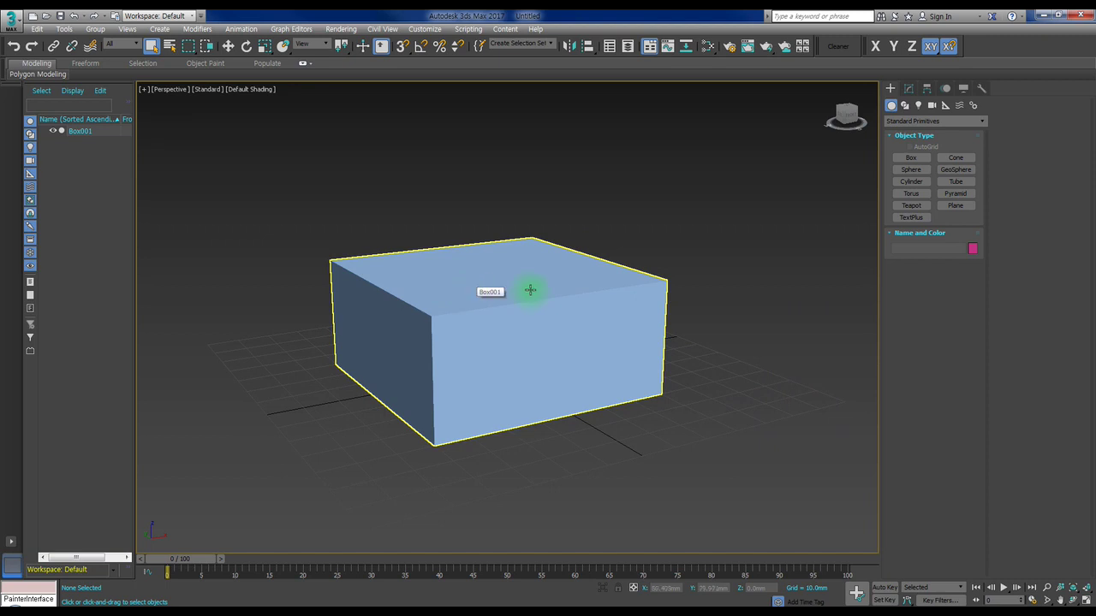
middle_click_drag(482, 292, 624, 248)
middle_click_drag(625, 143, 426, 351)
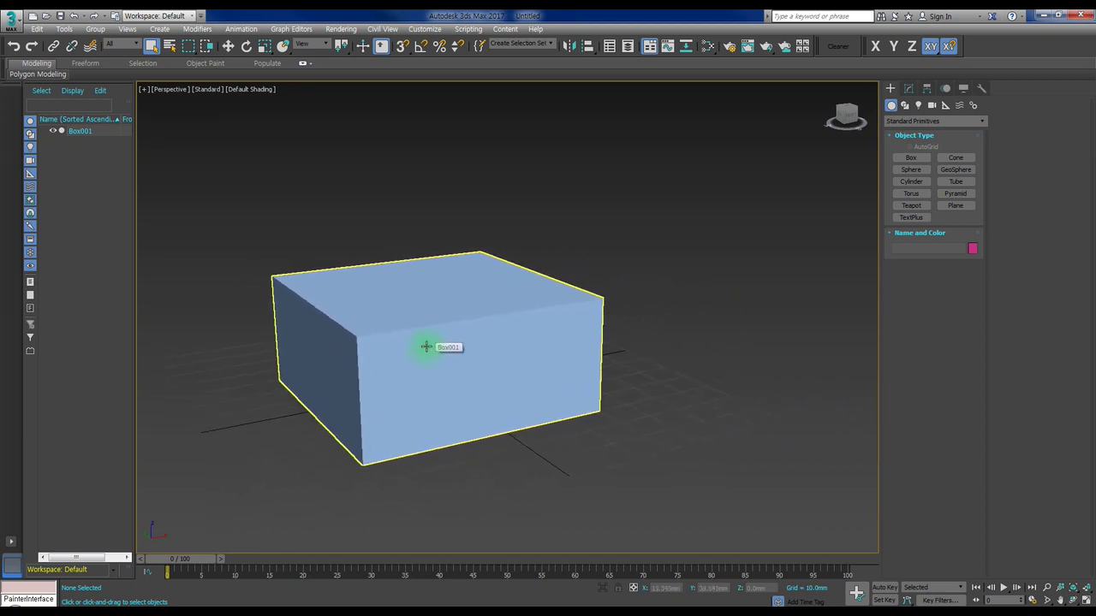
middle_click_drag(425, 347, 484, 339)
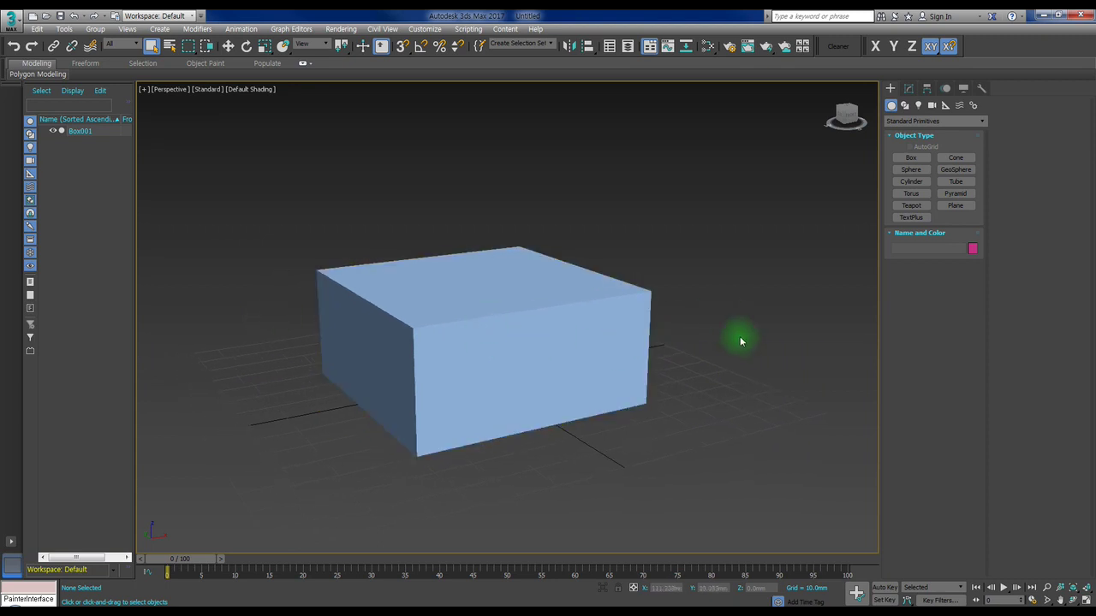
middle_click_drag(471, 339, 539, 315)
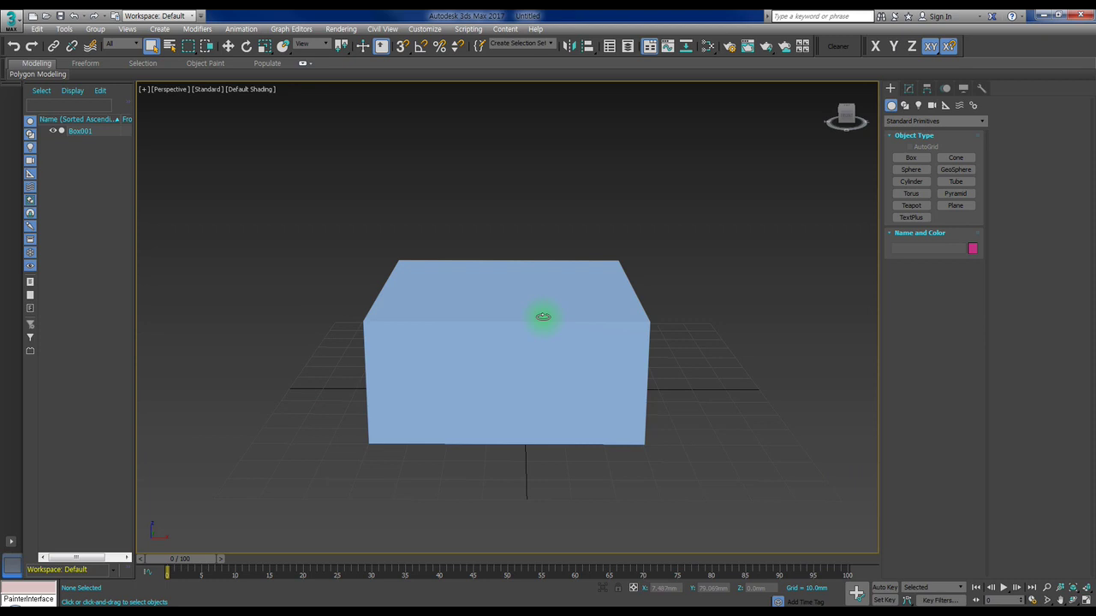
Orbit the Perspective view horizontally and vertically around the box, and return to a raised corner view.
middle_click_drag(535, 317, 429, 317, "alt")
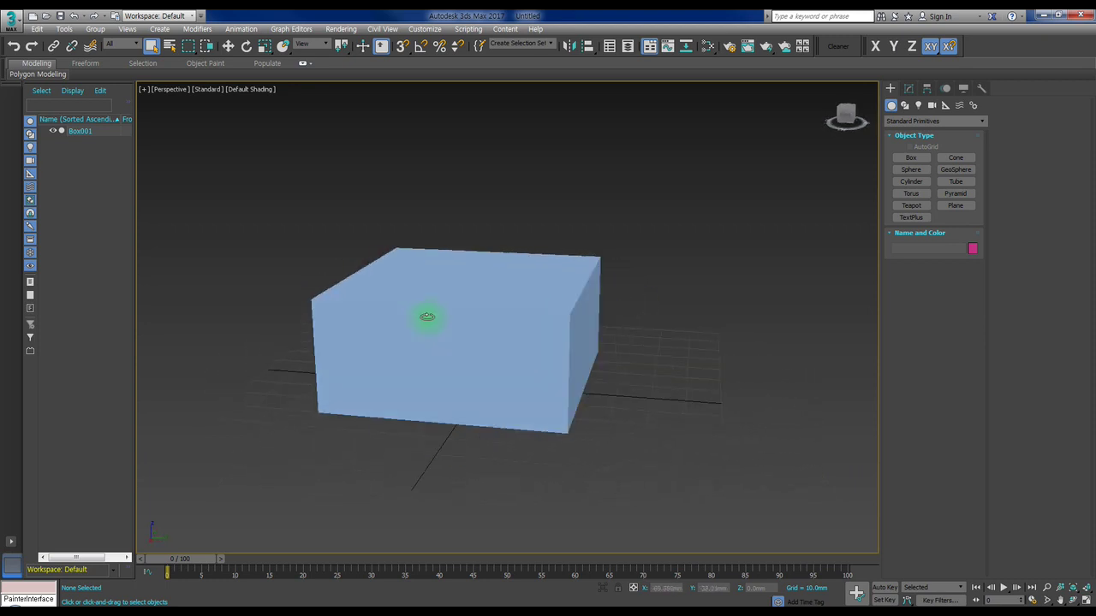
middle_click_drag(468, 156, 333, 299, "alt")
middle_click_drag(399, 303, 478, 321, "alt")
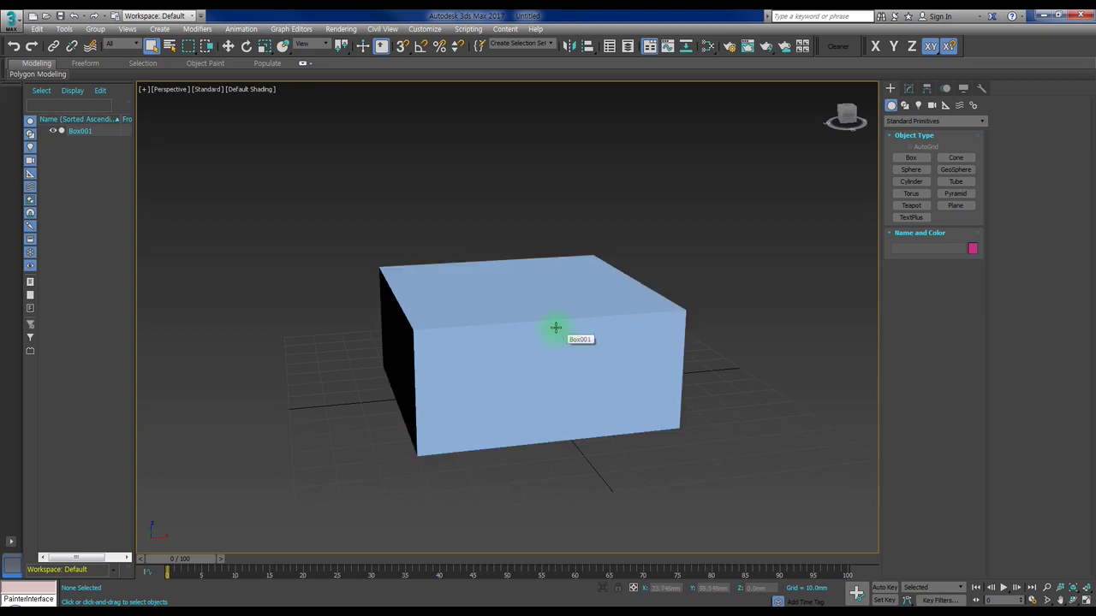
middle_click_drag(550, 336, 547, 291, "alt")
middle_click_drag(545, 362, 543, 317, "alt")
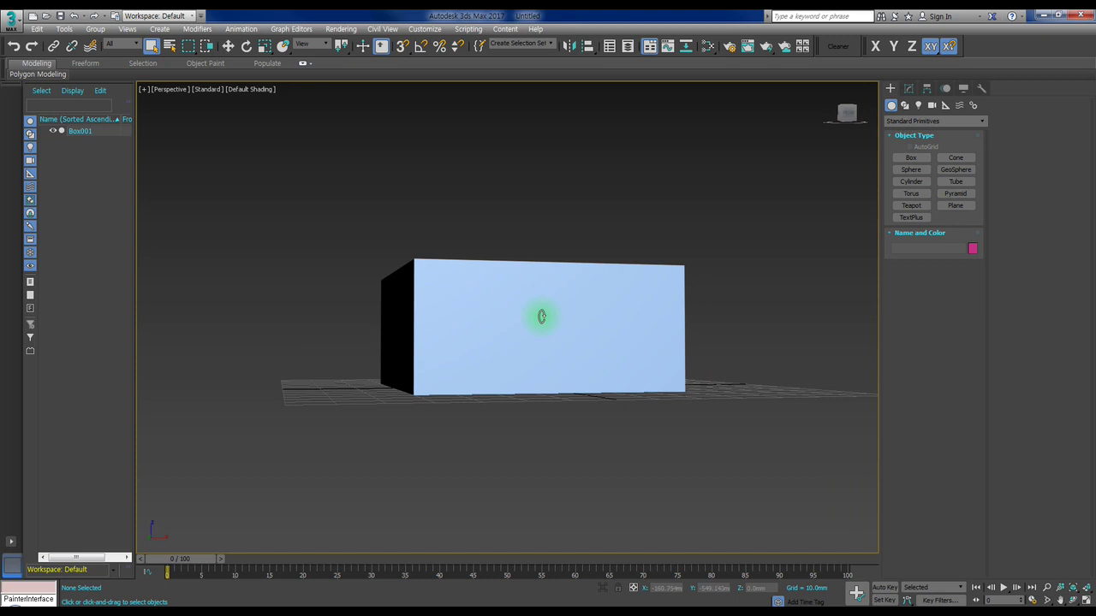
middle_click_drag(541, 316, 548, 354, "alt")
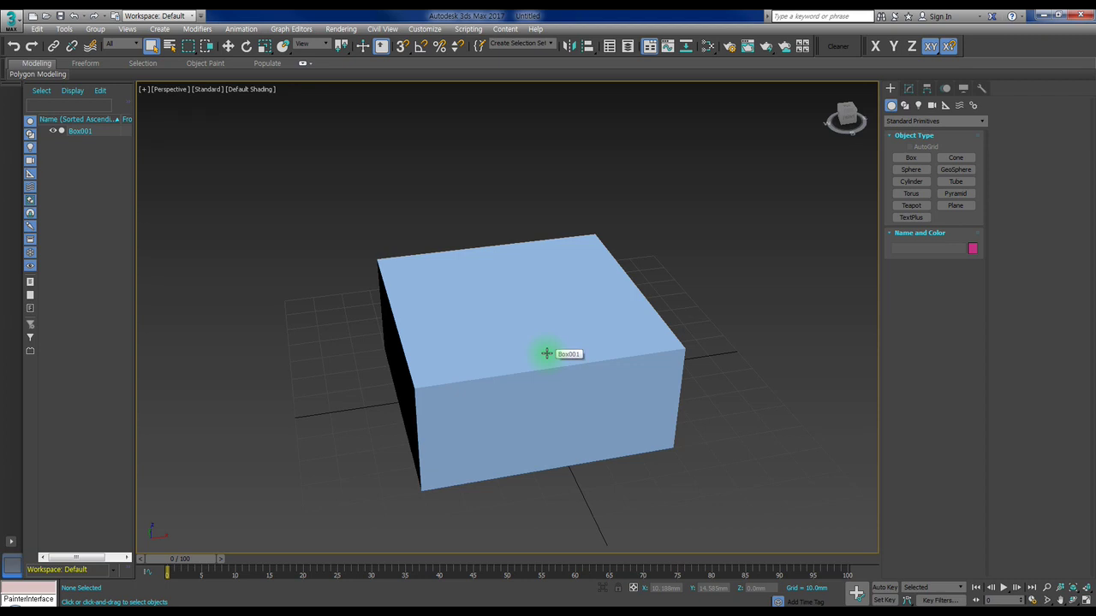
middle_click_drag(482, 338, 508, 311, "alt")
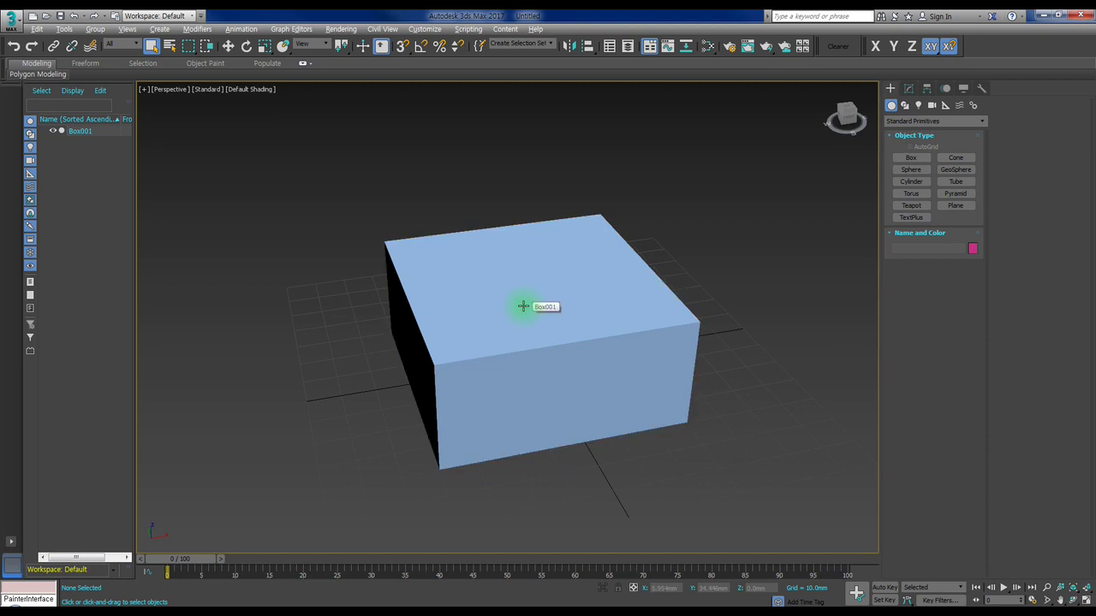
mouse_move(514, 301)
middle_mouse_down("alt")
mouse_move(565, 306)
mouse_move(550, 200)
mouse_move(582, 317)
mouse_move(474, 262)
mouse_move(543, 251)
mouse_move(533, 305)
mouse_move(547, 307)
mouse_move(440, 279)
mouse_move(352, 280)
mouse_move(617, 294)
mouse_move(425, 272)
mouse_move(655, 296)
mouse_move(499, 287)
mouse_move(510, 292)
middle_mouse_up("alt")
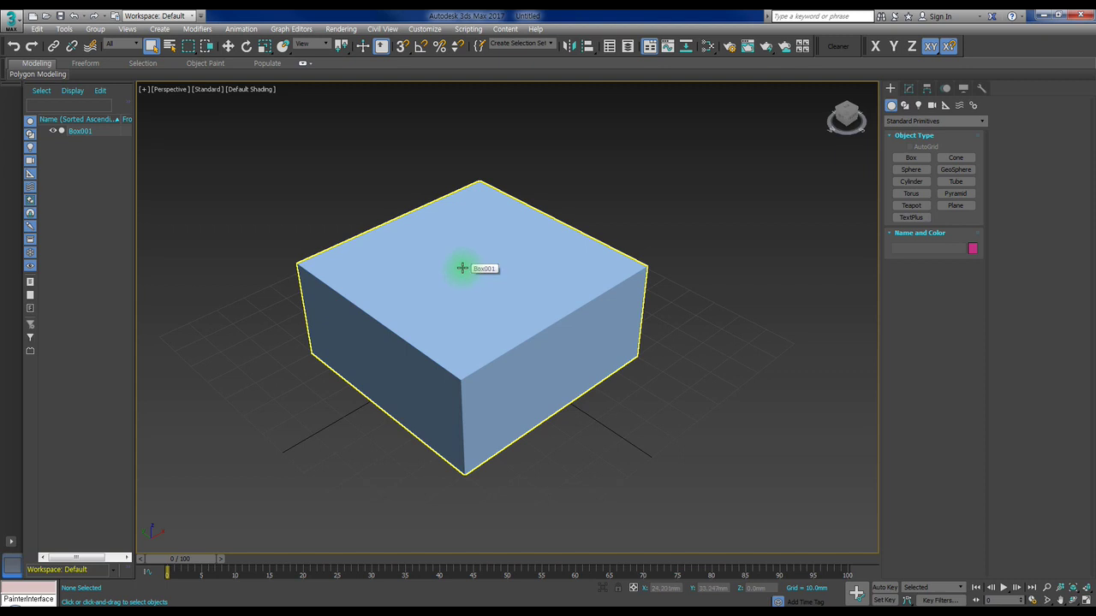
Centre the box in the Perspective view and zoom in and out, ending with a close-up of its top face.
middle_click_drag(463, 268, 518, 285)
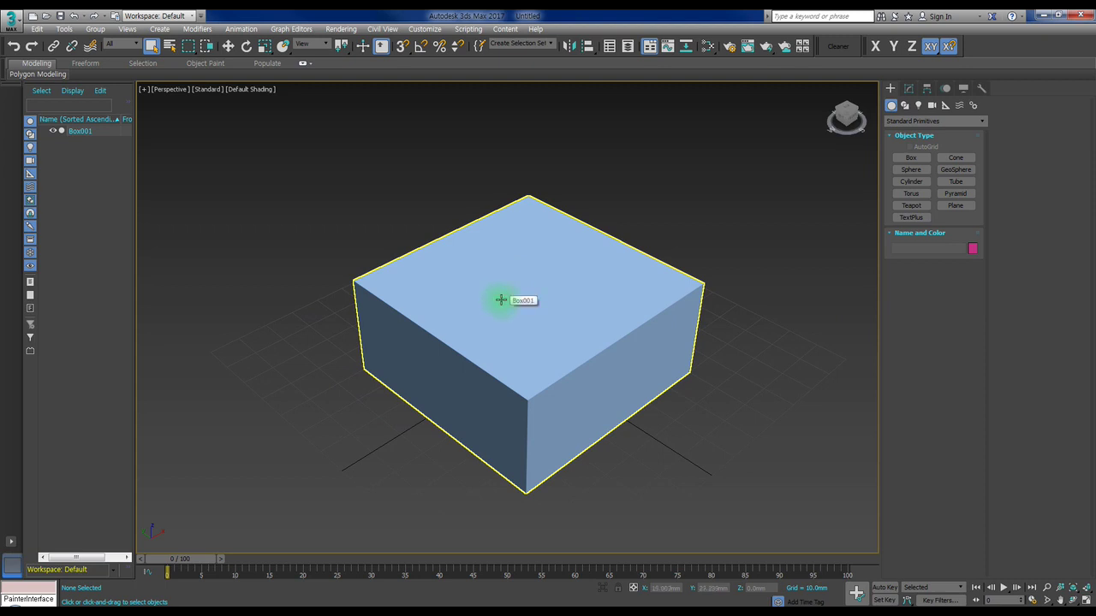
scroll(553, 311, "up", 5)
scroll(553, 311, "down", 7)
scroll(553, 311, "up", 7)
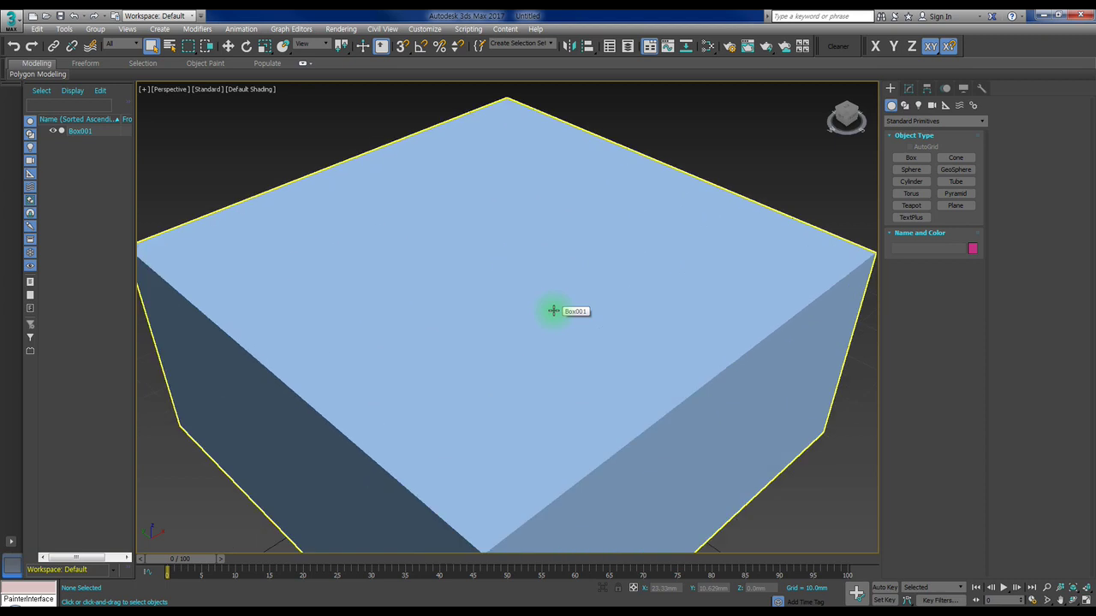
Zoom the Perspective view in and out repeatedly on the box, ending with the whole box and grid in view.
scroll(553, 311, "down", 7)
scroll(554, 311, "up", 7)
scroll(553, 310, "down", 5)
scroll(553, 311, "up", 2)
scroll(553, 311, "up", 7)
scroll(553, 311, "down", 7)
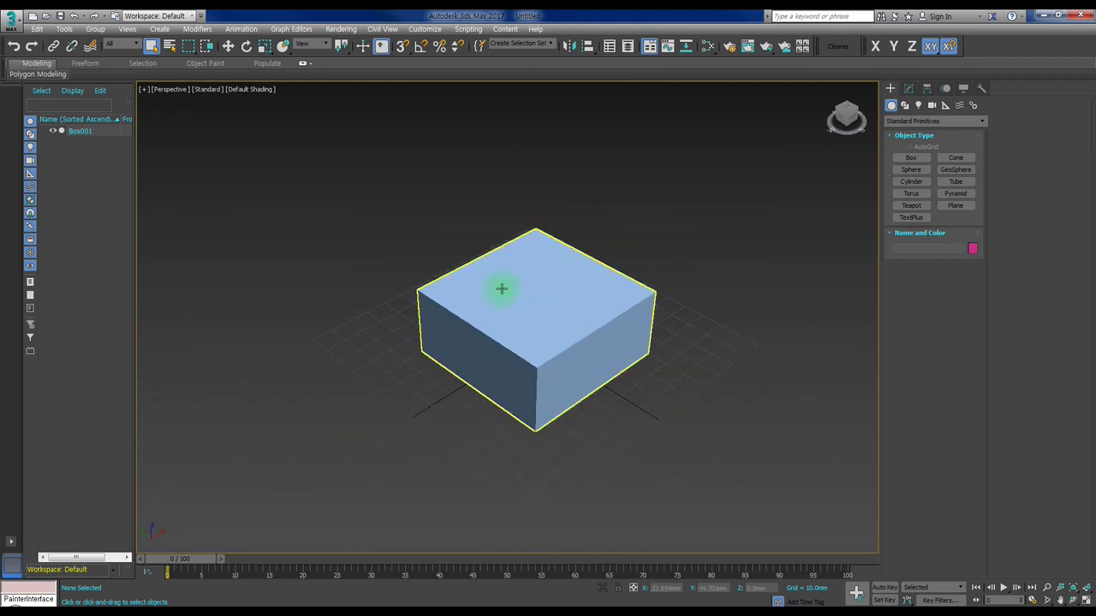
scroll(534, 314, "up", 6)
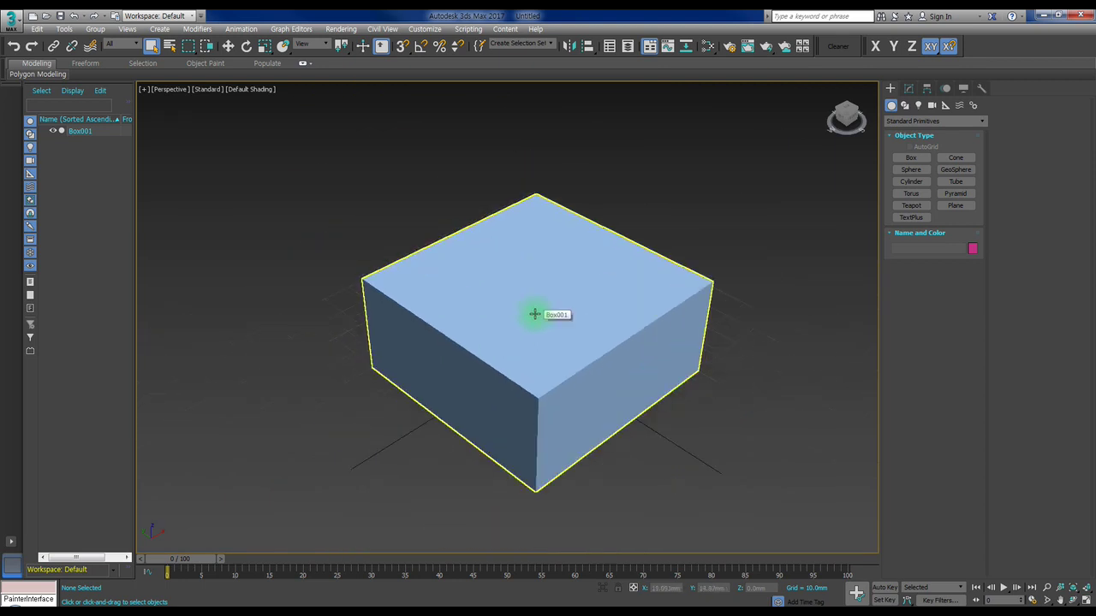
scroll(534, 314, "down", 6)
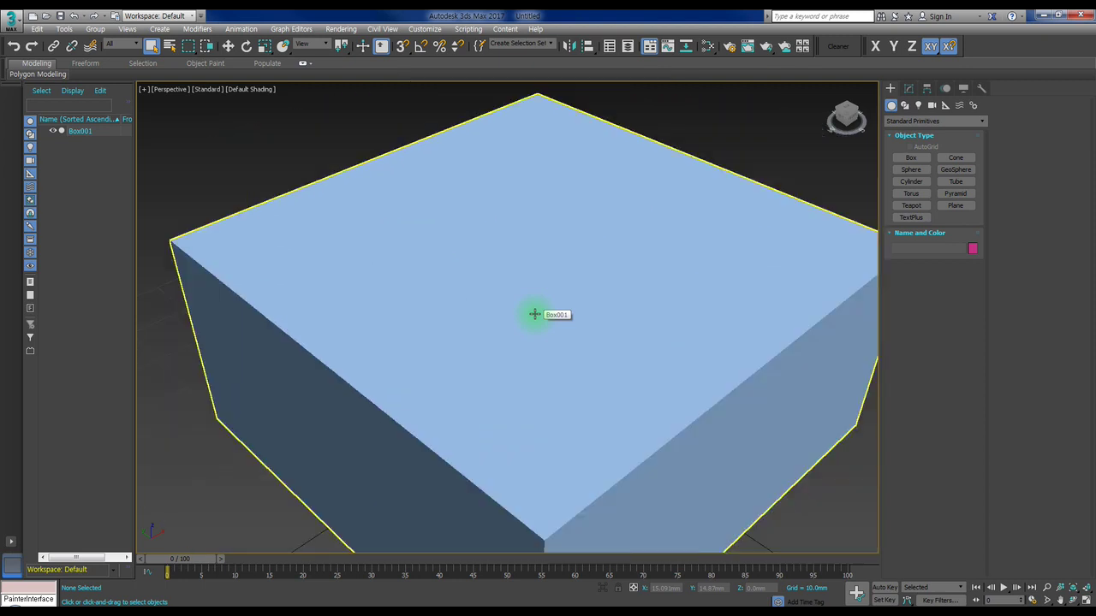
scroll(534, 314, "down", 4)
scroll(534, 315, "up", 4)
scroll(535, 314, "up", 3)
scroll(535, 314, "down", 8)
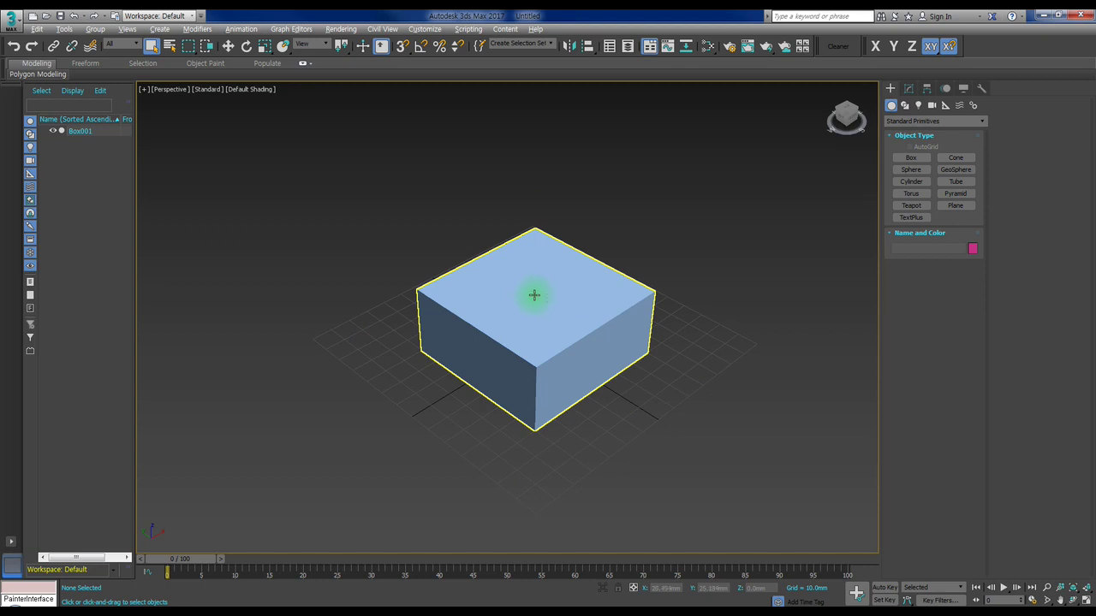
Zoom in slightly on the box in the Perspective view with the Zoom tool, and return to object selection.
key("alt+z")
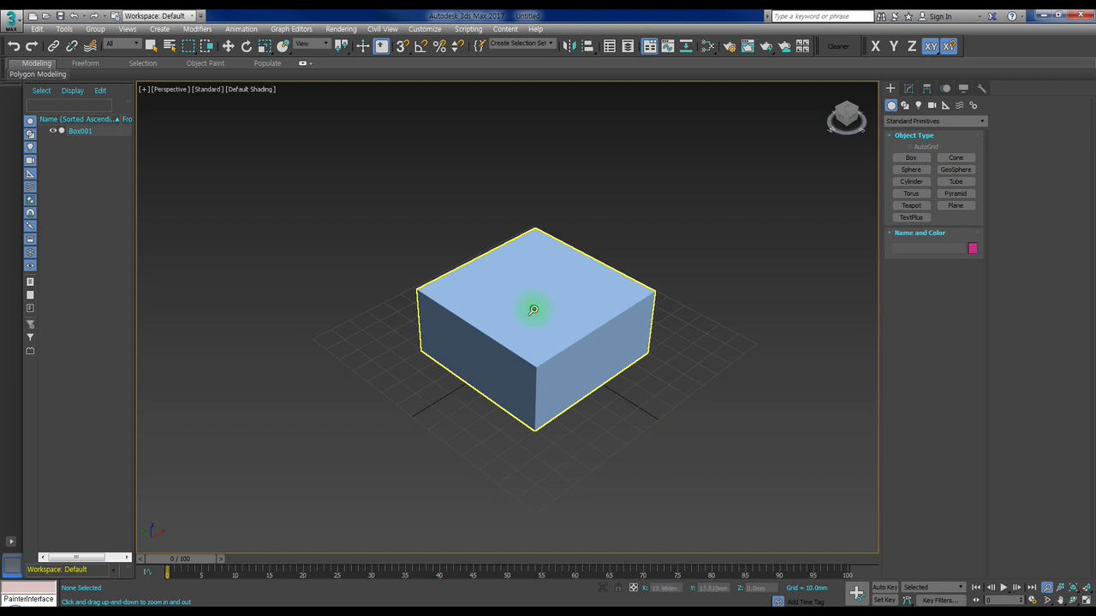
mouse_move(533, 309)
left_mouse_down()
mouse_move(530, 260)
mouse_move(533, 294)
mouse_move(611, 294)
mouse_move(439, 291)
mouse_move(528, 271)
mouse_move(523, 303)
mouse_move(531, 261)
mouse_move(529, 306)
mouse_move(539, 252)
mouse_move(531, 310)
mouse_move(544, 262)
mouse_move(541, 298)
left_mouse_up()
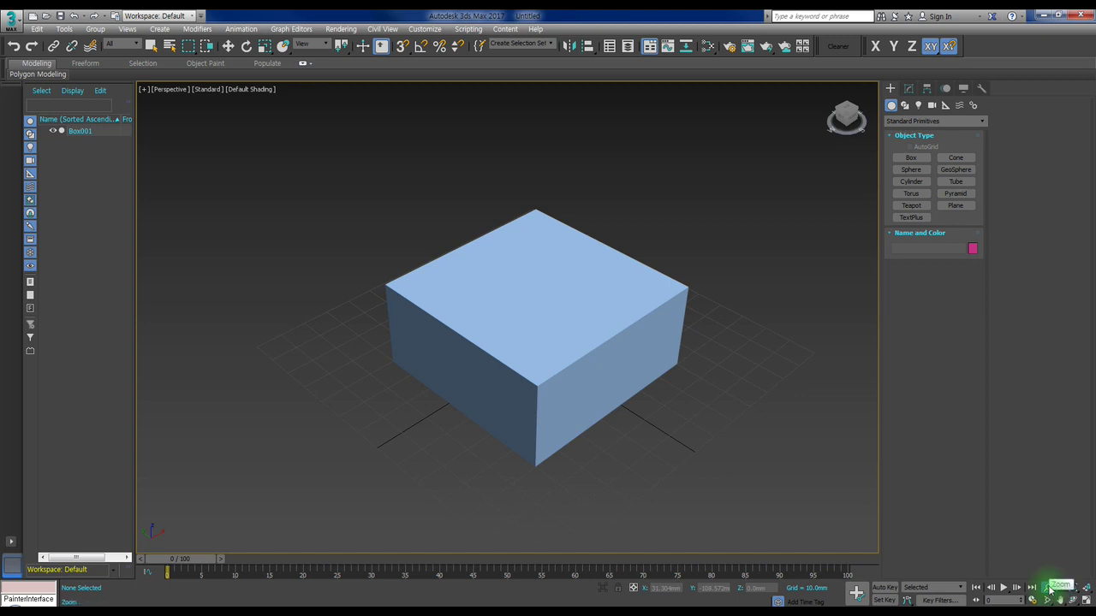
left_click(1050, 590)
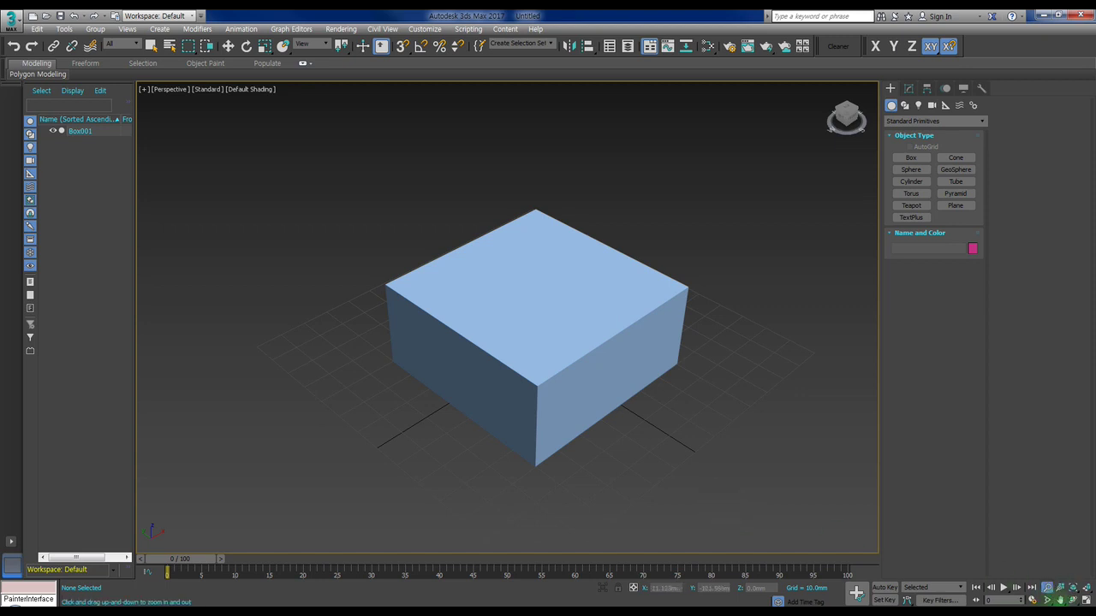
right_click(727, 469)
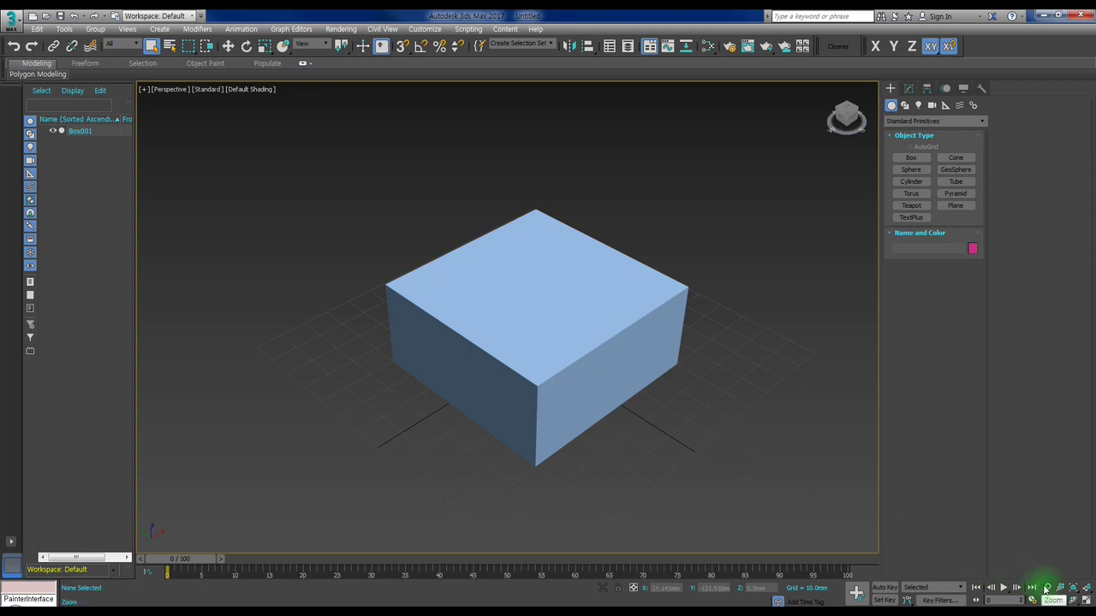
left_click(1048, 587)
mouse_move(545, 351)
left_mouse_down()
mouse_move(551, 304)
mouse_move(536, 350)
left_mouse_up()
right_click(538, 346)
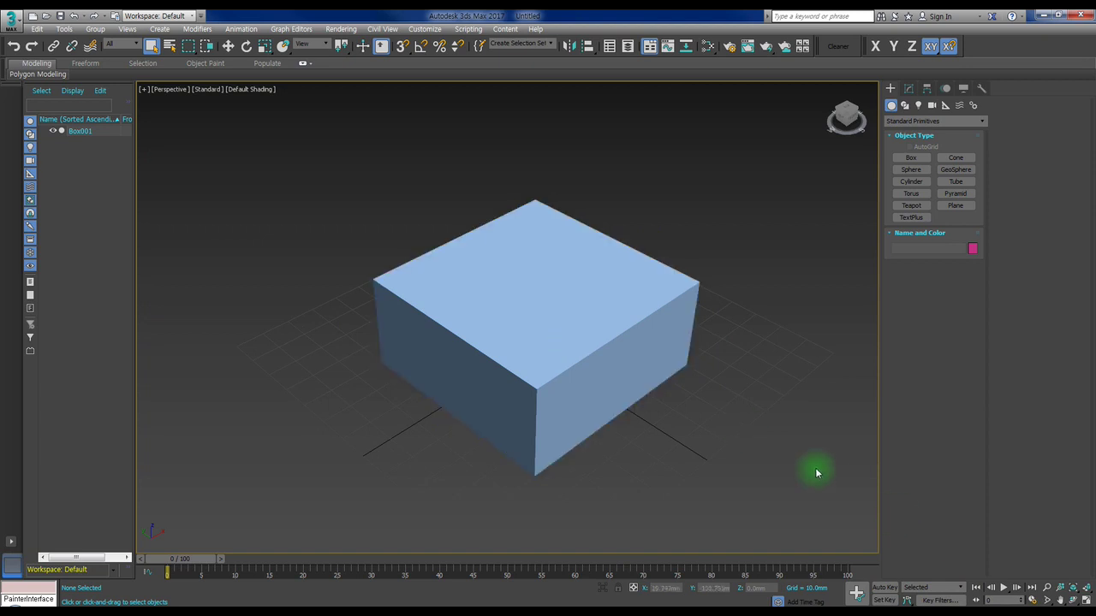
key("alt+z")
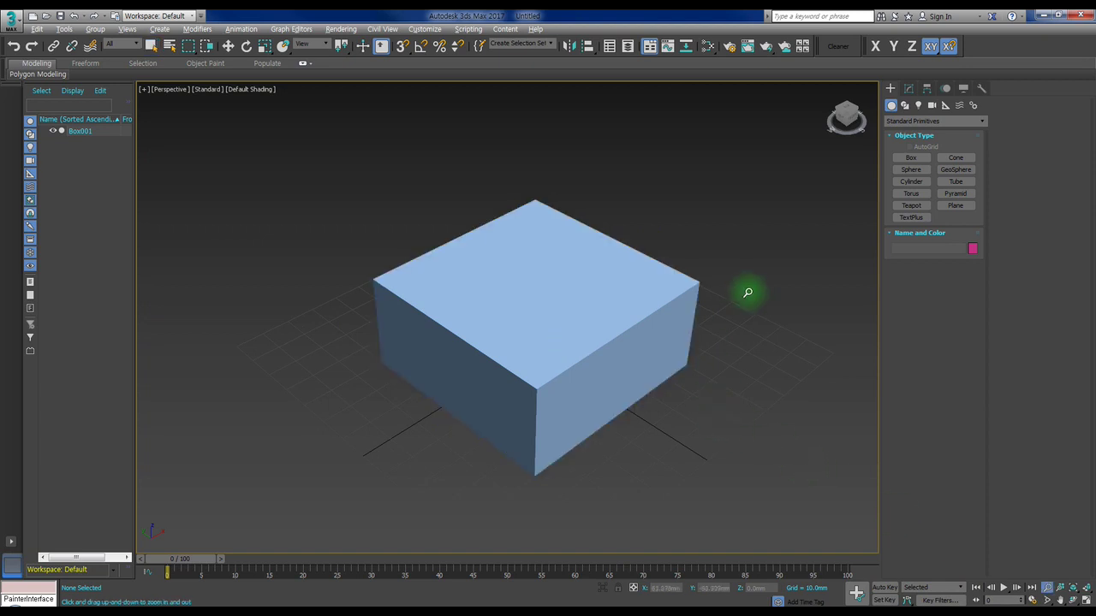
key("q")
right_click(737, 210)
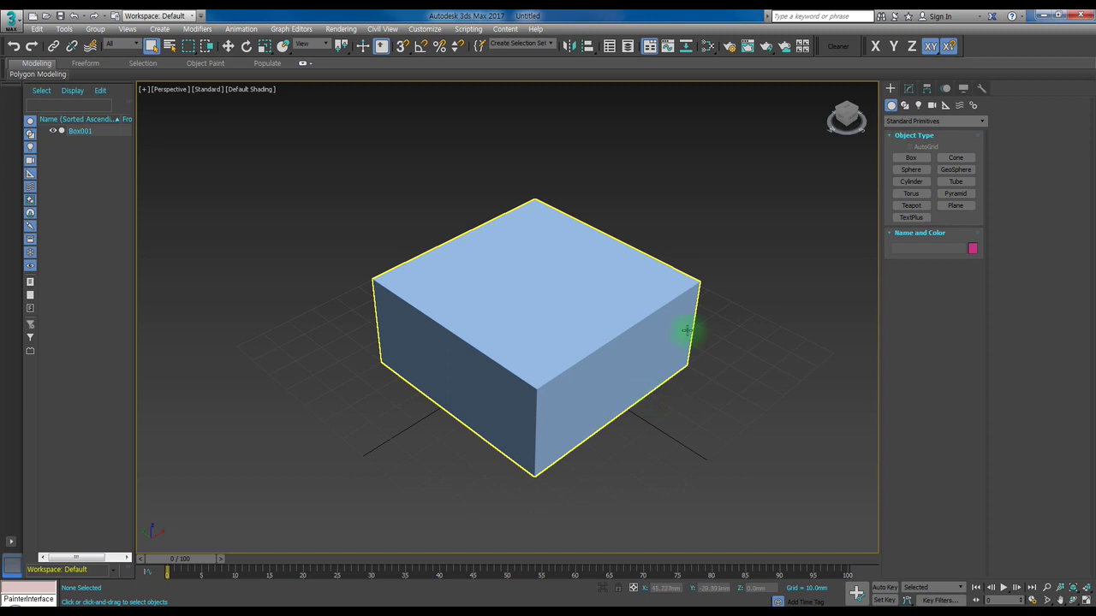
Pan the box out of sight in the maximized Perspective view and in the Top, Front and Left views of the four-viewport layout.
middle_click_drag(552, 322, 424, 319)
middle_click_drag(720, 333, 426, 297)
middle_click_drag(702, 314, 534, 300)
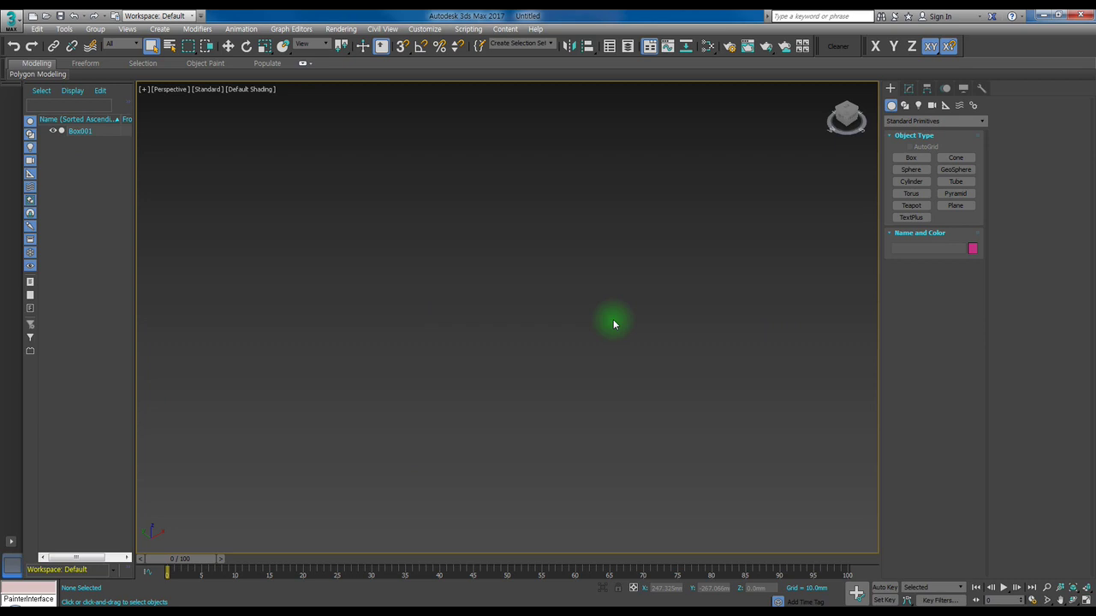
key("alt+w")
left_click(347, 180)
middle_click_drag(393, 227, 178, 204)
middle_click_drag(755, 235, 699, 201)
middle_click_drag(416, 411, 237, 399)
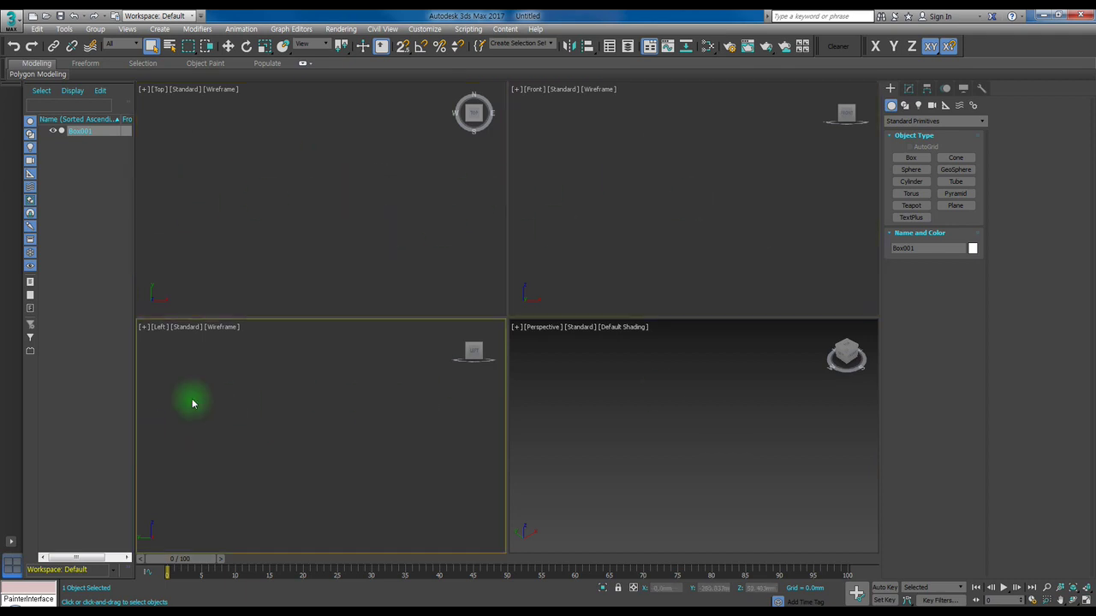
Activate the Perspective, Front, Top and Left viewports in turn to look for the box, ending in Perspective.
left_click(766, 423)
key("alt")
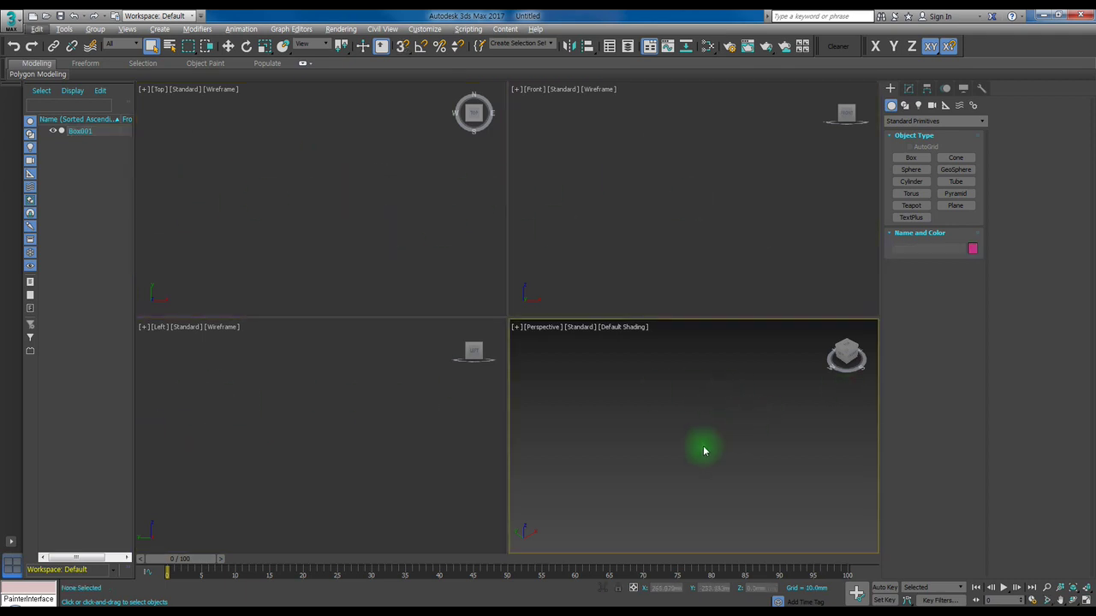
left_click(732, 227)
left_click(313, 165)
left_click(342, 437)
left_click(674, 468)
left_click(664, 248)
left_click(653, 435)
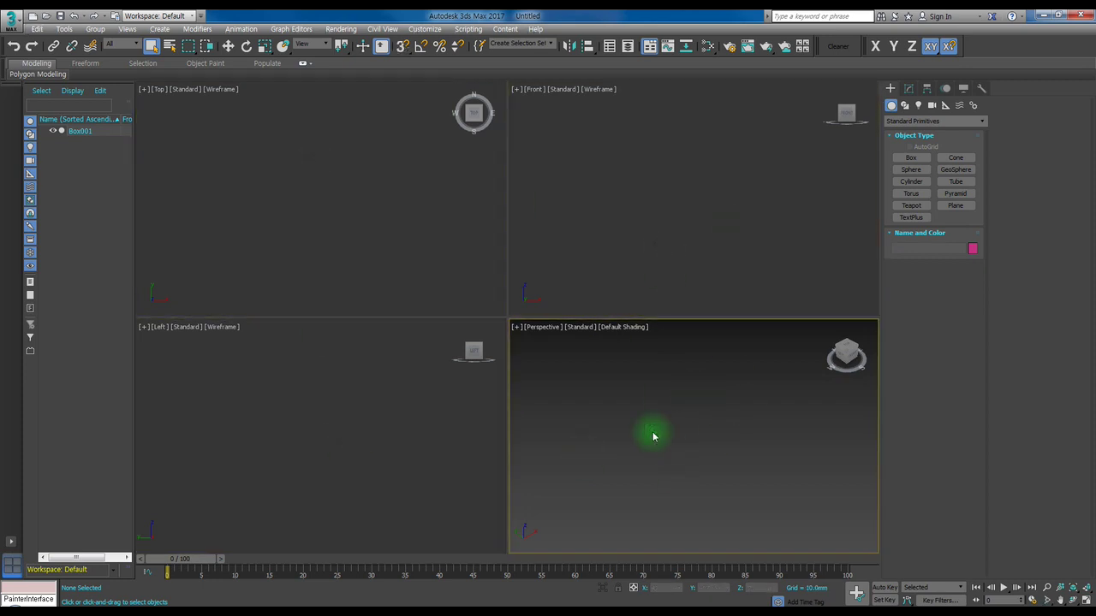
Select all objects in the scene and rename the box as z.
key("ctrl+a")
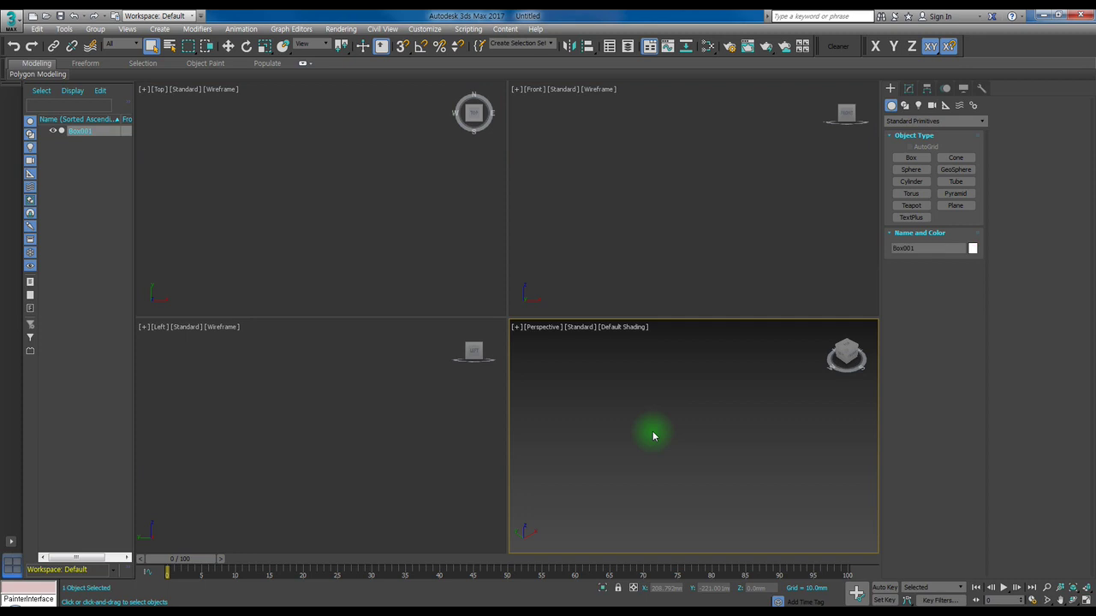
left_click(920, 248)
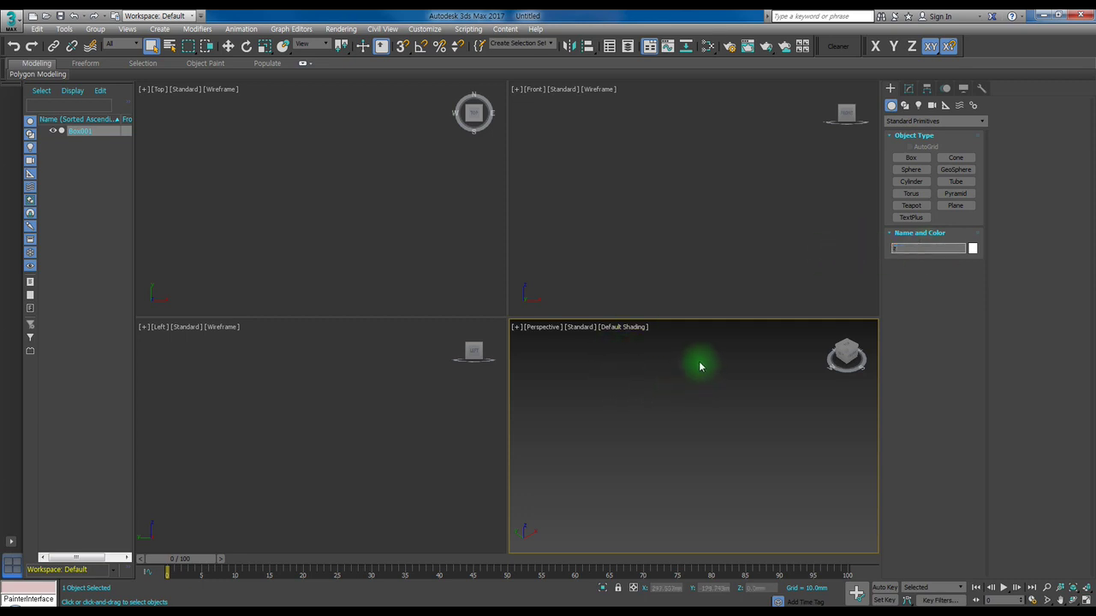
left_click(909, 88)
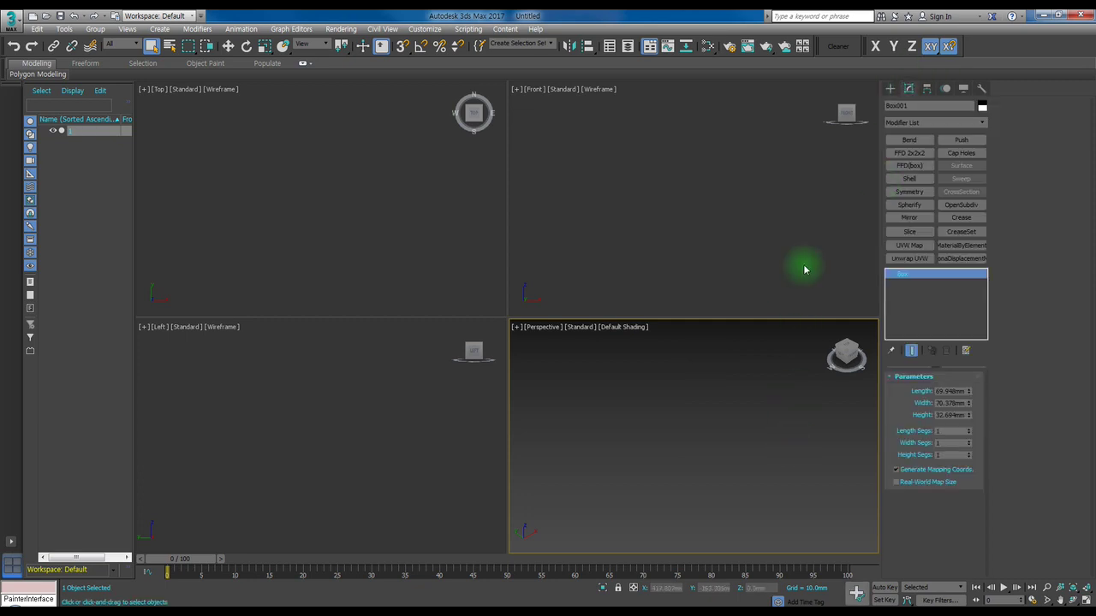
left_click(891, 88)
Zoom the Perspective, Front, Top and Left viewports one by one to the extents of the box.
left_click(693, 389)
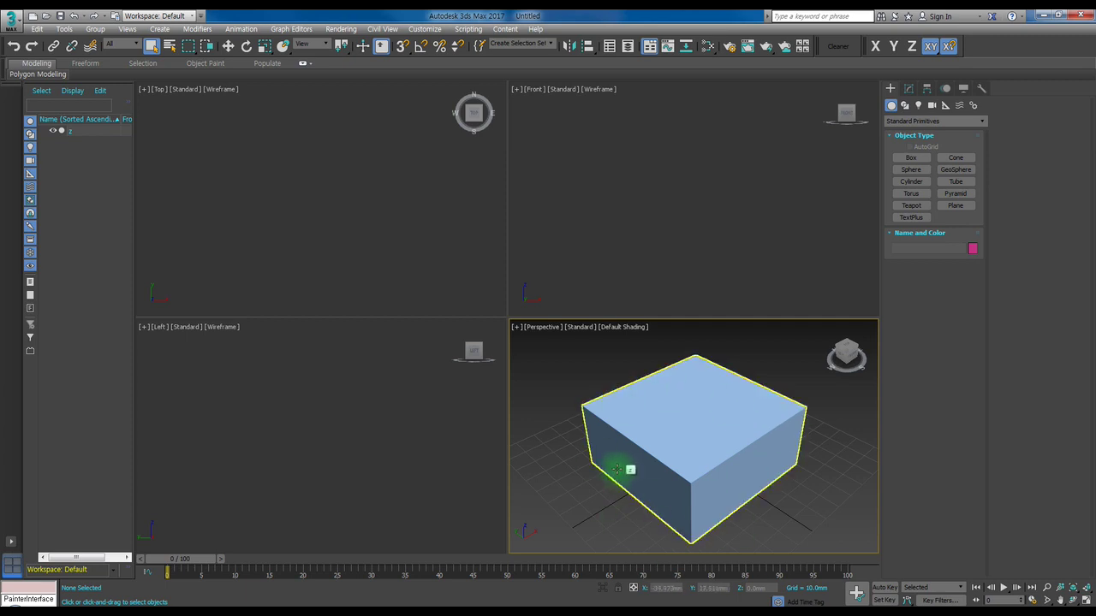
left_click(648, 208)
left_click(455, 196)
left_click(382, 430)
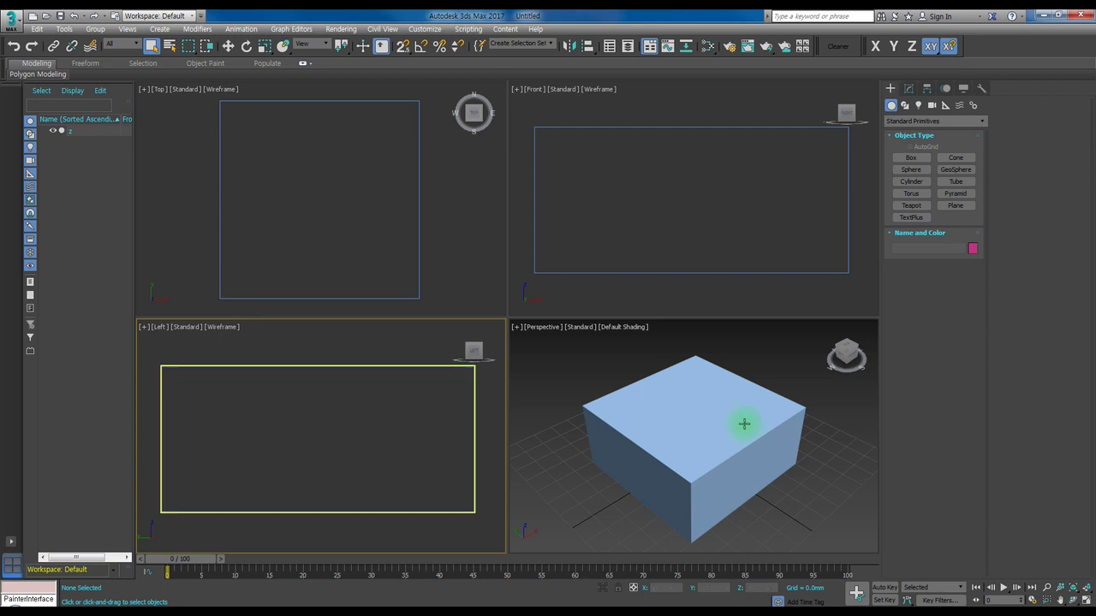
Pan the box out of sight in the Perspective, Front, Top and Left viewports.
middle_click_drag(744, 424, 412, 405)
middle_click_drag(715, 233, 267, 203)
middle_click_drag(396, 209, 1067, 197)
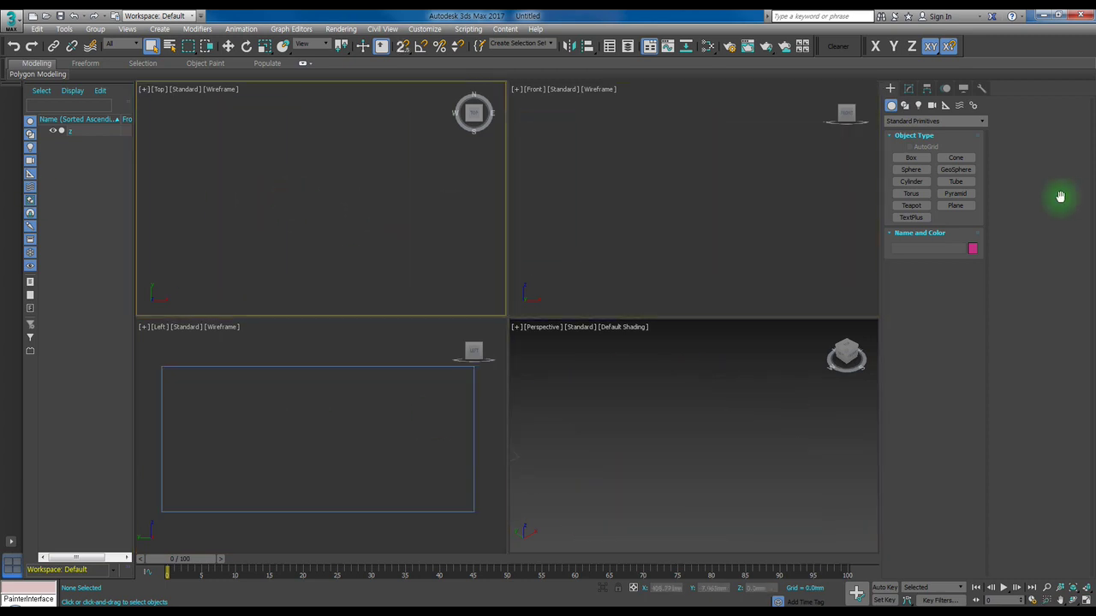
middle_click_drag(339, 437, 37, 440)
Create a second box about 30 mm long, 58 mm wide and 52 mm high in the Perspective viewport.
left_click(911, 157)
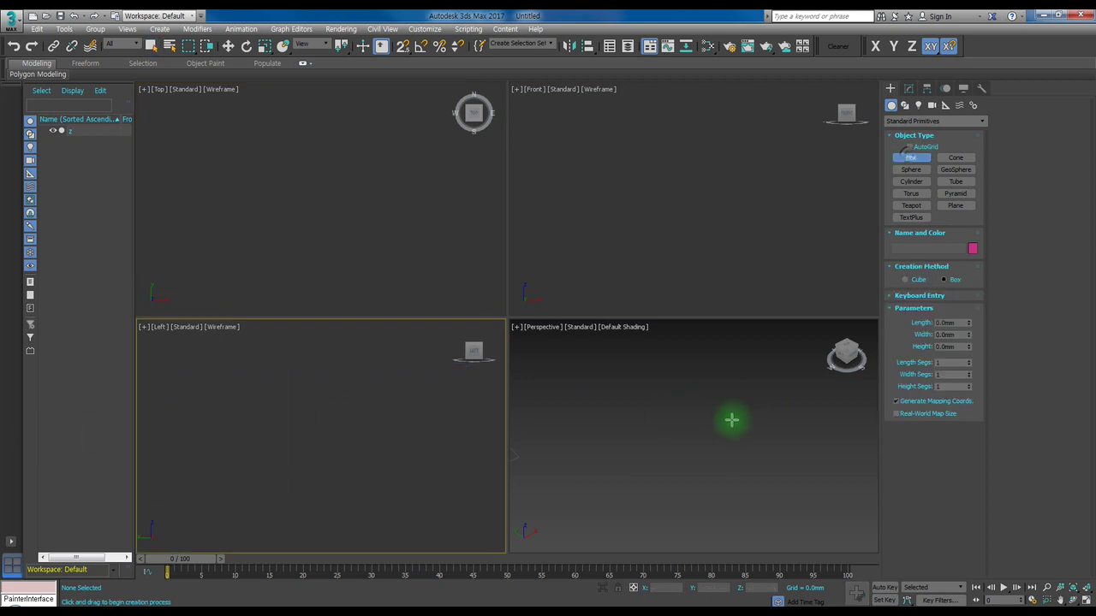
left_click_drag(703, 437, 648, 521)
left_click(631, 420)
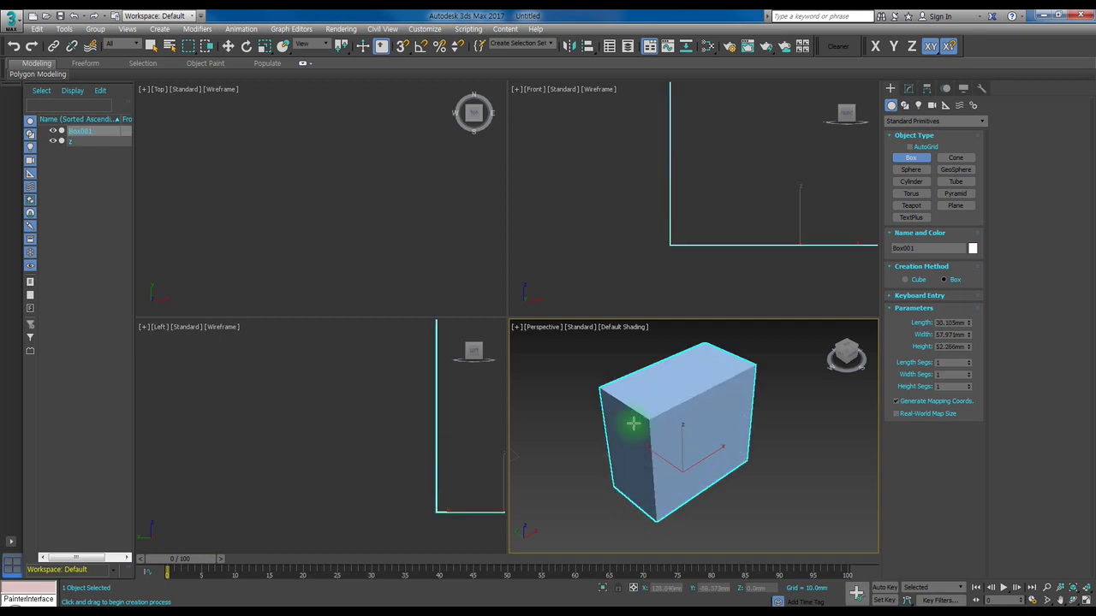
right_click(789, 417)
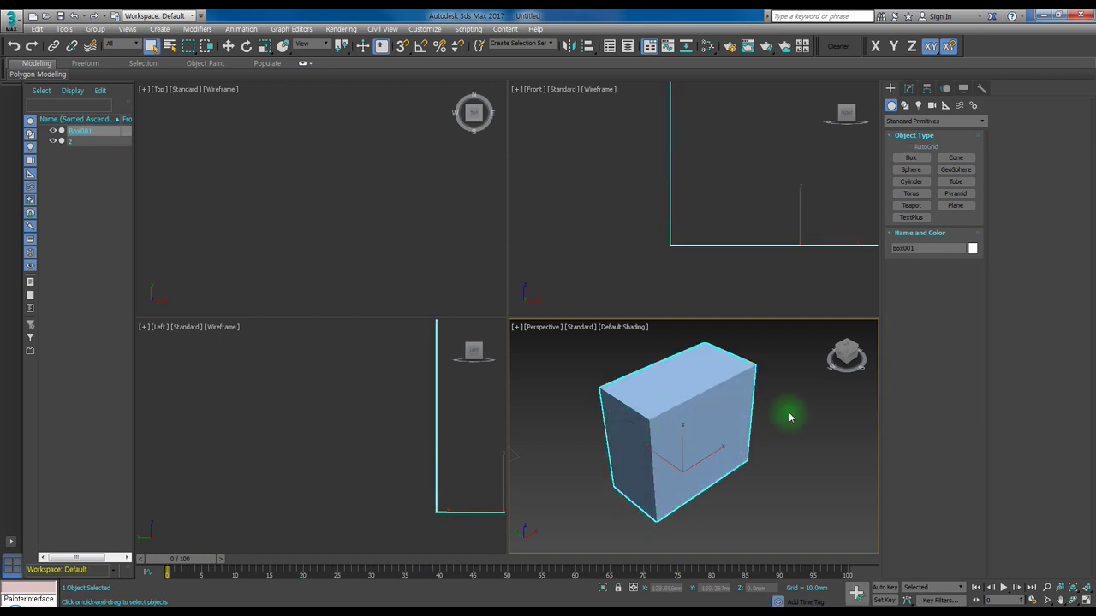
Select both boxes and frame them in the Perspective view and in all four viewports with Zoom Extents All Selected.
key("ctrl+a")
key("z")
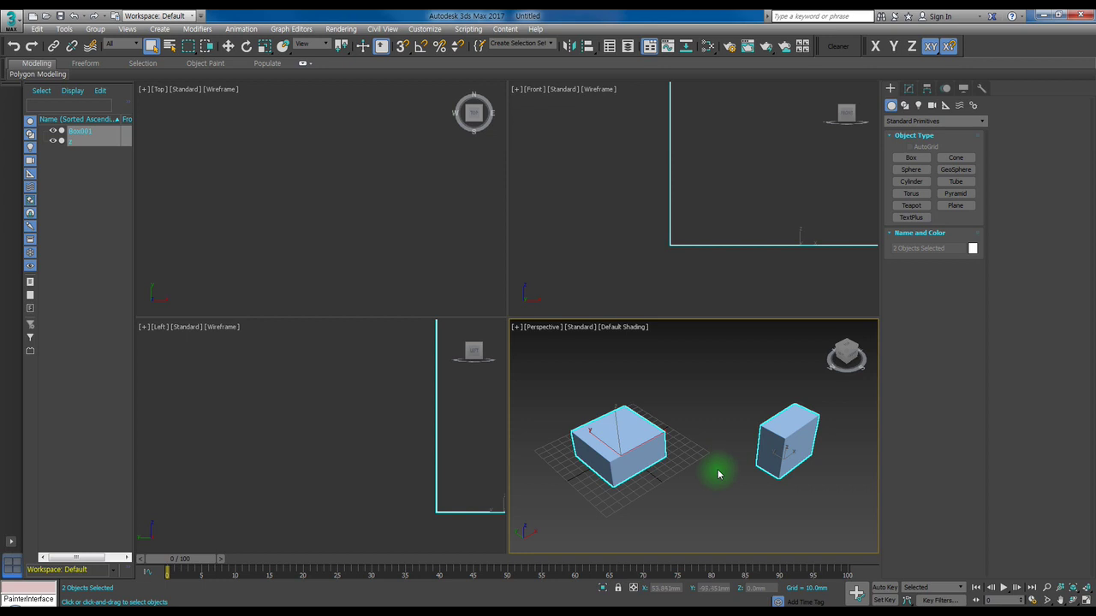
middle_click_drag(748, 448, 685, 453)
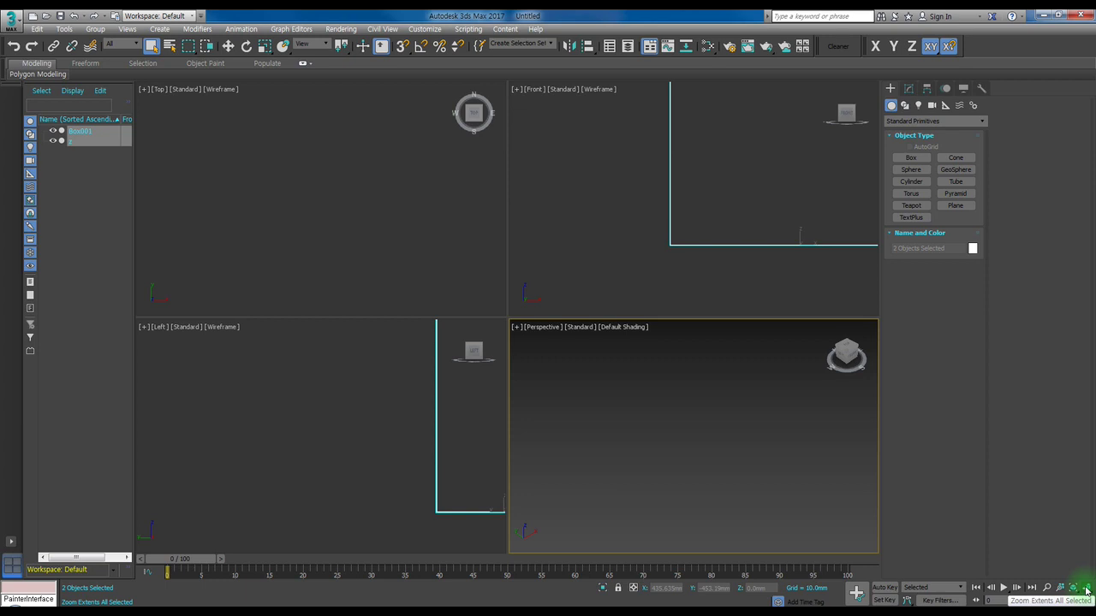
left_click_drag(1086, 590, 1074, 591)
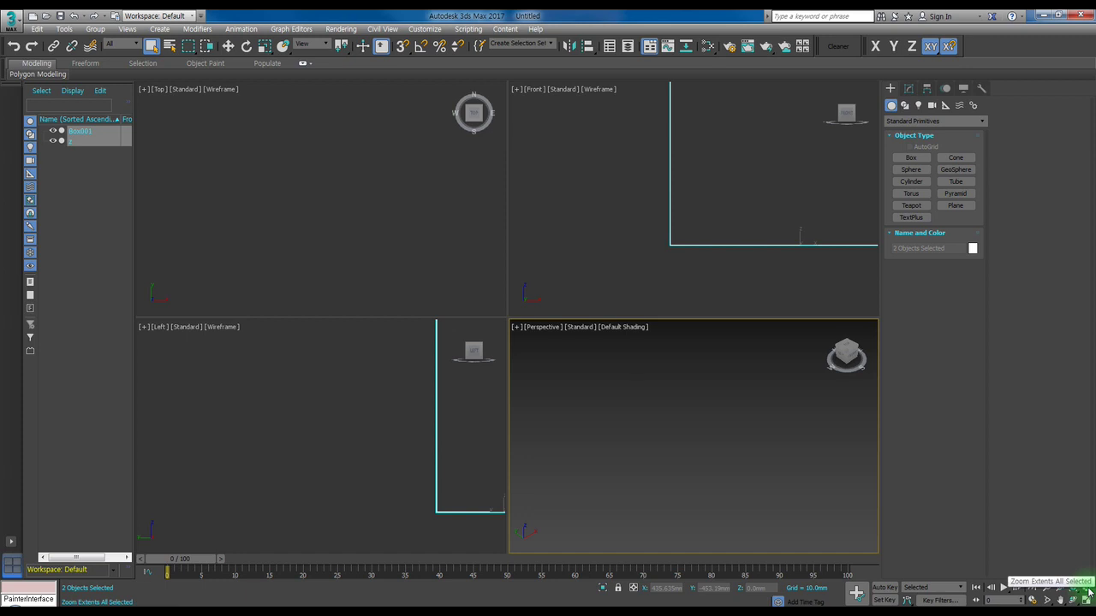
left_click(1088, 591)
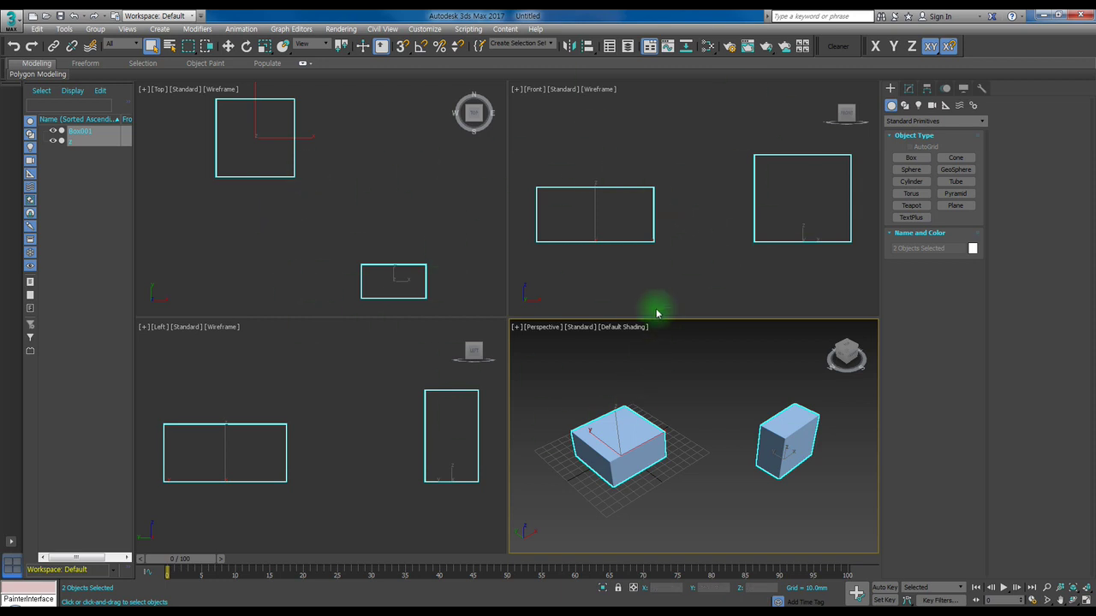
Maximize the Perspective viewport and delete the narrower second box.
left_click(668, 379)
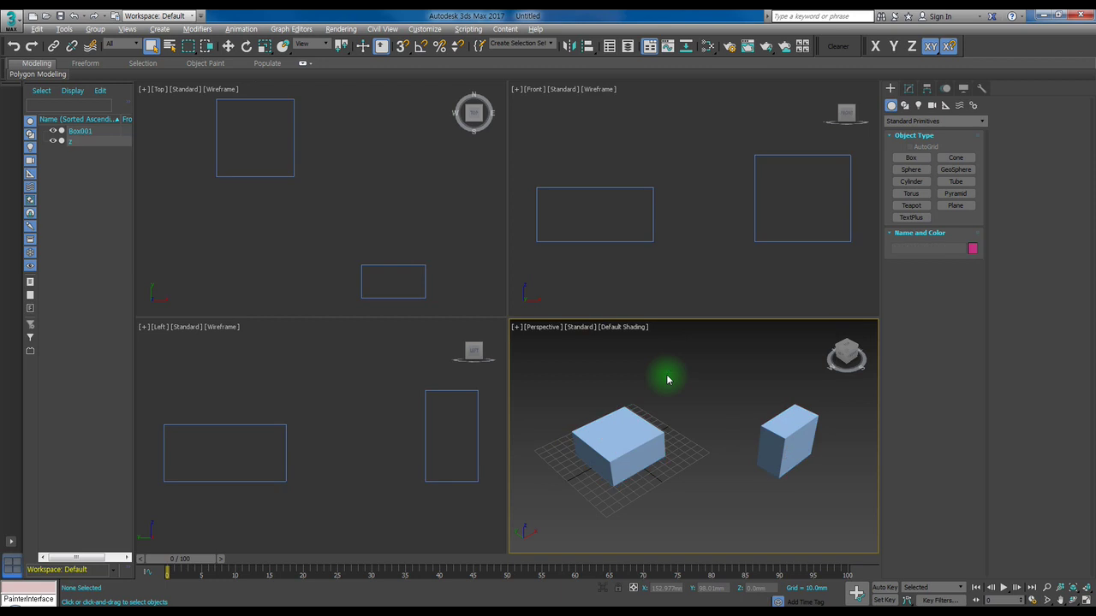
key("alt+w")
left_click(680, 313)
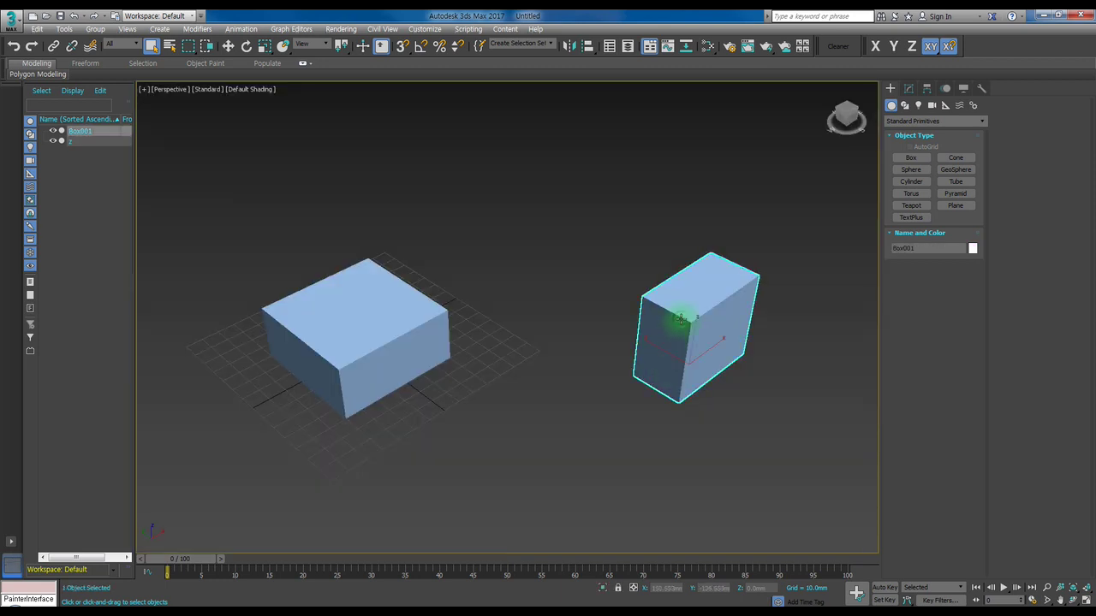
key("Delete")
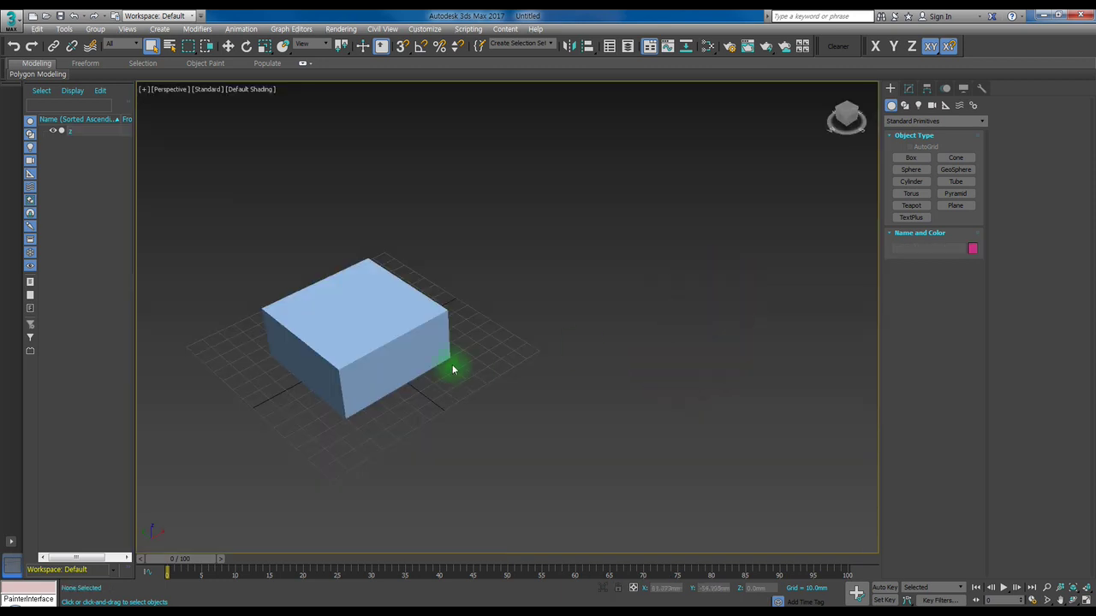
Select the remaining box, zoom to its extents and orbit around it in the Perspective view.
left_click(374, 328)
key("z")
middle_click_drag(562, 345, 673, 370, "alt")
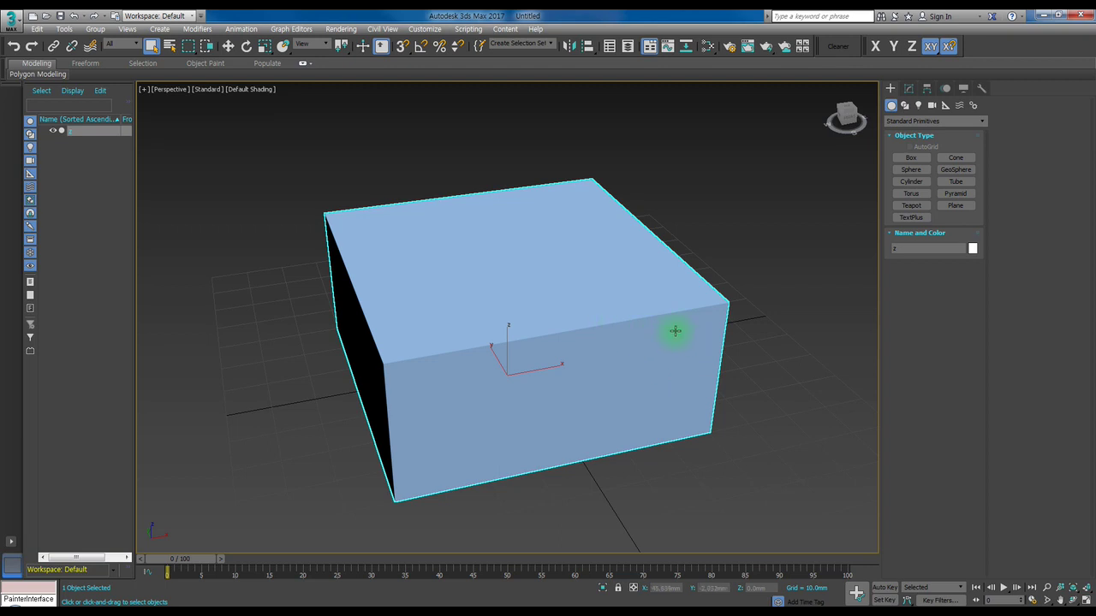
middle_click_drag(528, 369, 570, 348, "alt")
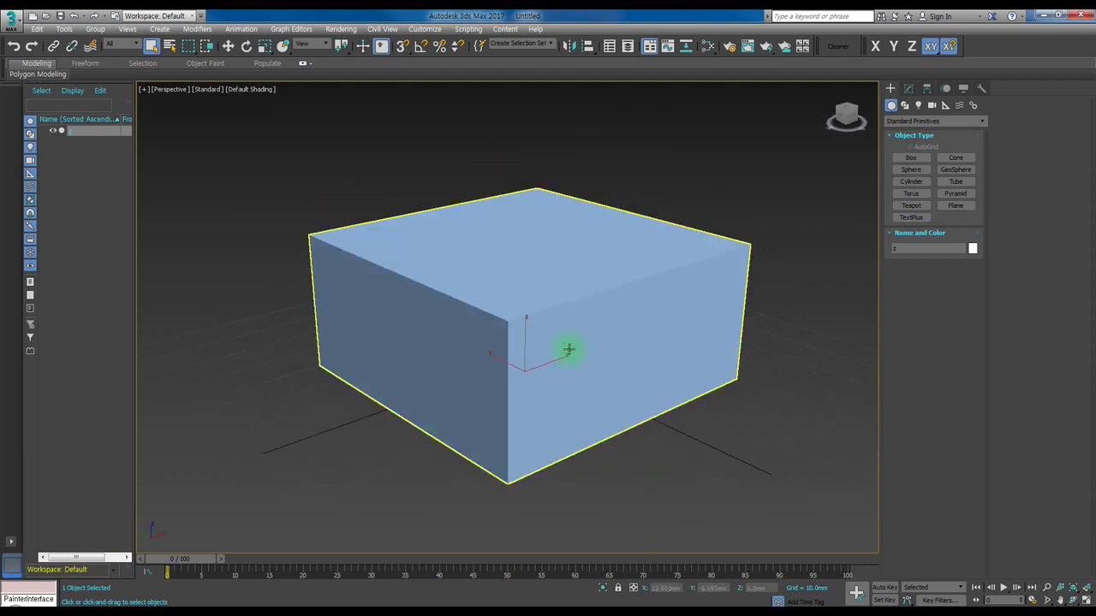
Convert the box to an Editable Poly and select the vertex at its nearest top corner.
key("4")
key("1")
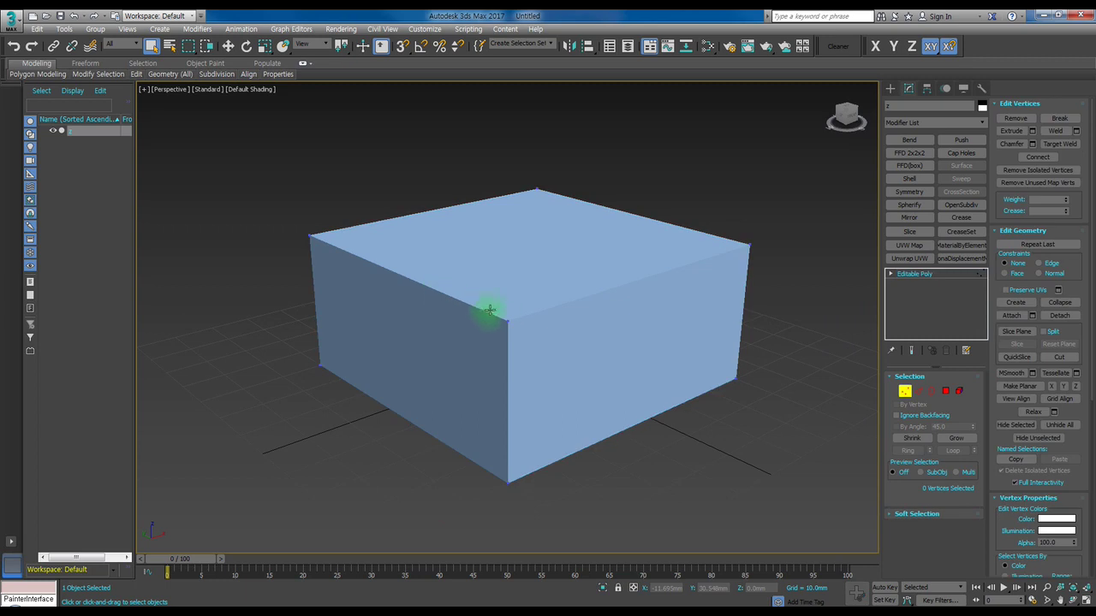
left_click(507, 322)
middle_click_drag(565, 343, 553, 319, "alt")
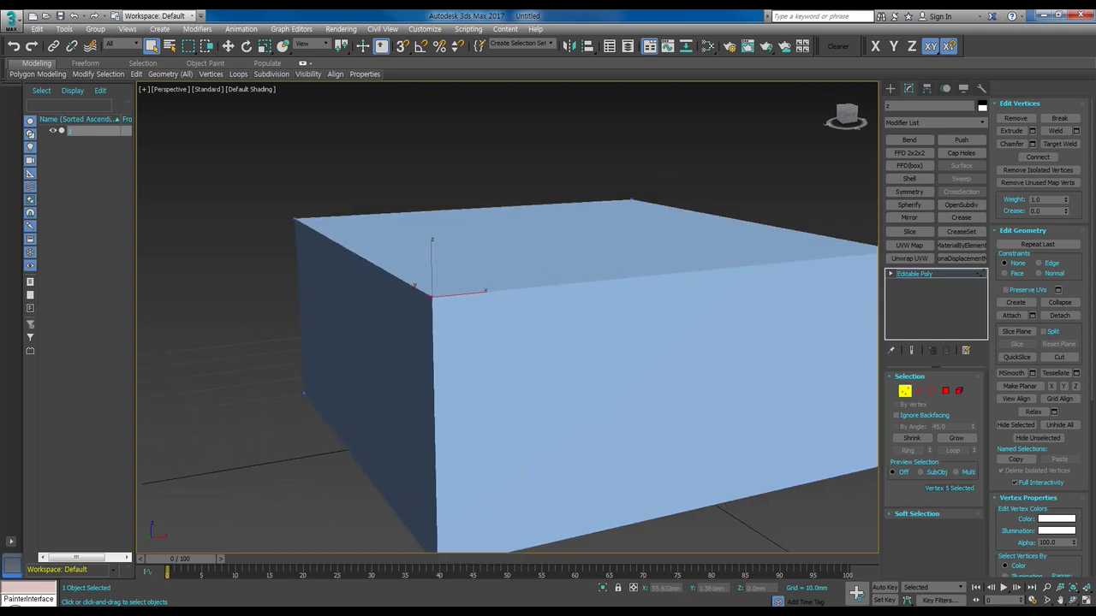
Select the vertex at the box's far top corner, zoom to its extents and orbit around it.
middle_click_drag(678, 369, 630, 347, "alt")
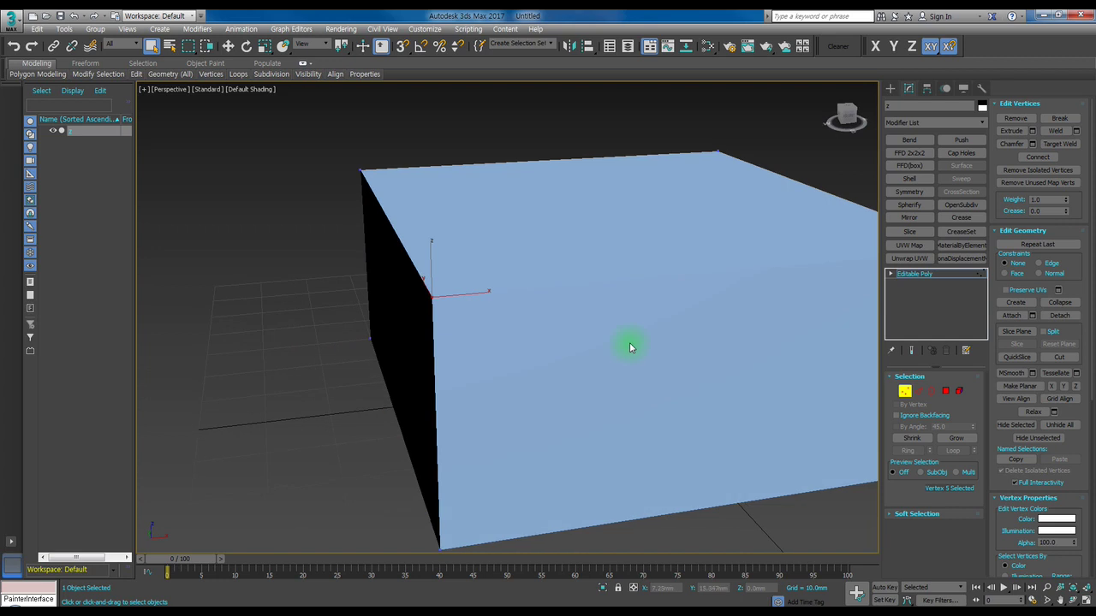
left_click(718, 155)
middle_click_drag(747, 164, 719, 181, "alt")
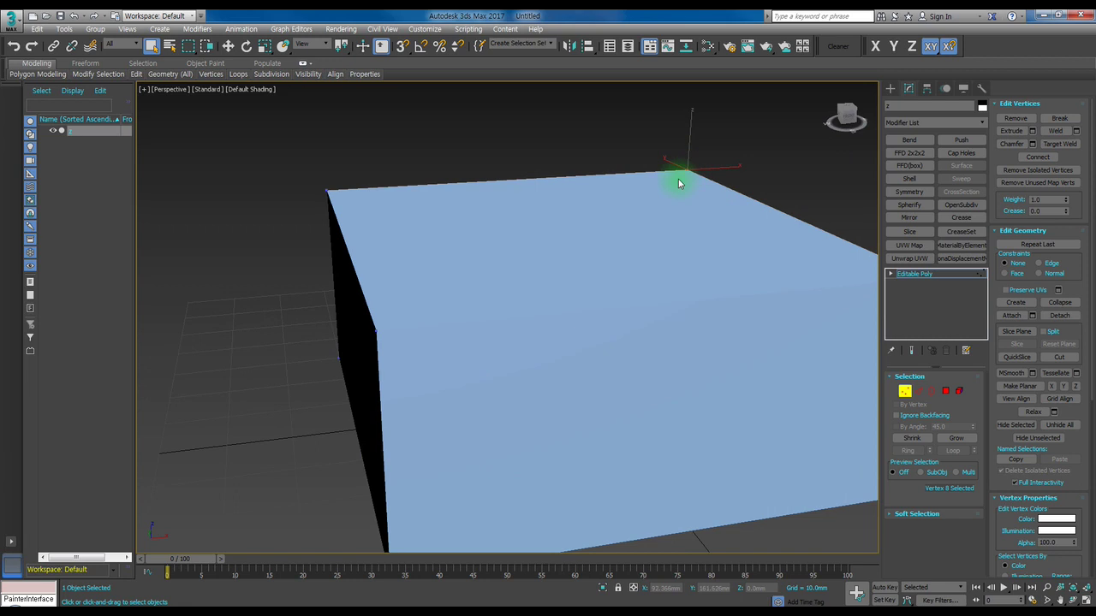
key("z")
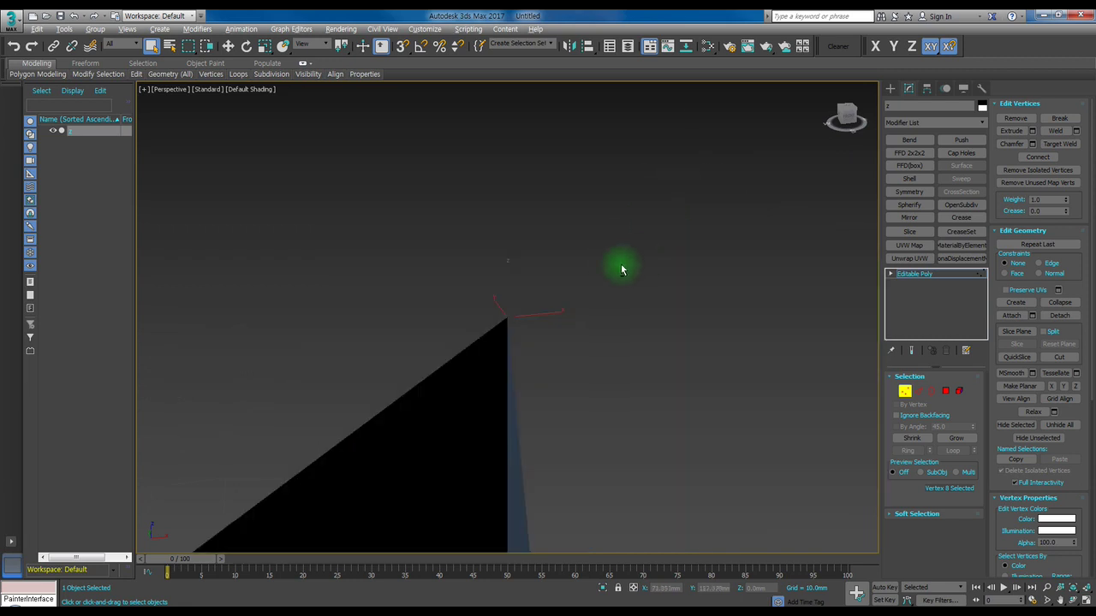
middle_click_drag(621, 268, 648, 323, "alt")
Move the selected corner vertex inward along X and up along Z, to about X 22.97 mm and Z 36.24 mm.
key("w")
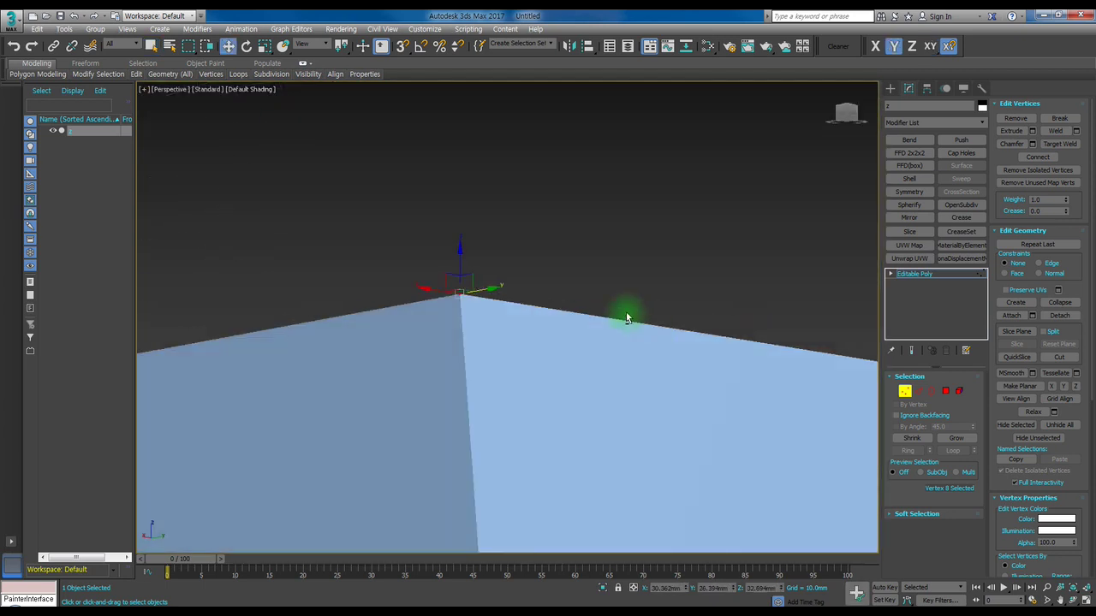
middle_click_drag(457, 256, 585, 444, "alt")
left_click_drag(549, 363, 611, 237)
scroll(607, 272, "down", 5)
middle_click_drag(673, 322, 551, 310, "alt")
scroll(604, 271, "up", 3)
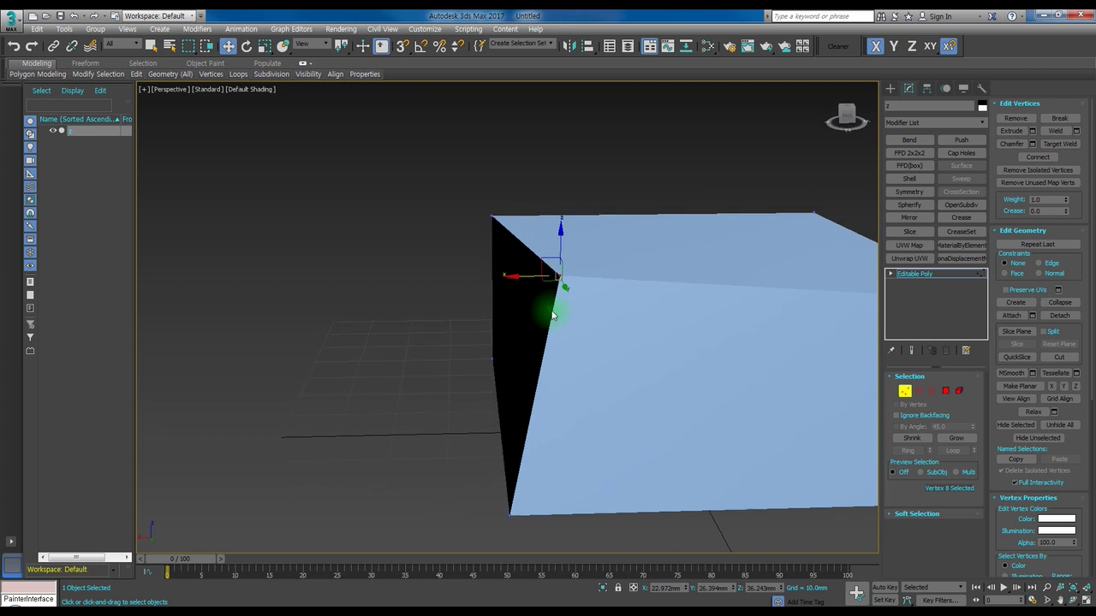
Switch back to the Select tool and inspect the reshaped corner by orbiting and panning the Perspective view.
key("q")
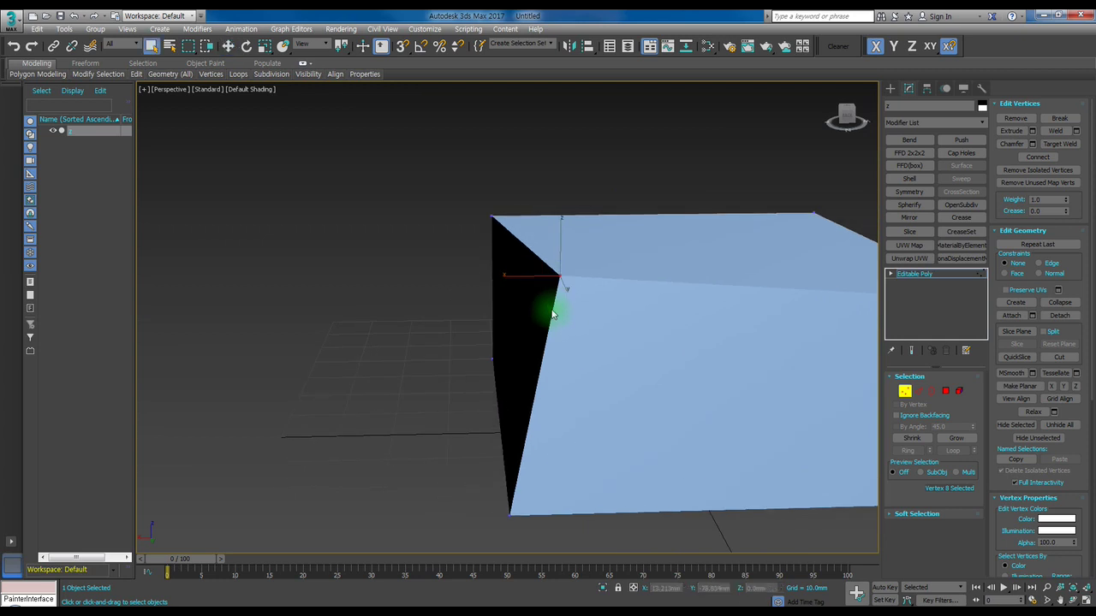
scroll(552, 316, "down", 1)
middle_click_drag(543, 294, 510, 272, "alt")
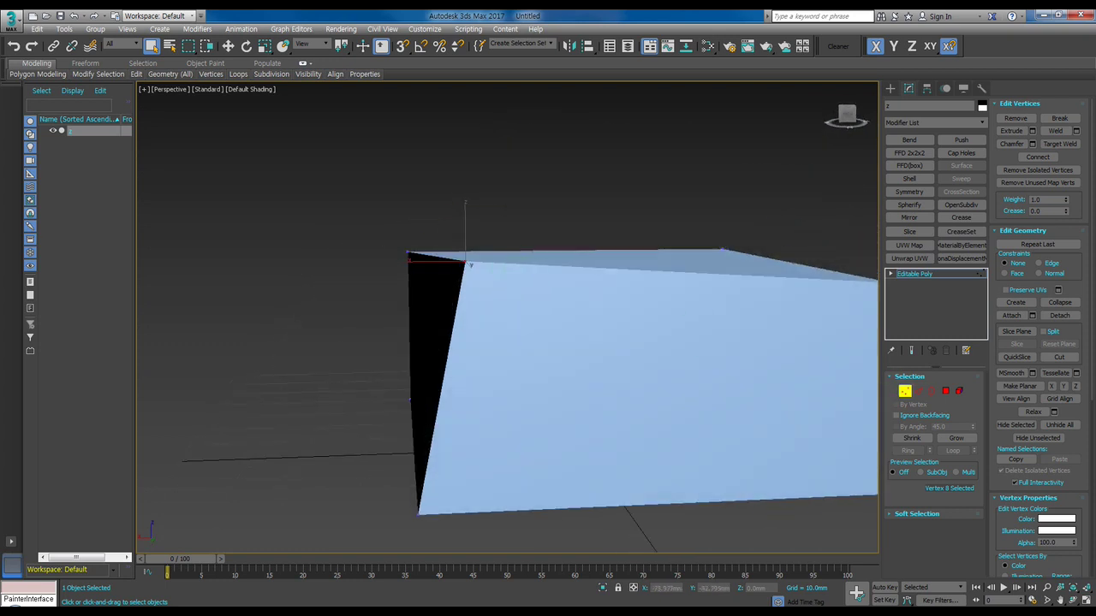
middle_click_drag(790, 262, 579, 244)
middle_click_drag(362, 223, 468, 262)
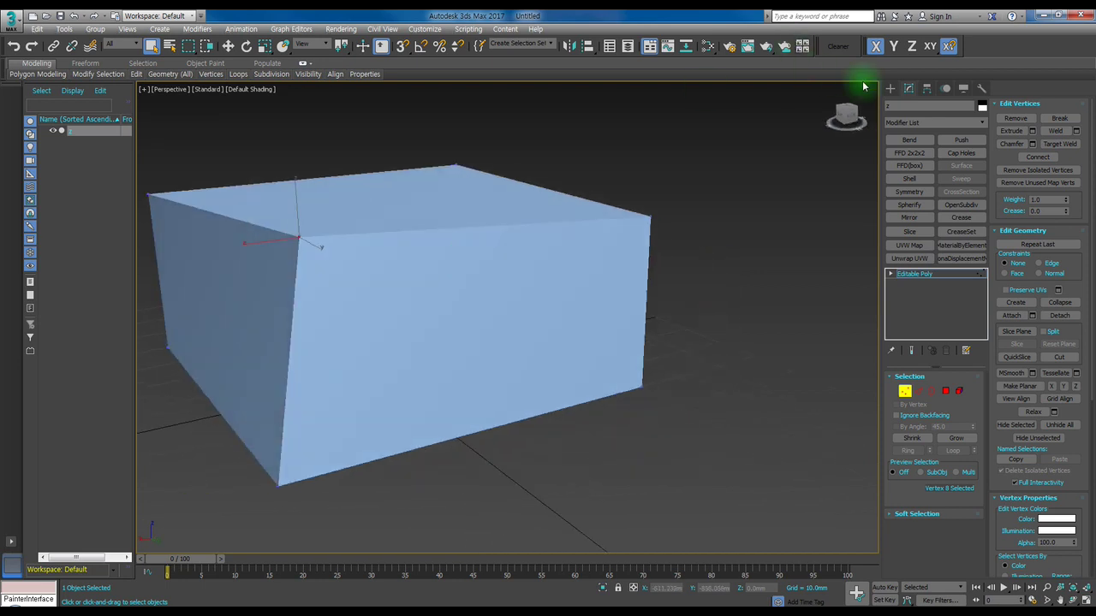
Leave vertex editing for the standard primitives creation tools and orbit around the whole reshaped box.
left_click(890, 88)
middle_click_drag(379, 276, 402, 304, "alt")
middle_click_drag(453, 252, 480, 255, "alt")
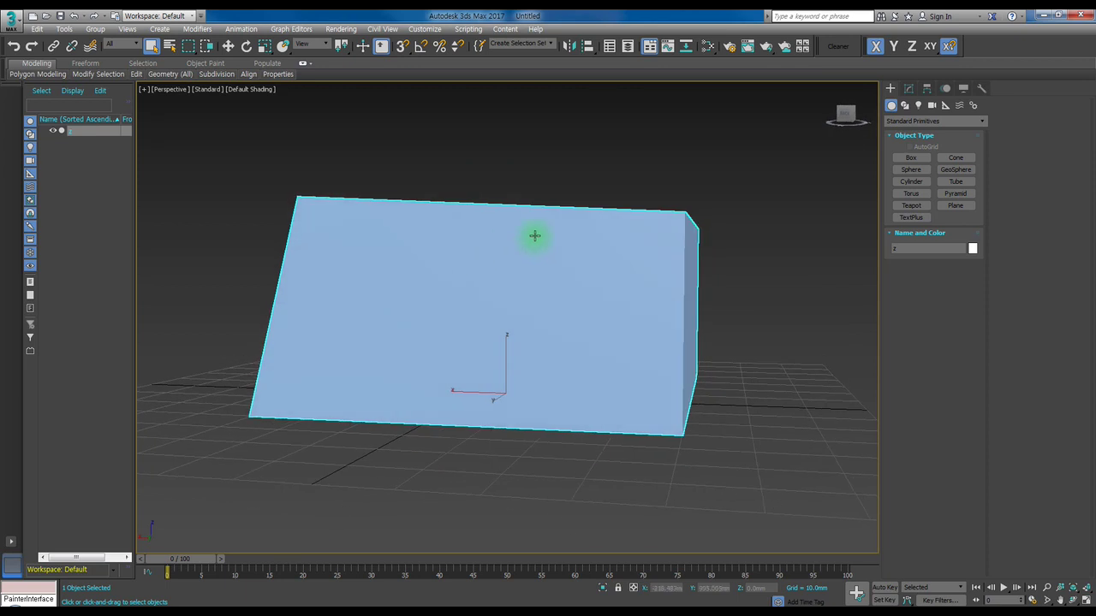
Reset the scene without saving the changes.
left_click(13, 19)
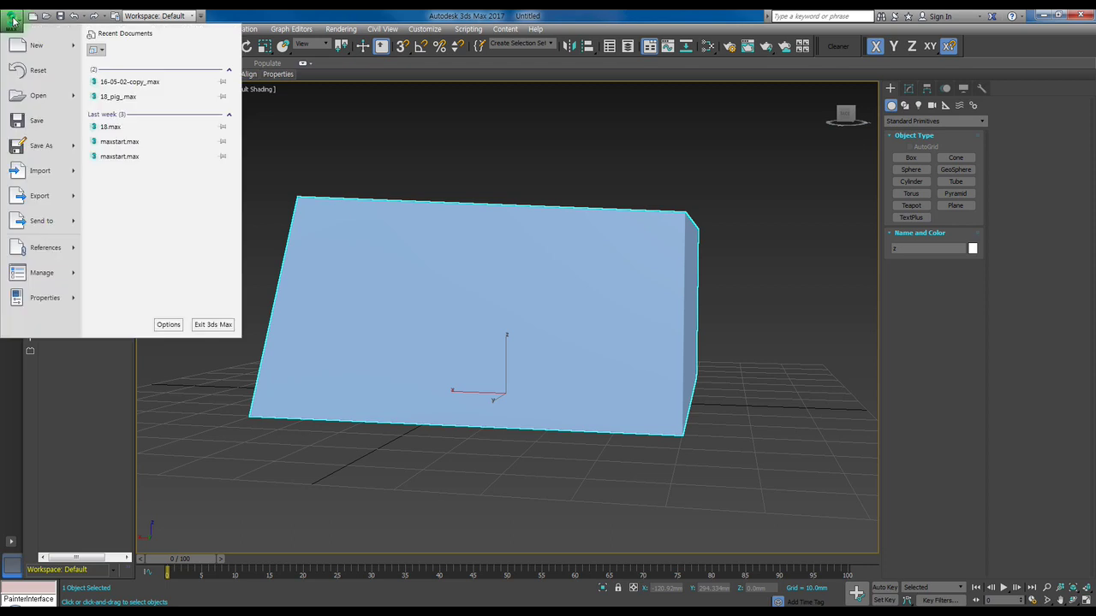
left_click(35, 73)
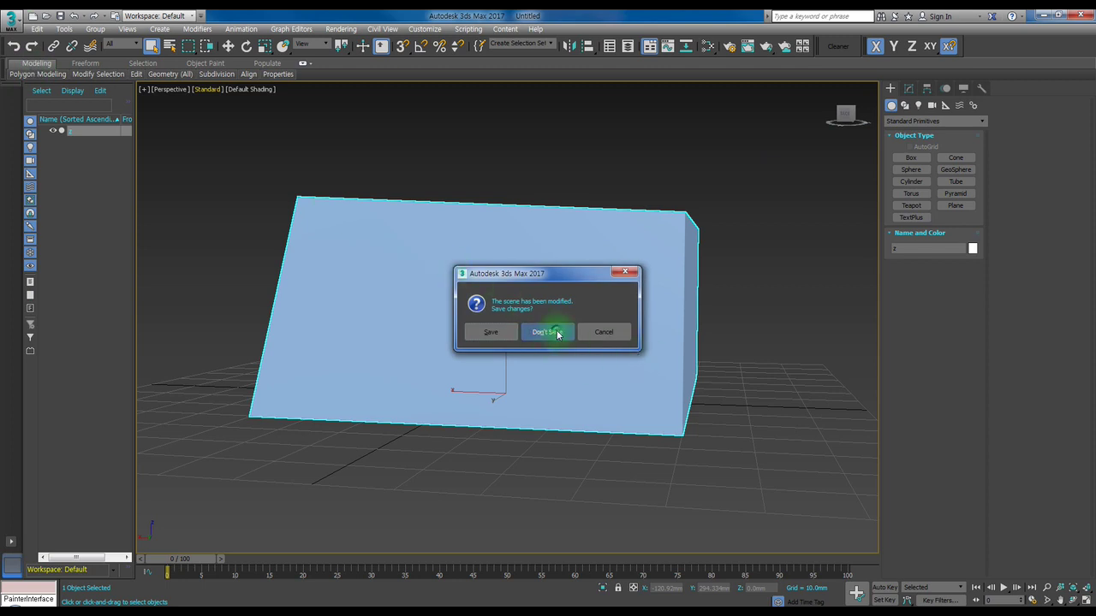
left_click(522, 333)
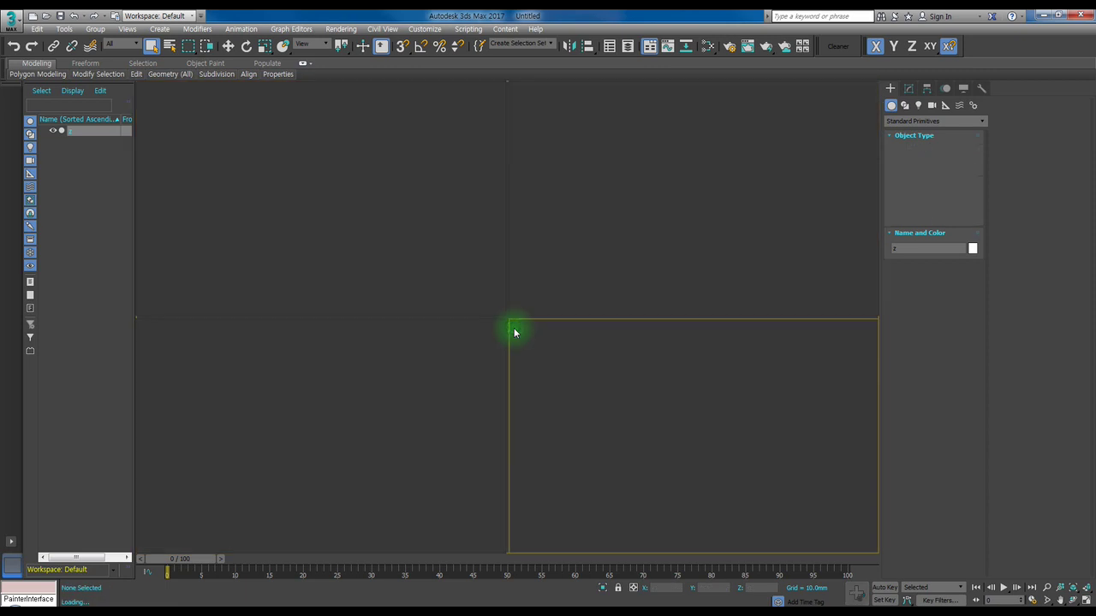